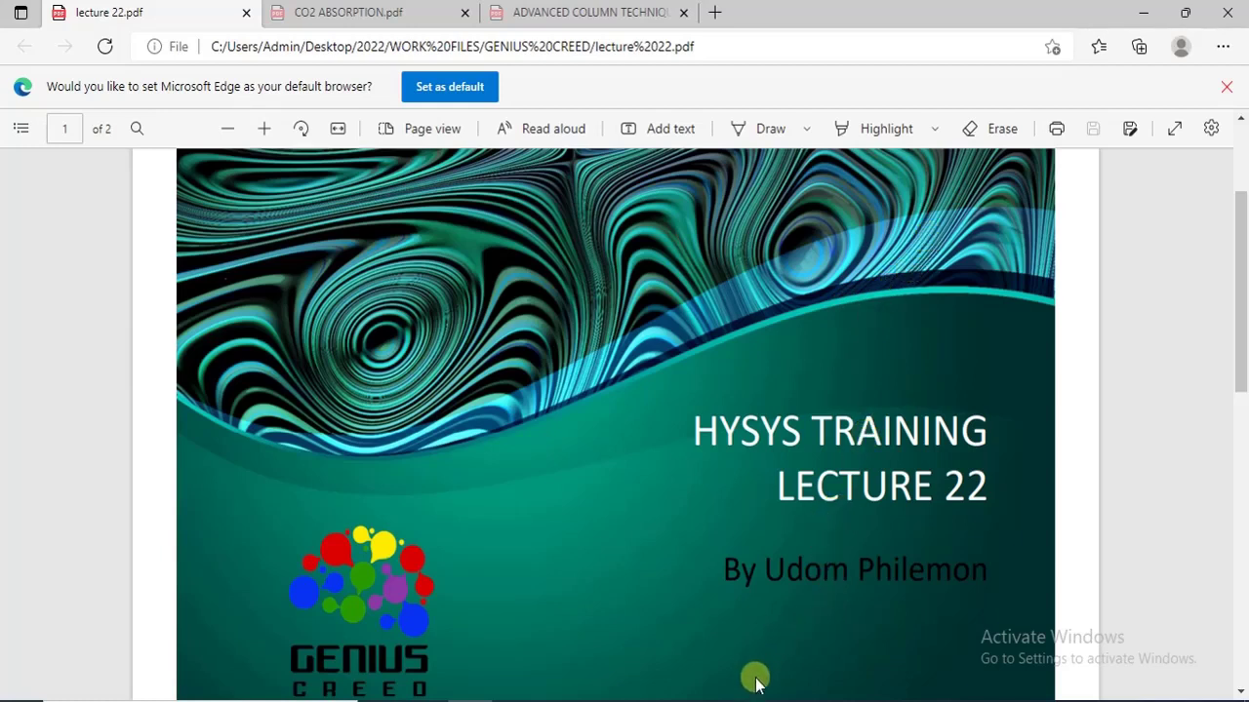
Switch to Aspen HYSYS, create a new component list and add water (H2O) to it as a pure component.
{"action": "mouse_move", "coordinate": [739, 701]}
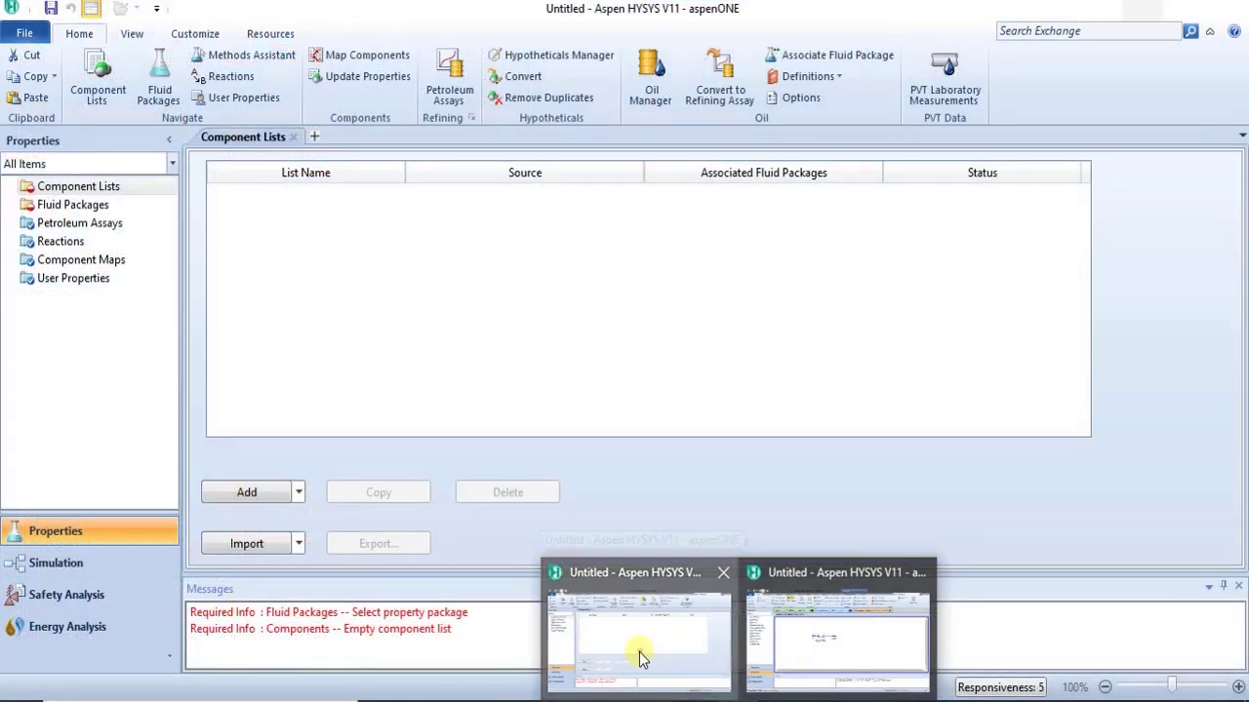
{"action": "left_click", "coordinate": [639, 650]}
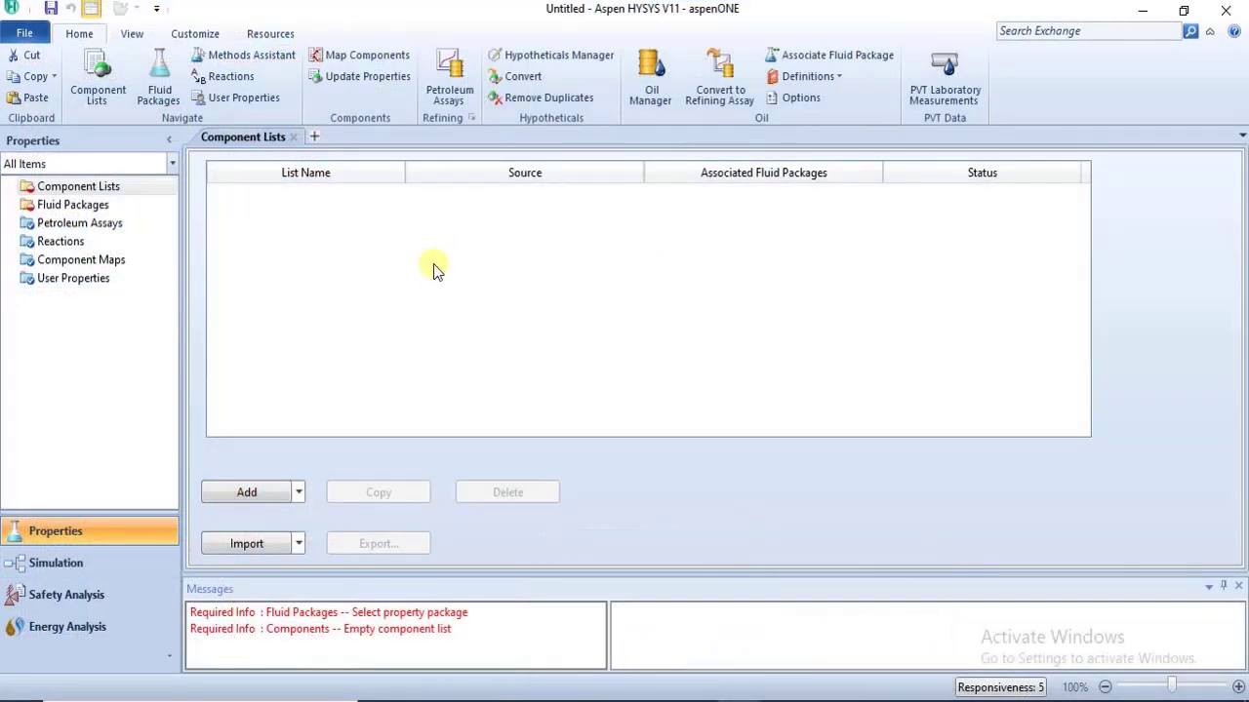
{"action": "left_click", "coordinate": [270, 488]}
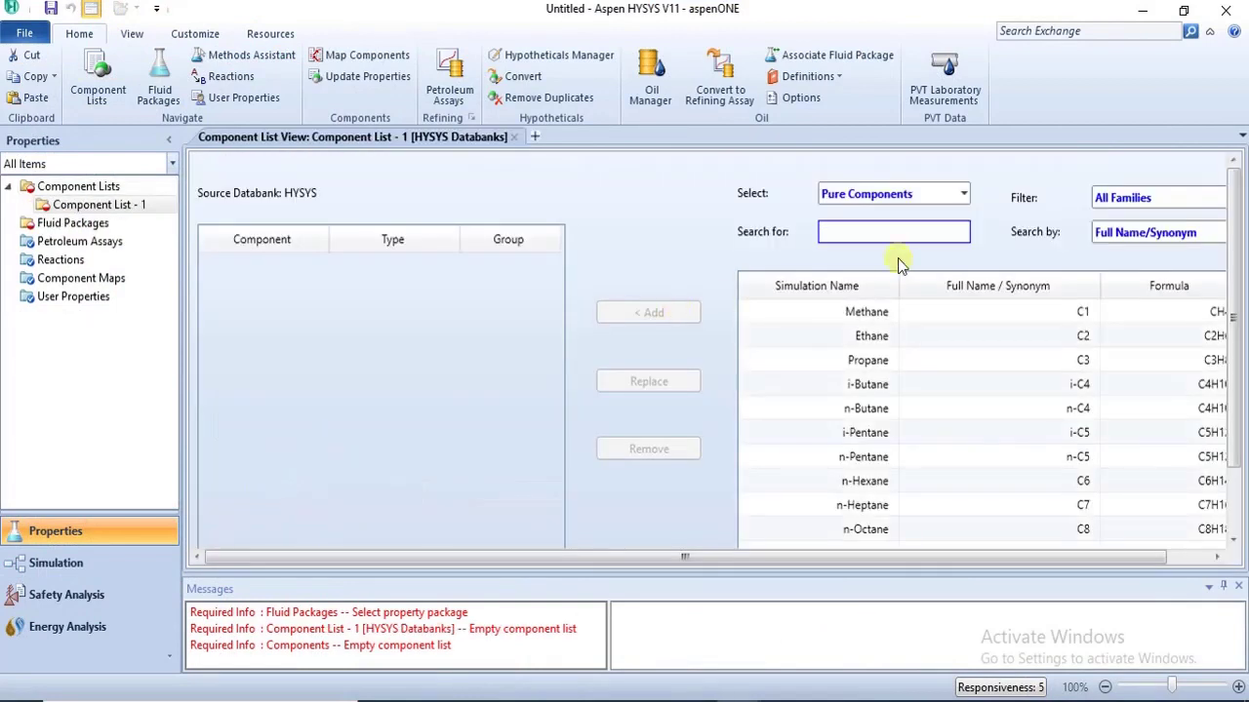
{"action": "left_click", "coordinate": [868, 236]}
{"action": "type", "text": "water"}
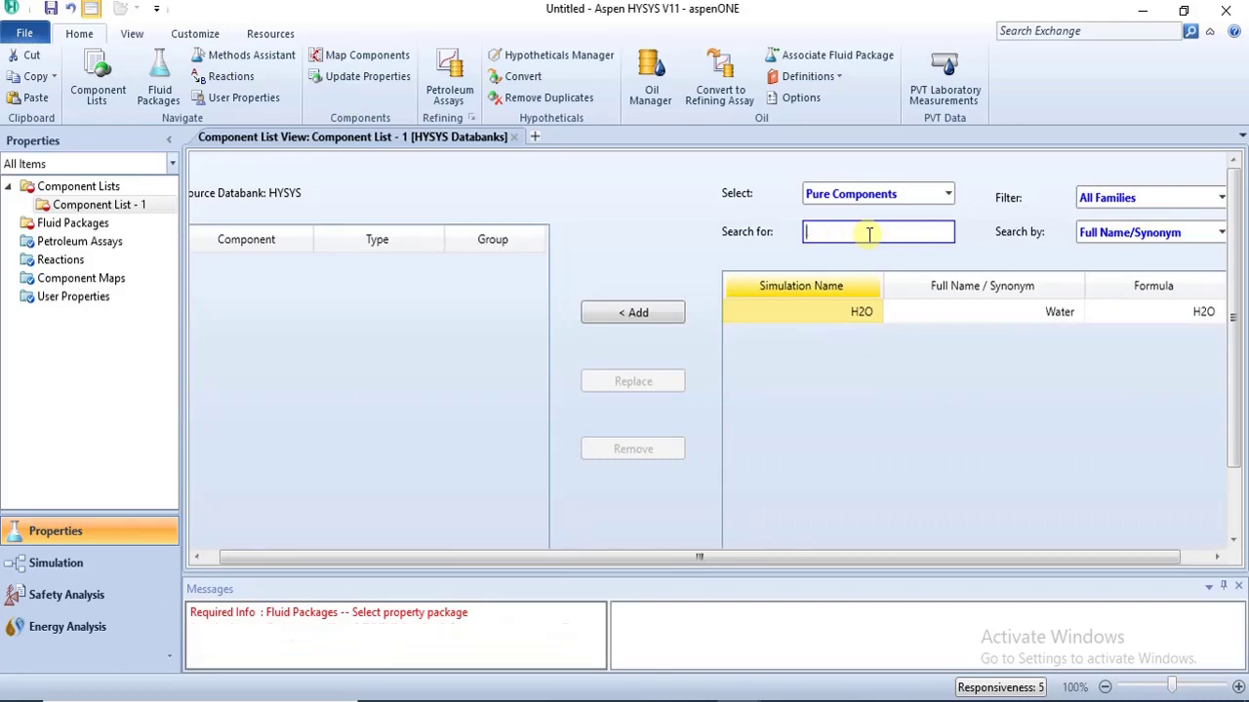
{"action": "key", "text": "Return"}
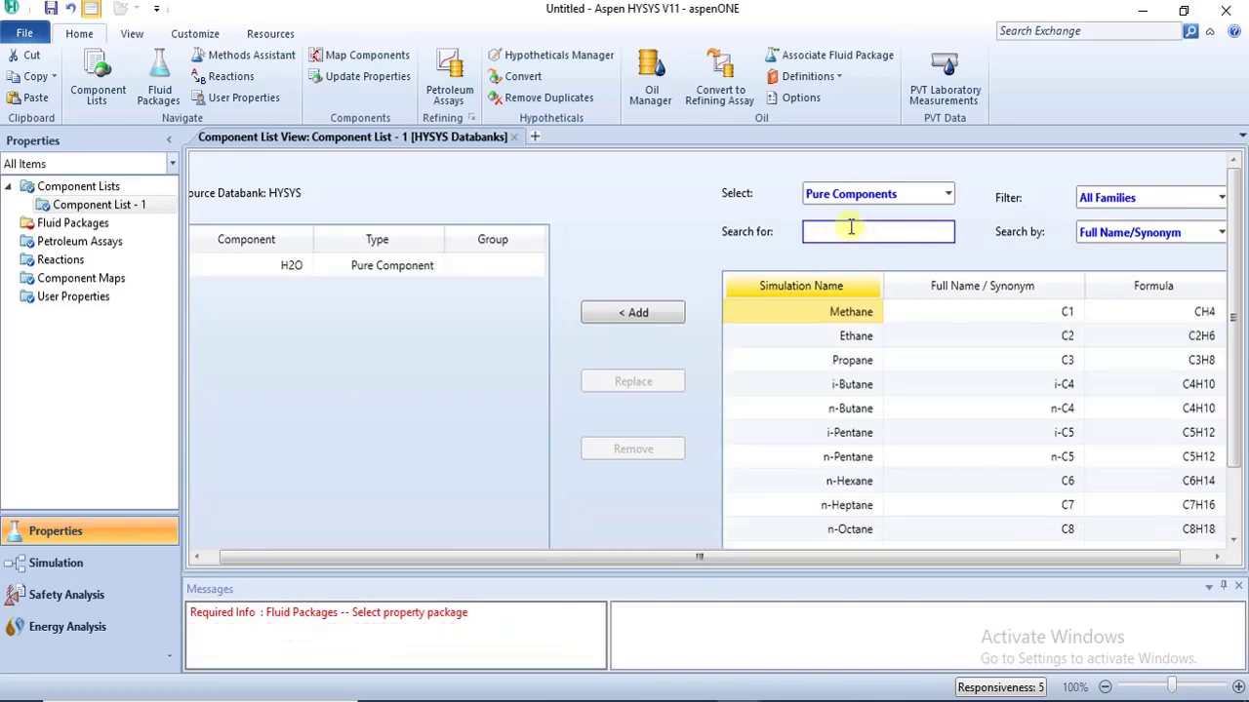
Add a fluid package for the component list, using Peng-Robinson as the property package.
{"action": "left_click", "coordinate": [78, 222]}
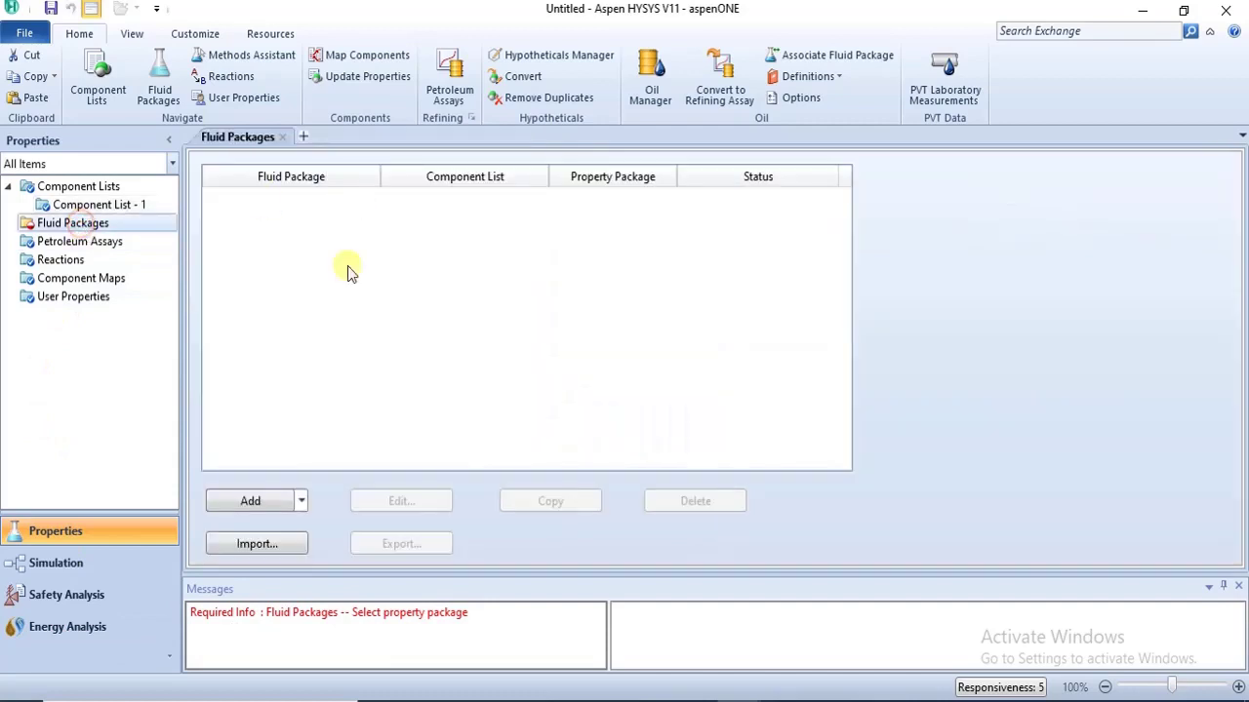
{"action": "left_click", "coordinate": [251, 501]}
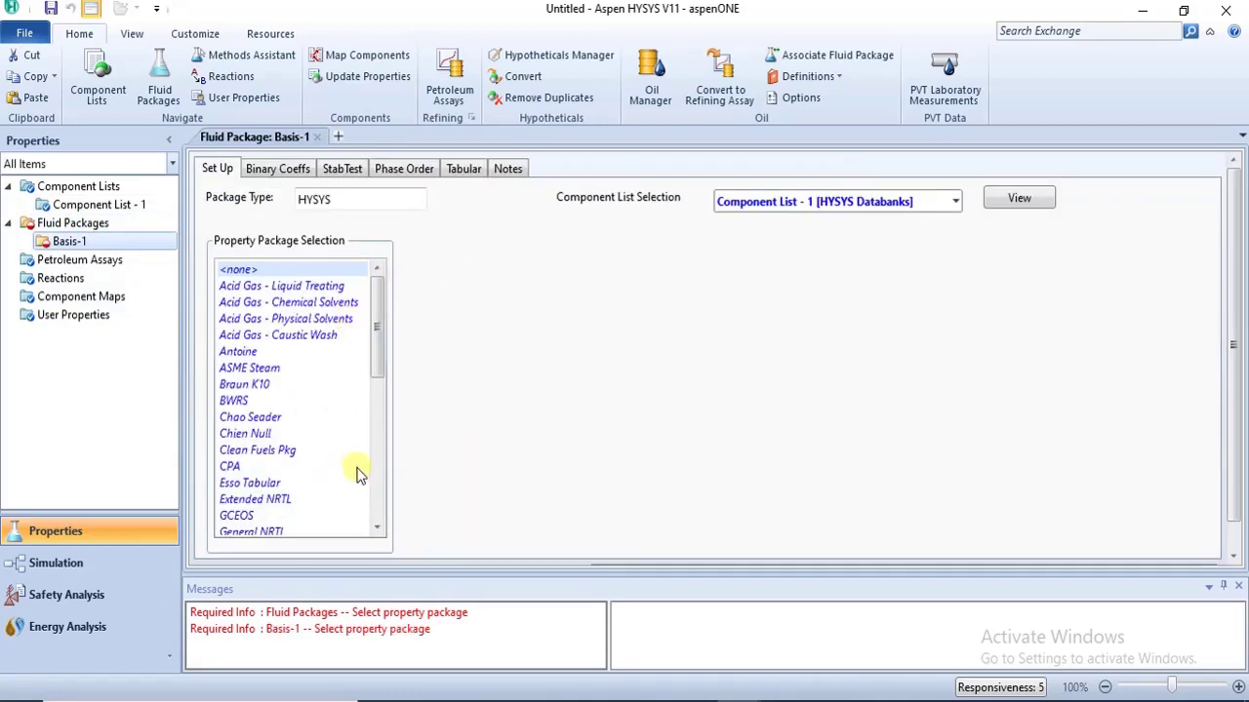
{"action": "left_click", "coordinate": [380, 492]}
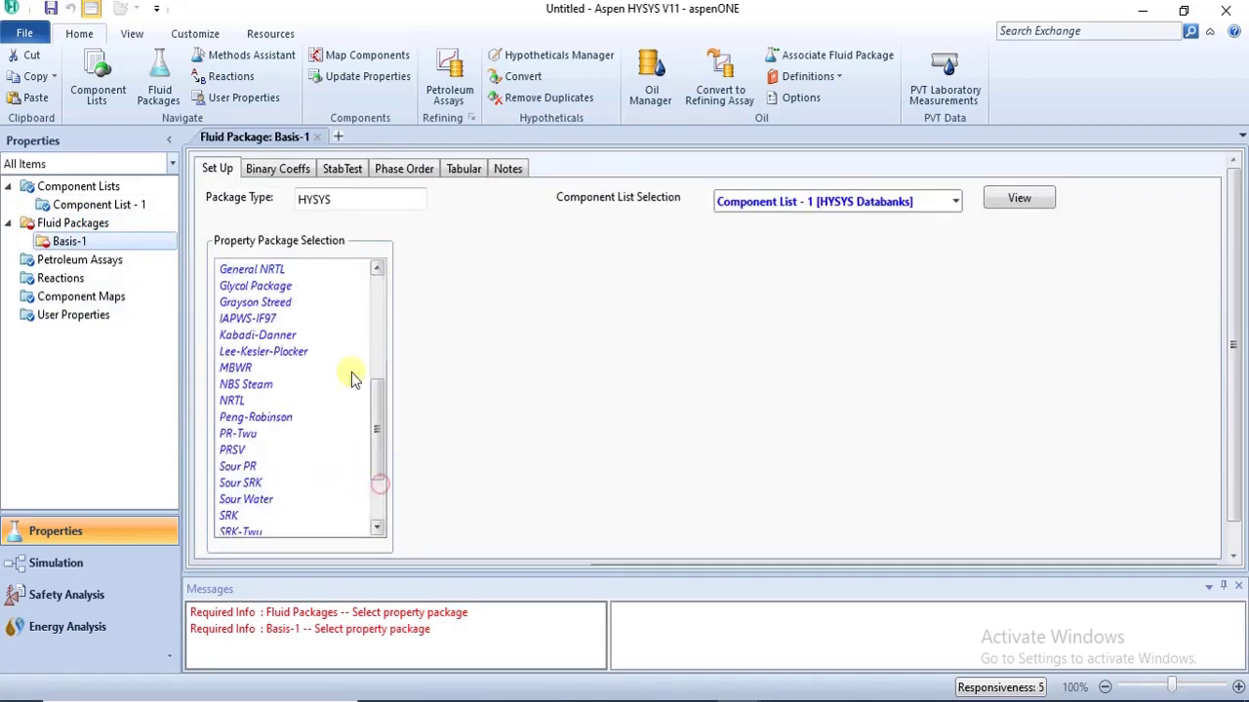
{"action": "left_click", "coordinate": [276, 421]}
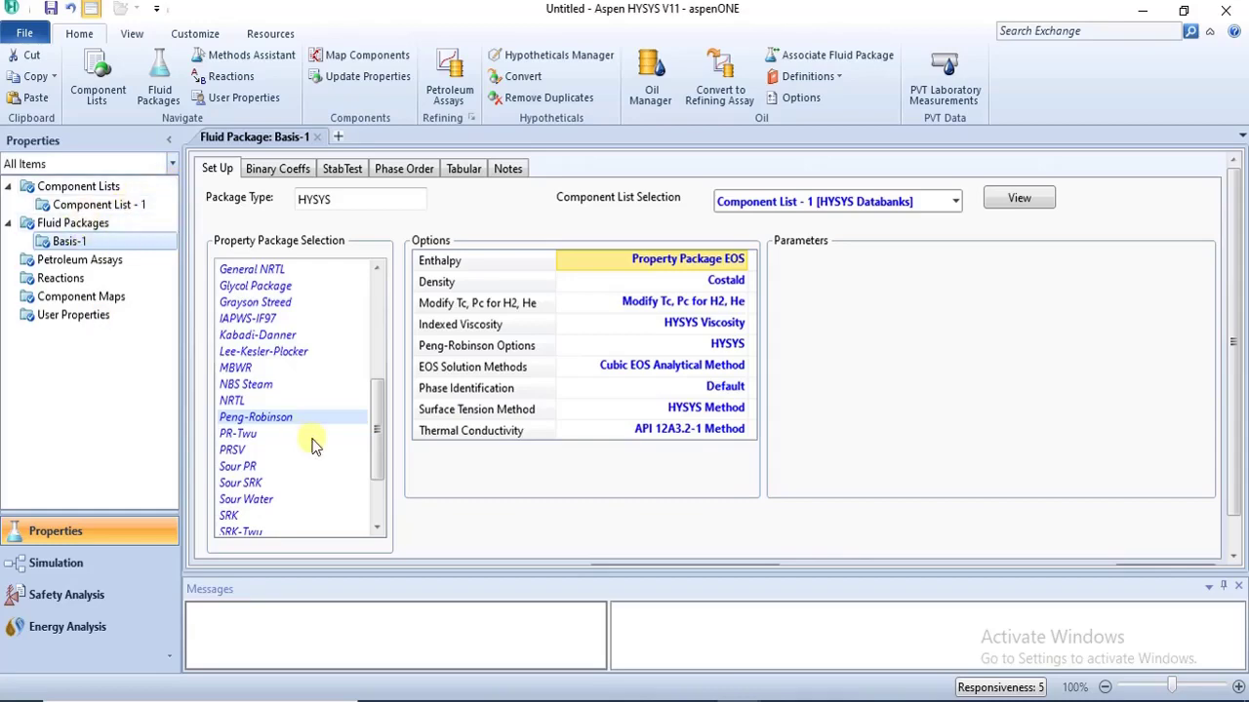
Enter the simulation environment and place two material streams on the flowsheet, one above the other.
{"action": "left_click", "coordinate": [89, 564]}
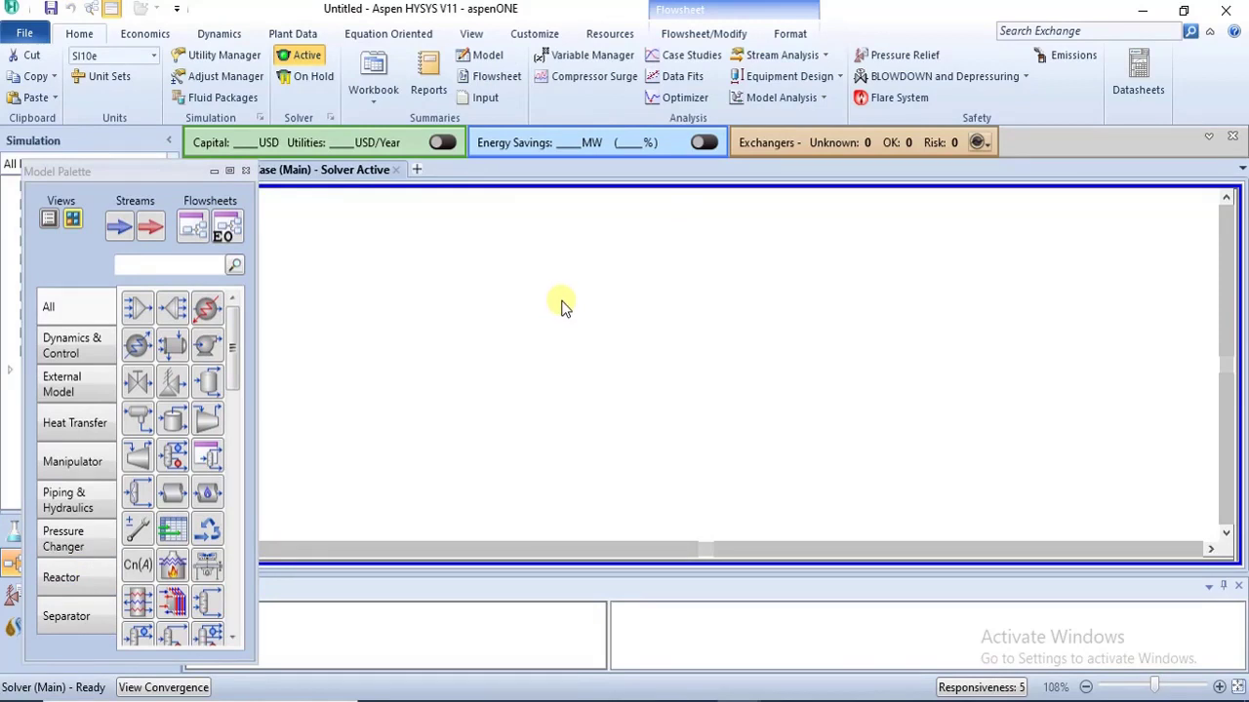
{"action": "left_click_drag", "start_coordinate": [132, 228], "coordinate": [546, 301]}
{"action": "left_click_drag", "start_coordinate": [119, 227], "coordinate": [535, 385]}
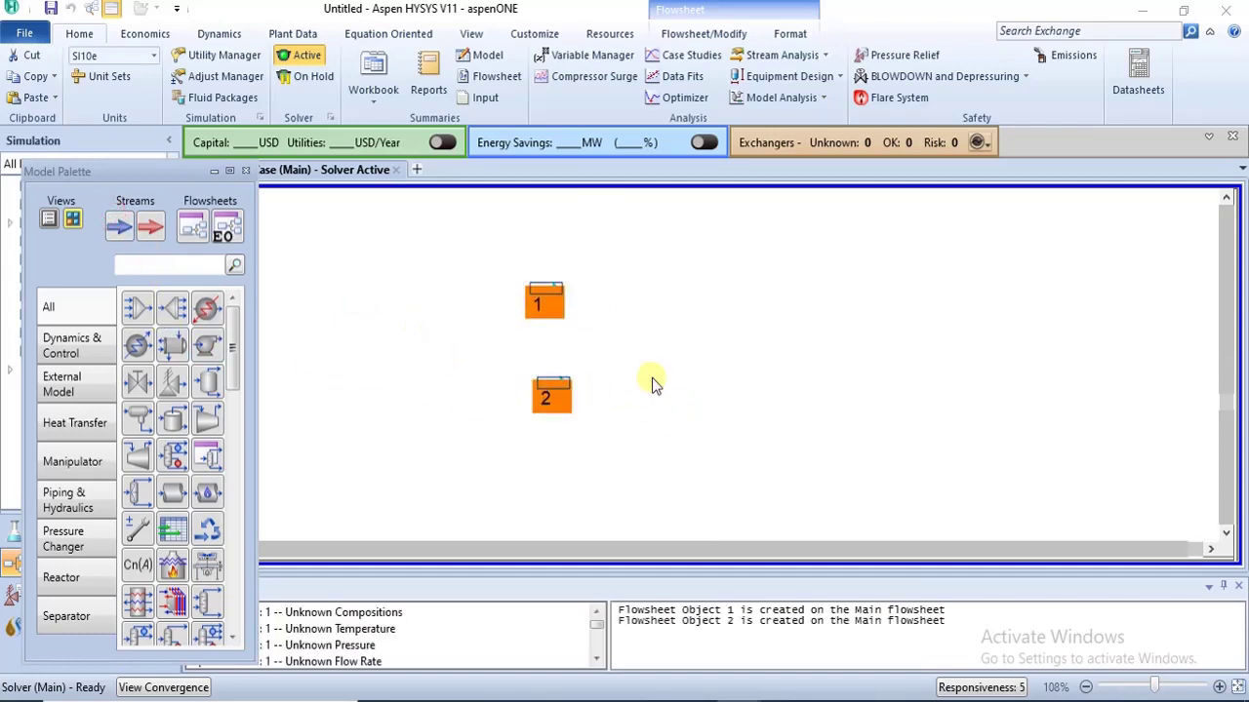
Open the upper material stream and rename it WATER.
{"action": "double_click", "coordinate": [547, 300]}
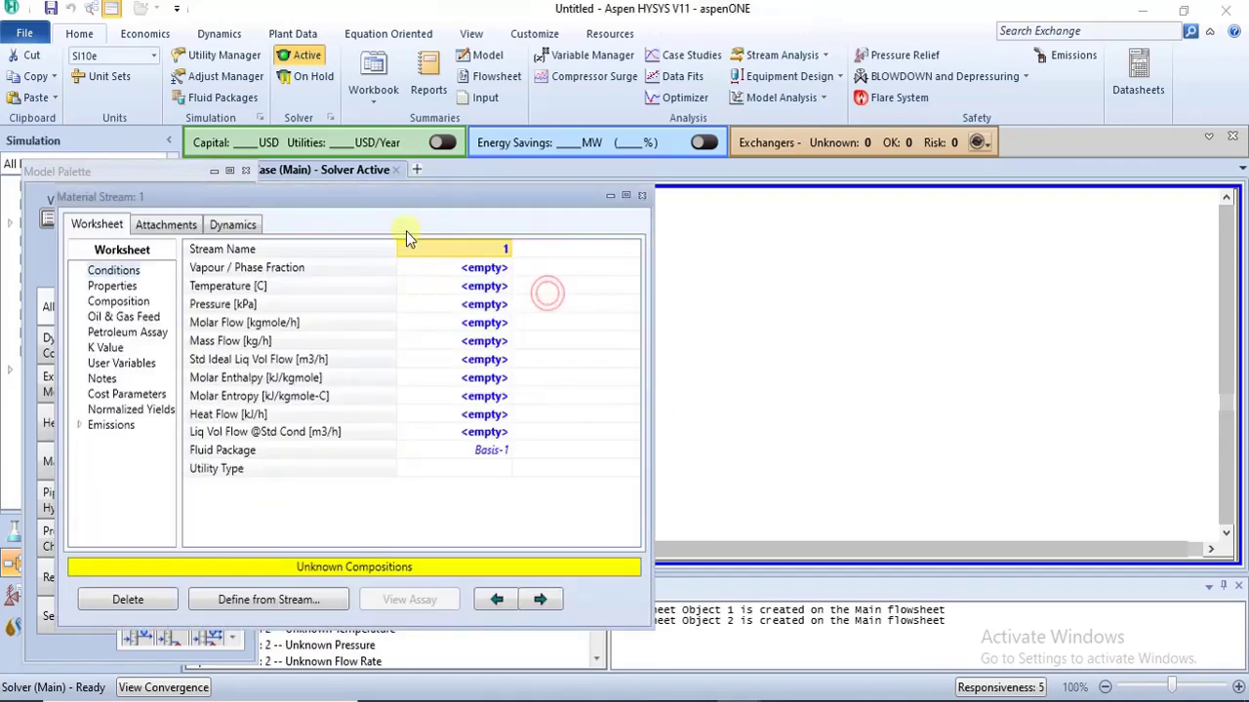
{"action": "left_click_drag", "start_coordinate": [410, 200], "coordinate": [513, 165]}
{"action": "left_click", "coordinate": [576, 207]}
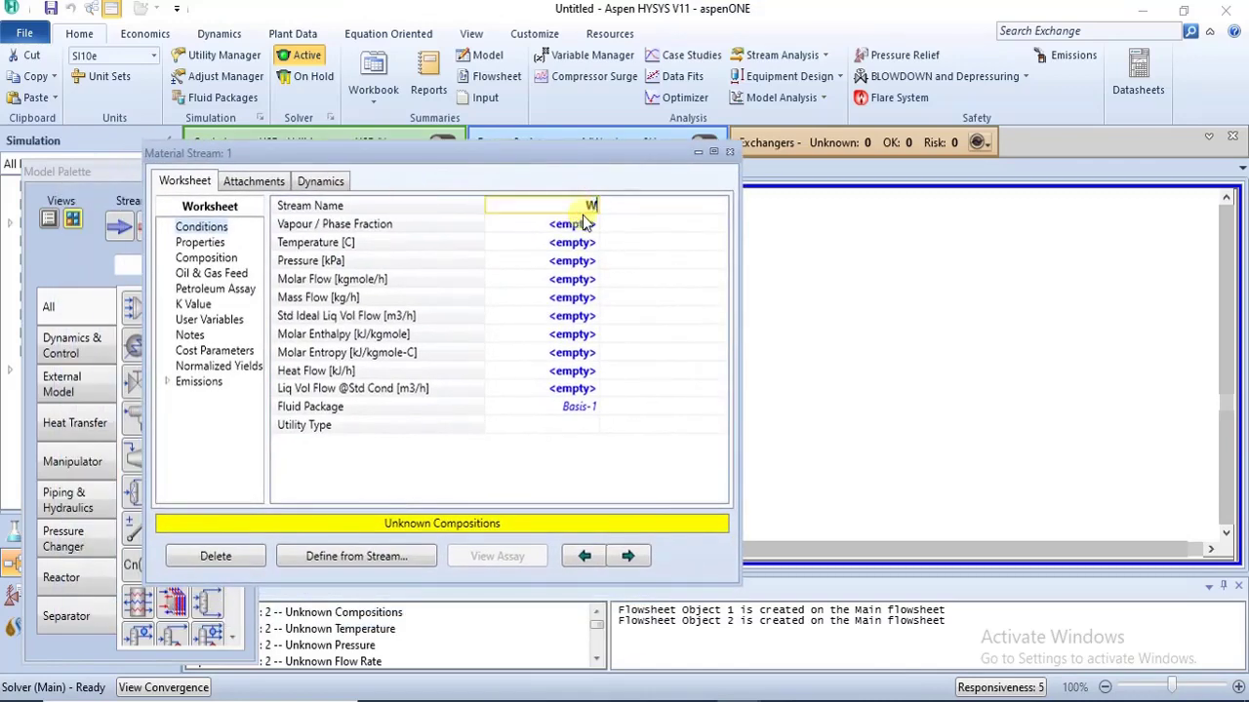
{"action": "key", "text": "Return"}
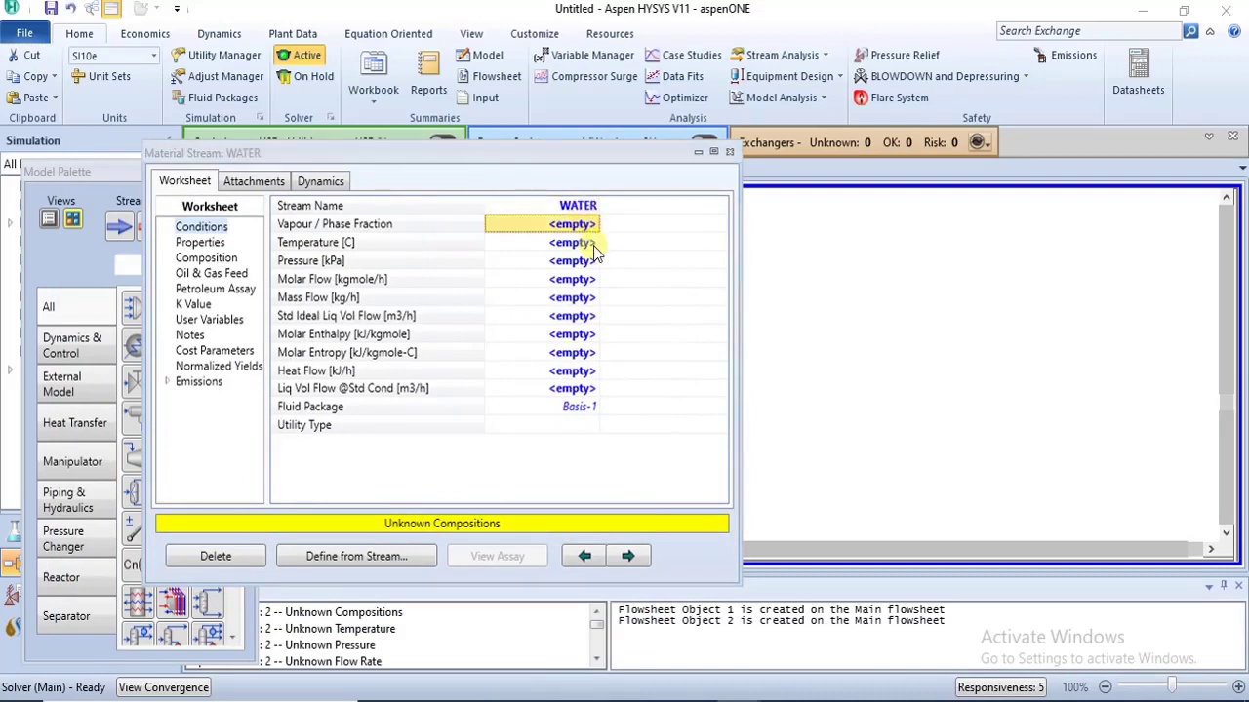
Set the WATER stream's temperature to 25 C and its pressure to 1 atm.
{"action": "left_click", "coordinate": [590, 243]}
{"action": "type", "text": "2"}
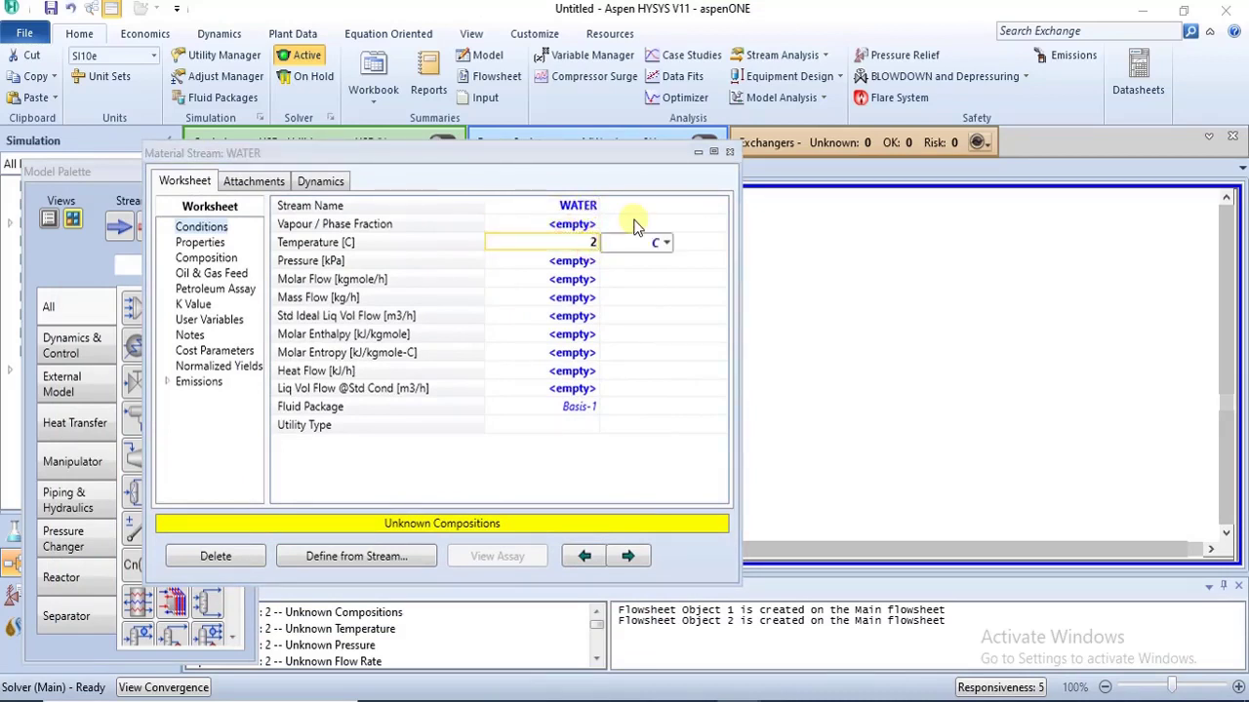
{"action": "type", "text": "5"}
{"action": "key", "text": "Return"}
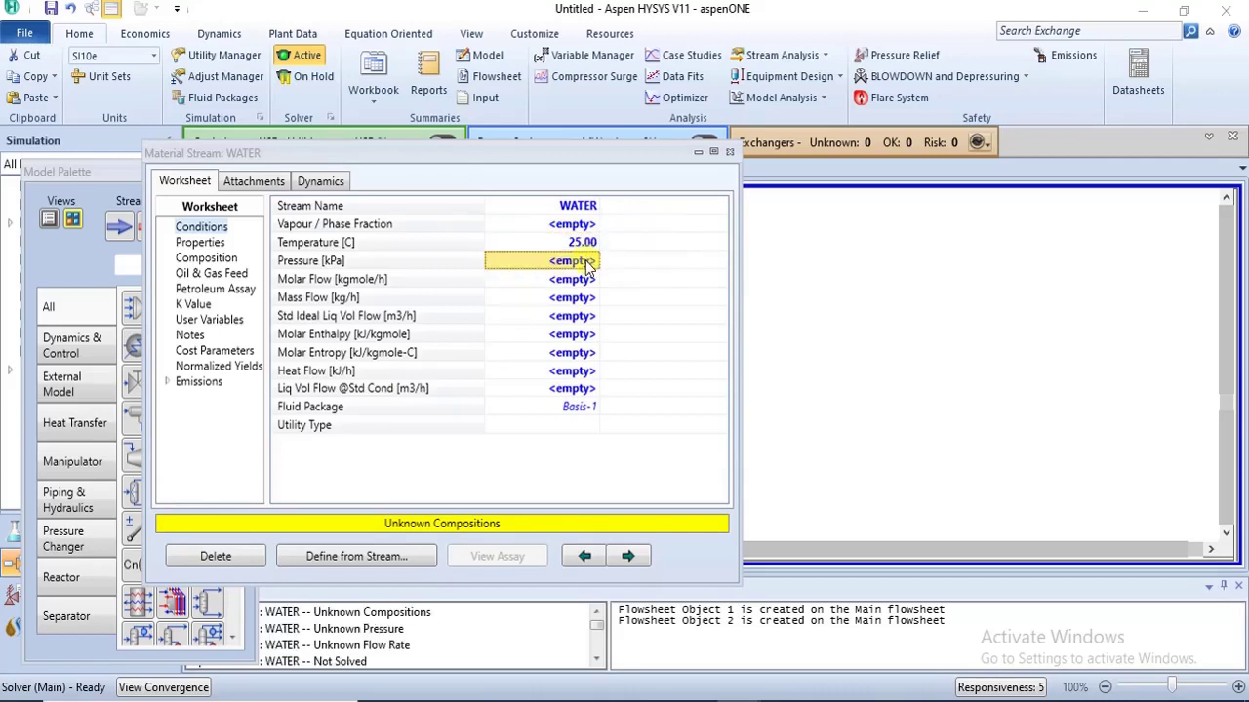
{"action": "left_click", "coordinate": [589, 265]}
{"action": "left_click", "coordinate": [693, 260]}
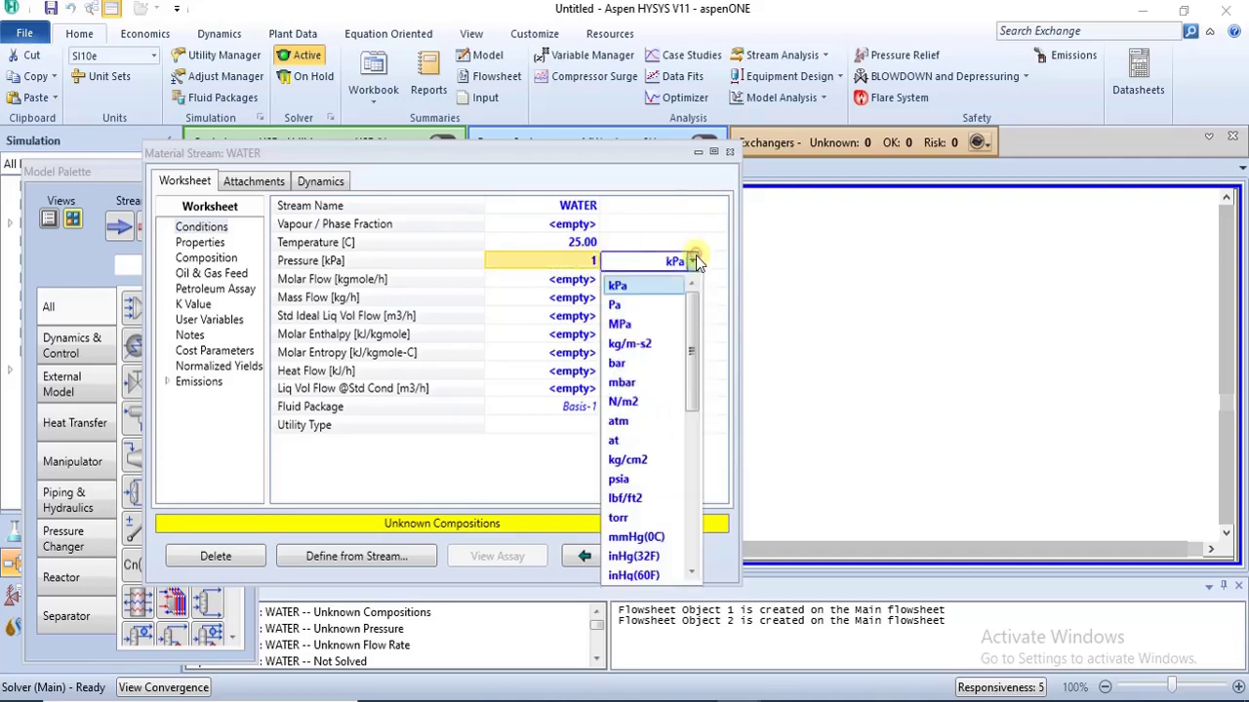
{"action": "left_click", "coordinate": [655, 434]}
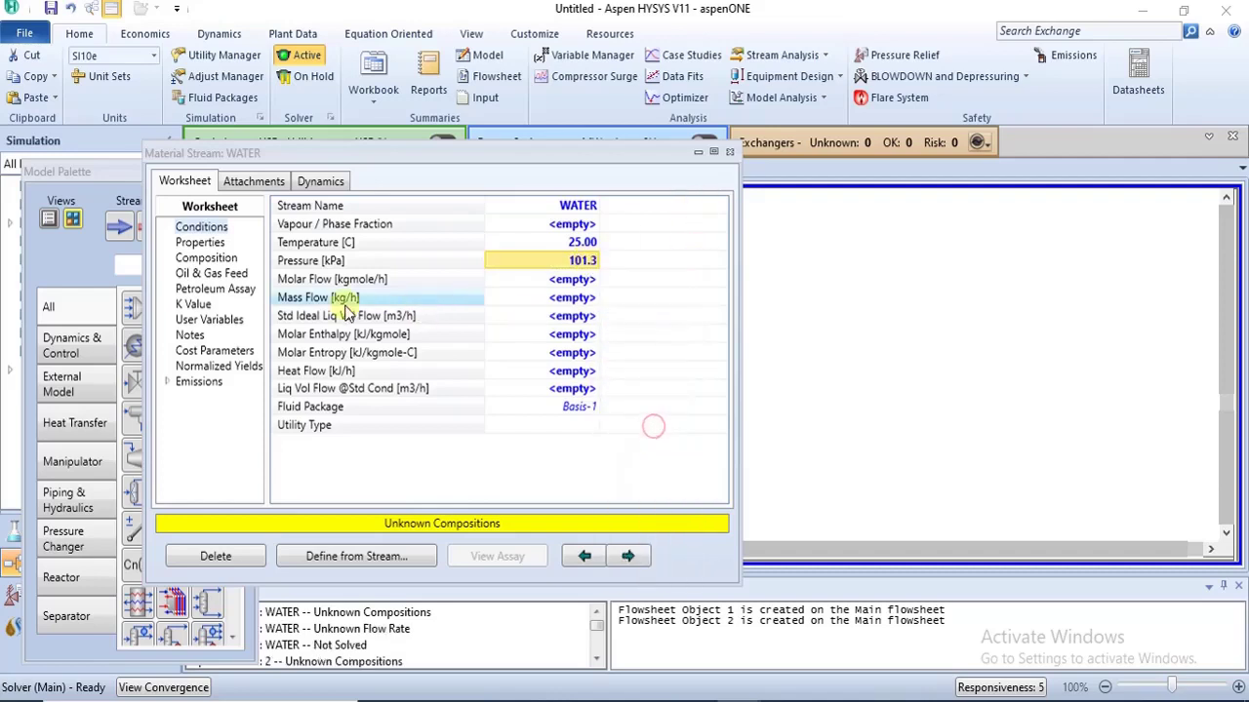
Set the molar flow of the WATER stream to 10 kgmole/h.
{"action": "left_click", "coordinate": [572, 282]}
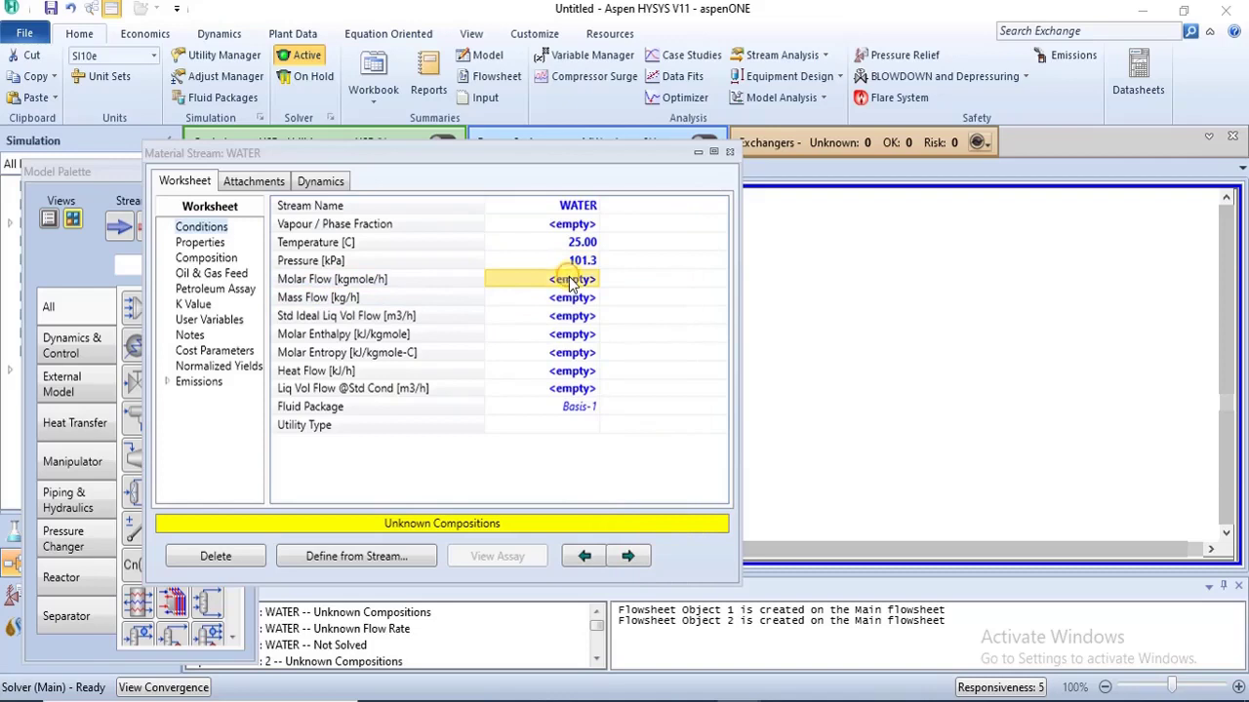
{"action": "left_click", "coordinate": [571, 280]}
{"action": "type", "text": "10"}
{"action": "key", "text": "Return"}
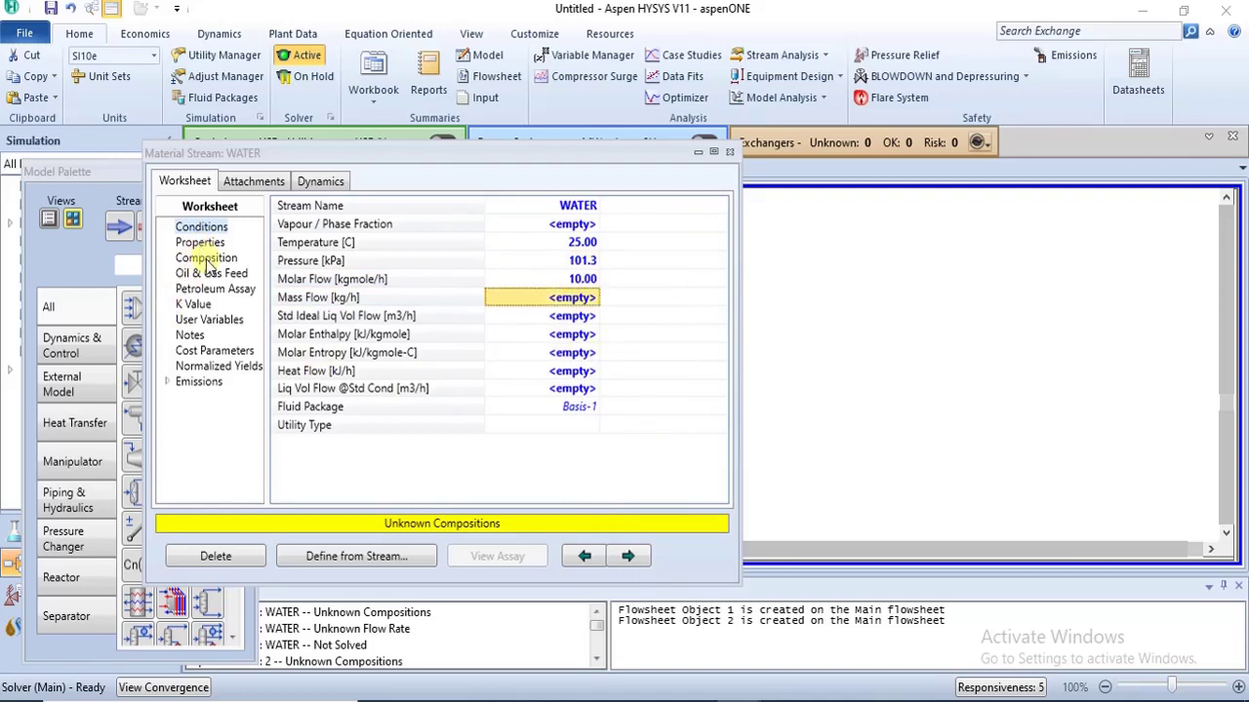
Set the H2O mole fraction of the WATER stream to 1, review its solved conditions and close the stream.
{"action": "left_click", "coordinate": [205, 258]}
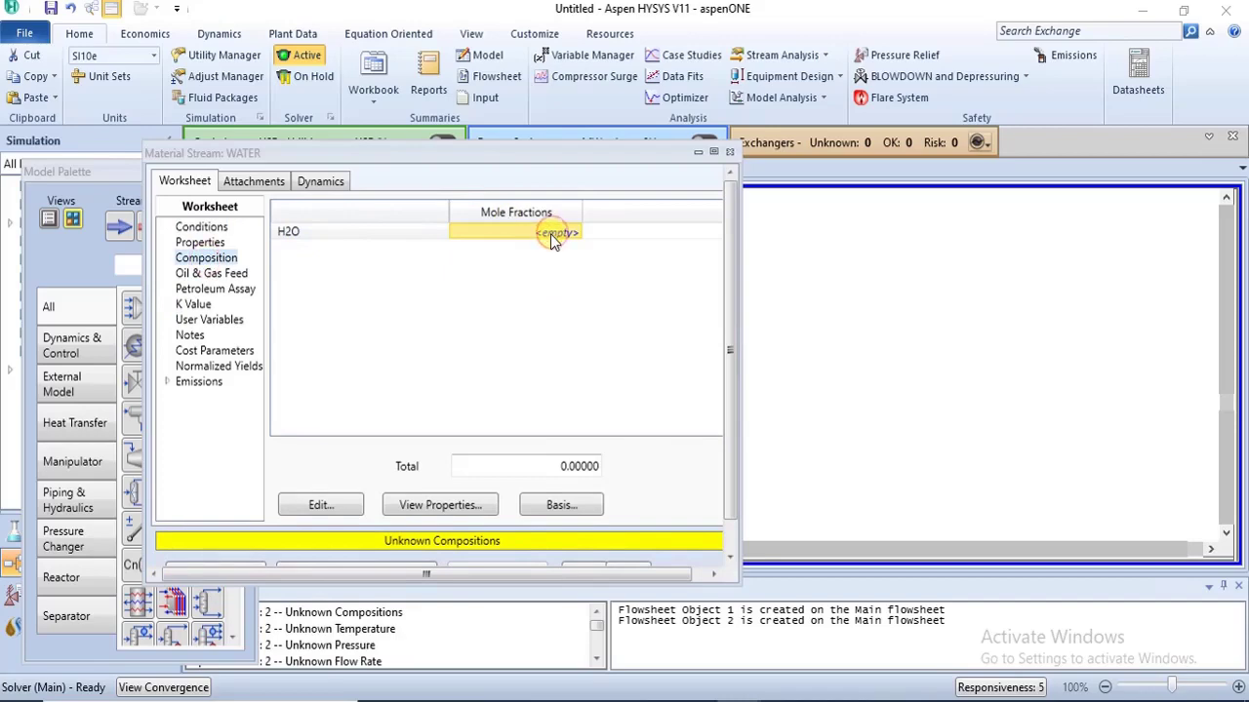
{"action": "type", "text": "1"}
{"action": "key", "text": "Return"}
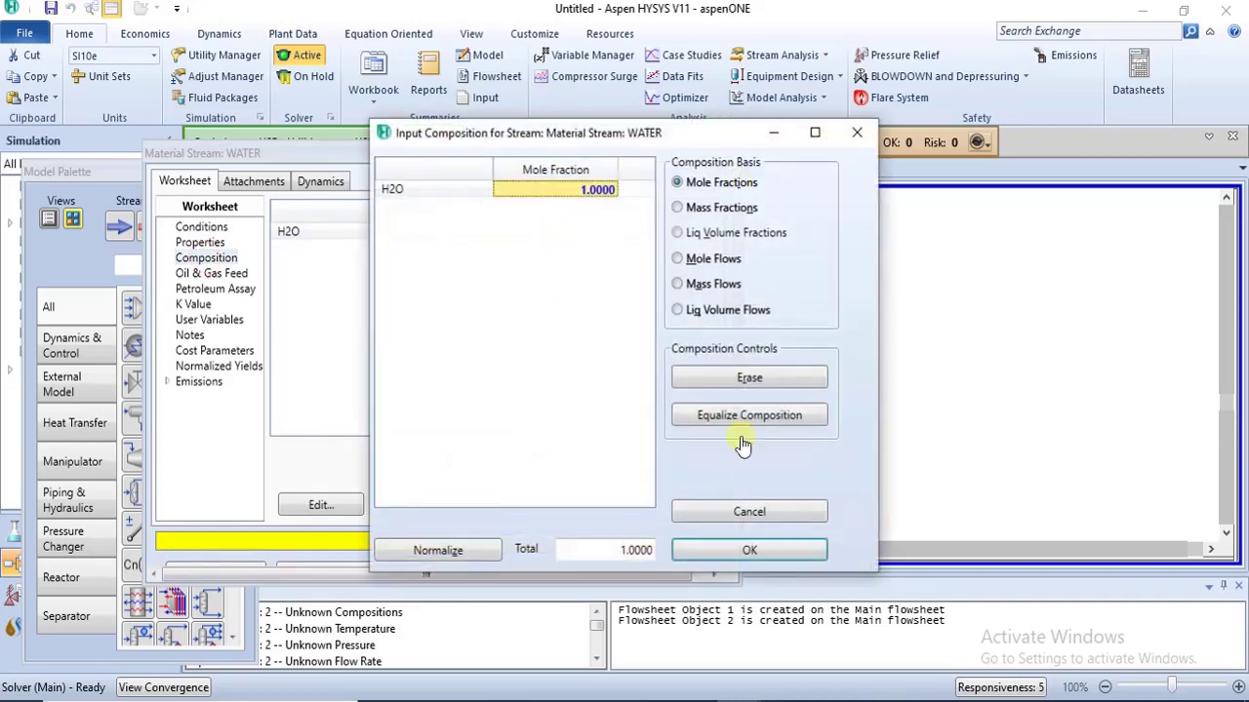
{"action": "left_click", "coordinate": [756, 550]}
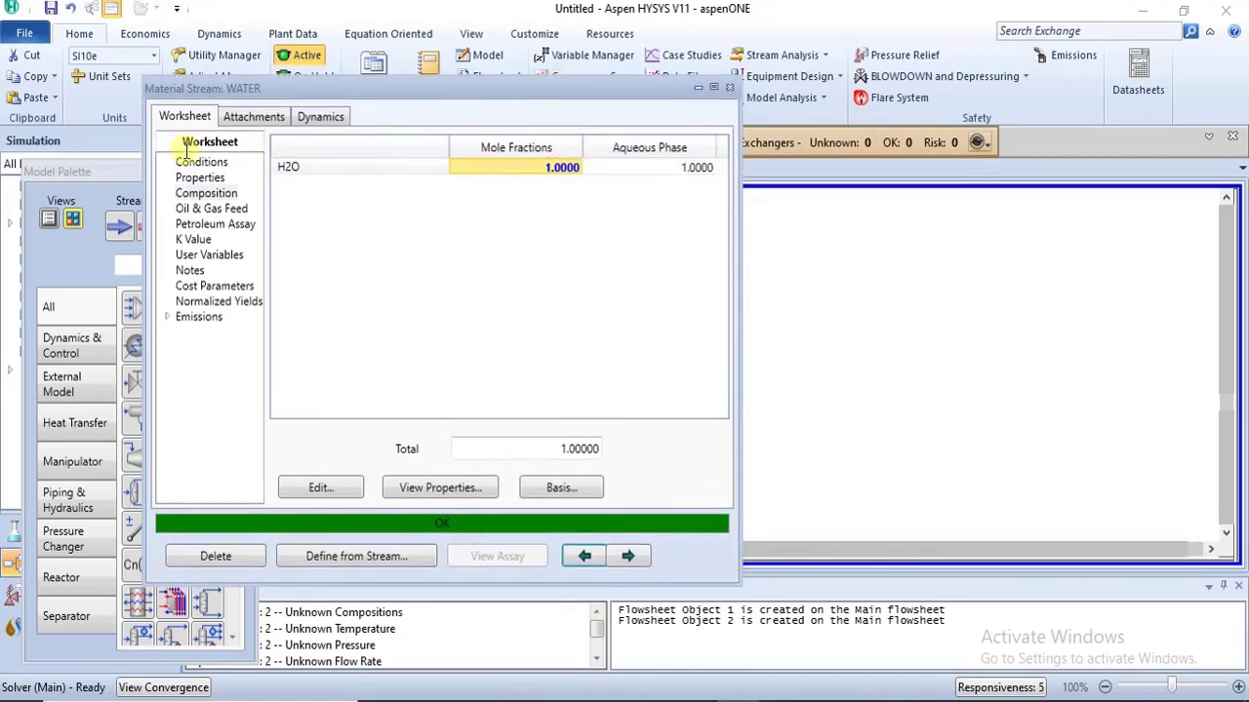
{"action": "left_click", "coordinate": [191, 166]}
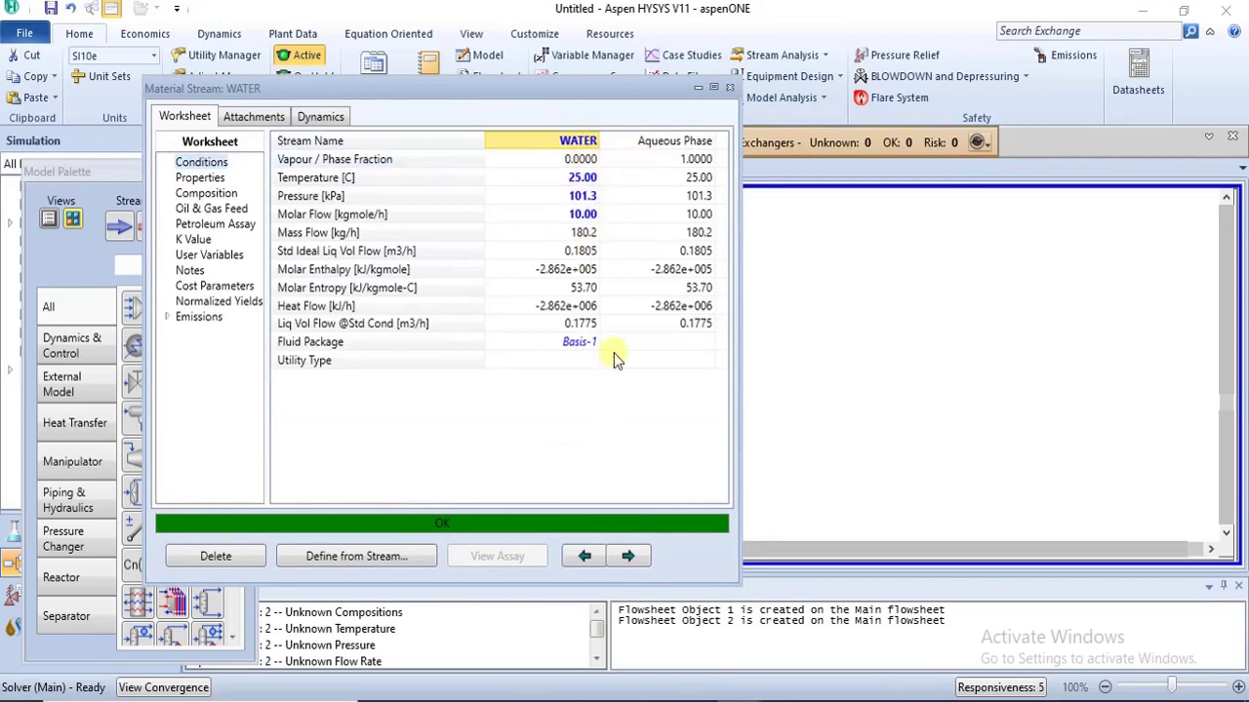
{"action": "left_click", "coordinate": [729, 86]}
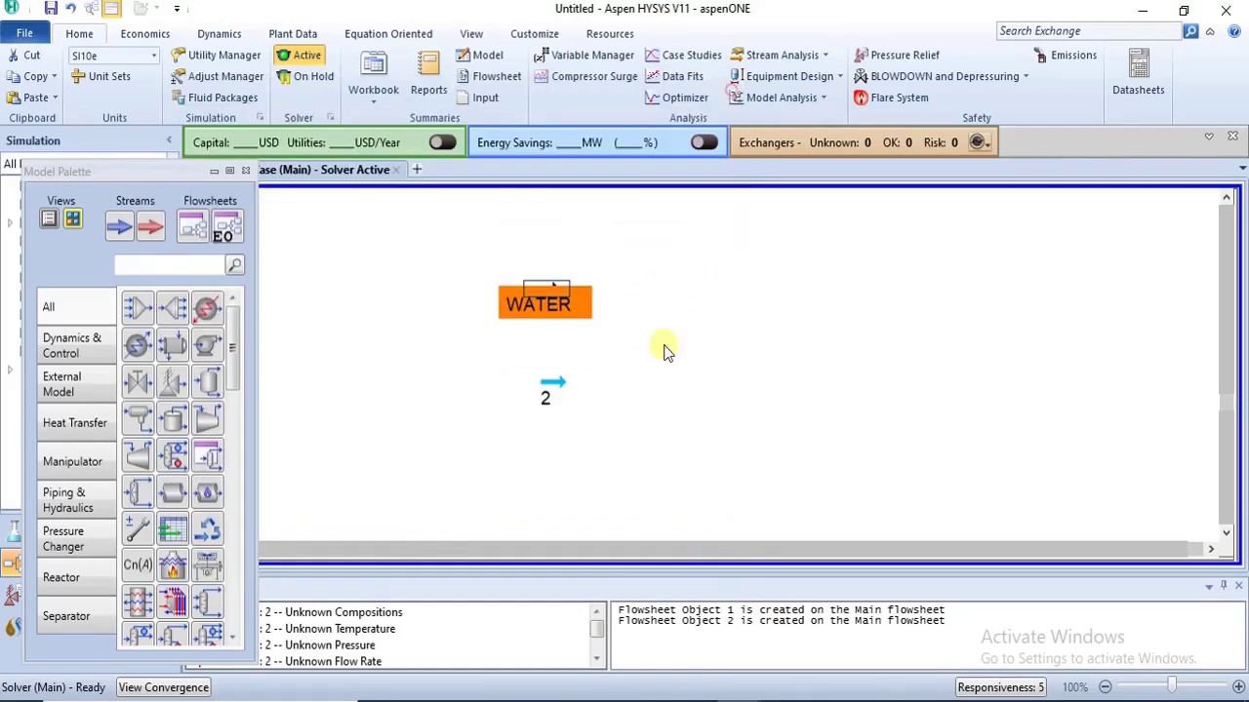
Rename the second material stream STEAM and set its vapour fraction to 1.
{"action": "double_click", "coordinate": [532, 395]}
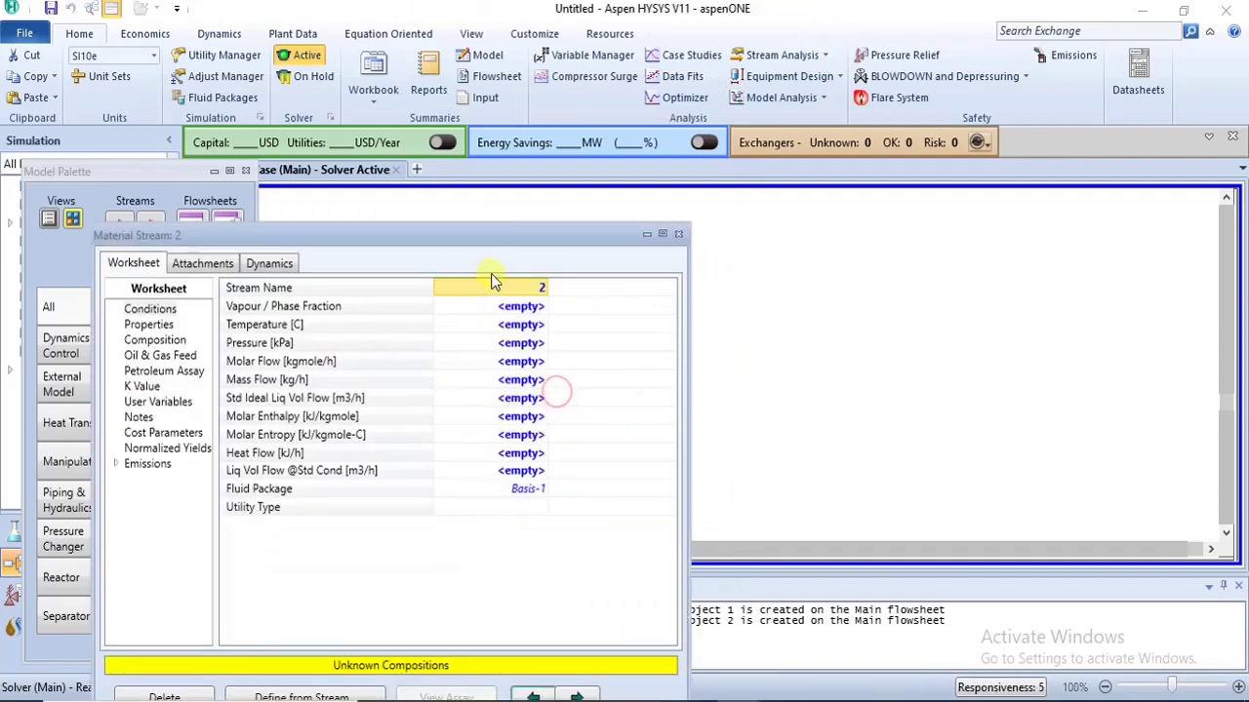
{"action": "type", "text": "STEAM"}
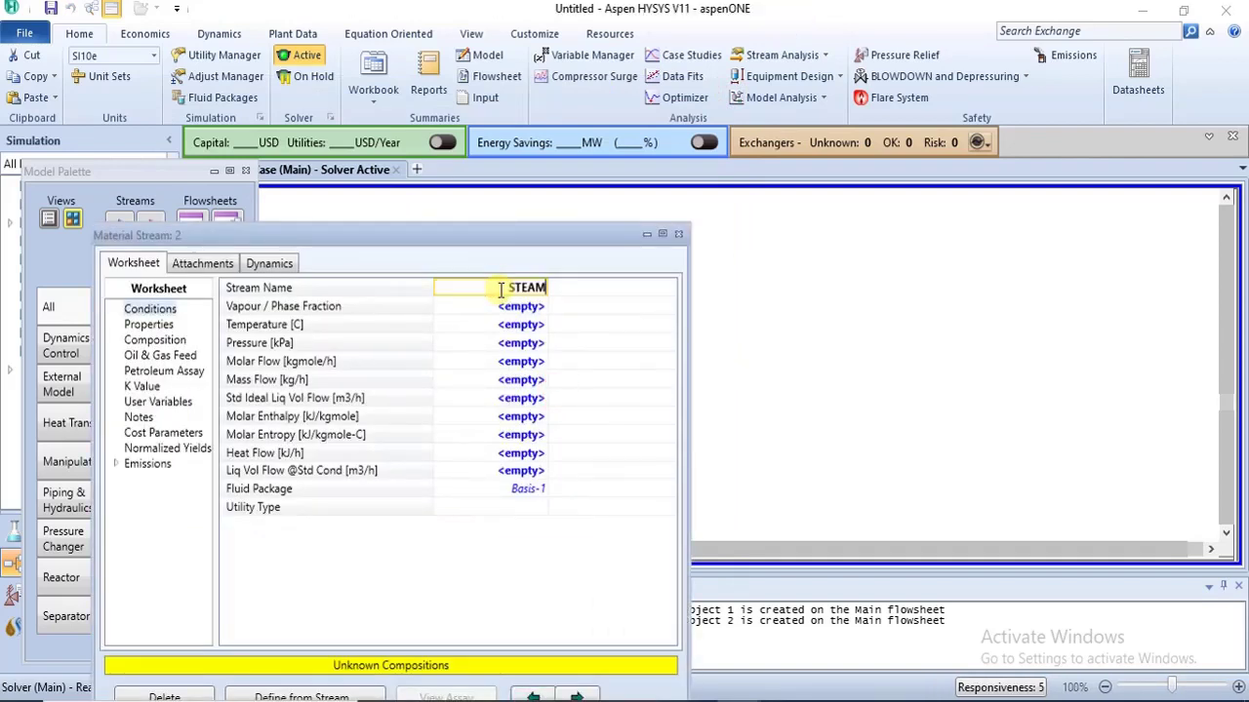
{"action": "key", "text": "Return"}
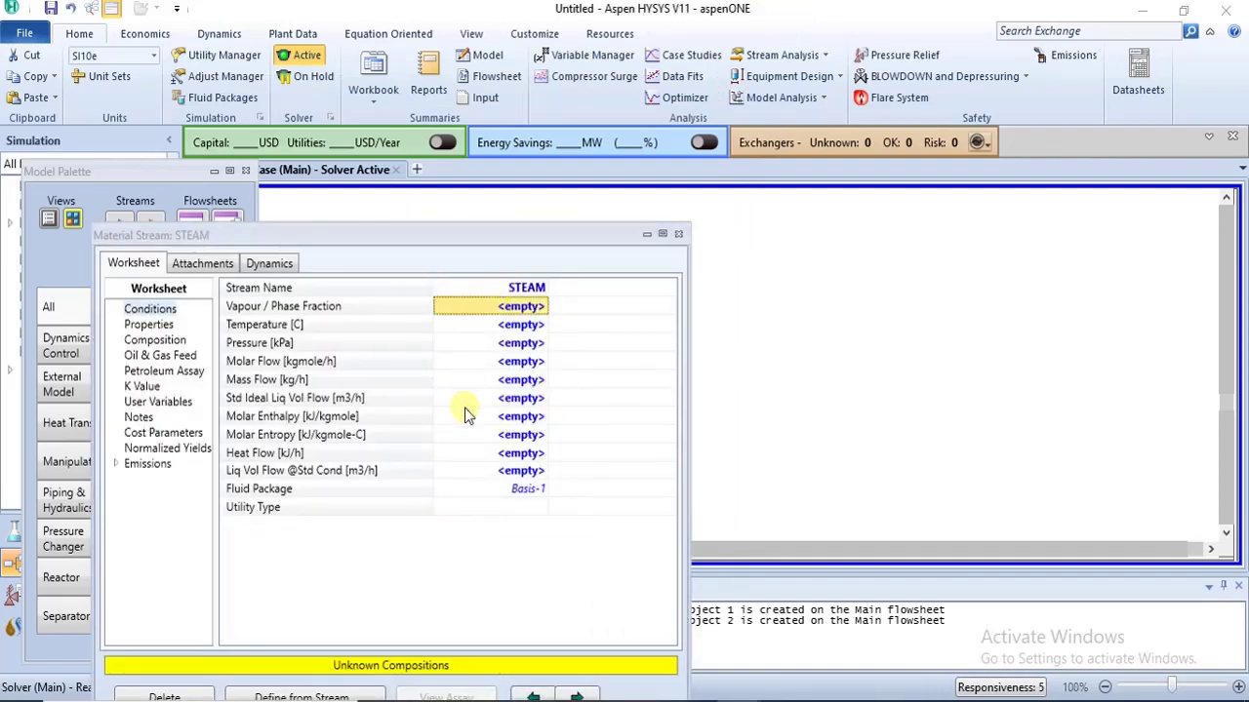
{"action": "type", "text": "1"}
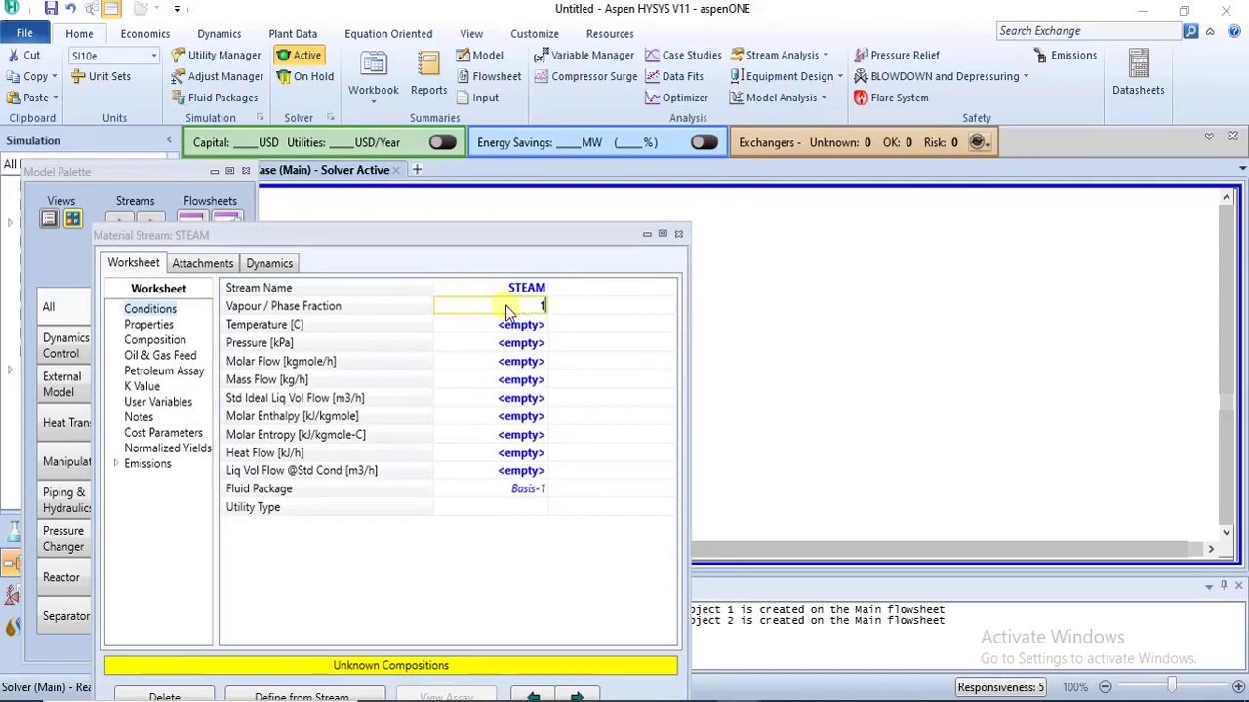
{"action": "key", "text": "Return"}
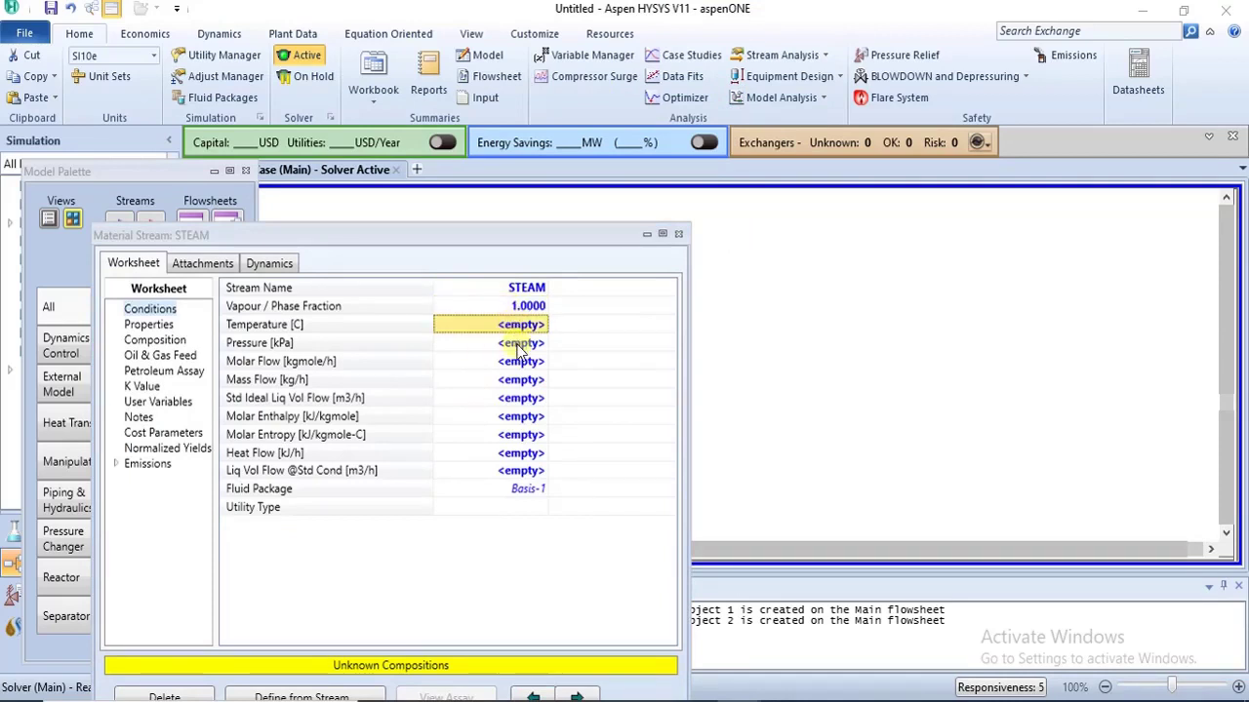
Set the STEAM stream's pressure to 1 atm and its molar flow to 10 kgmole/h.
{"action": "left_click", "coordinate": [524, 345]}
{"action": "type", "text": "1"}
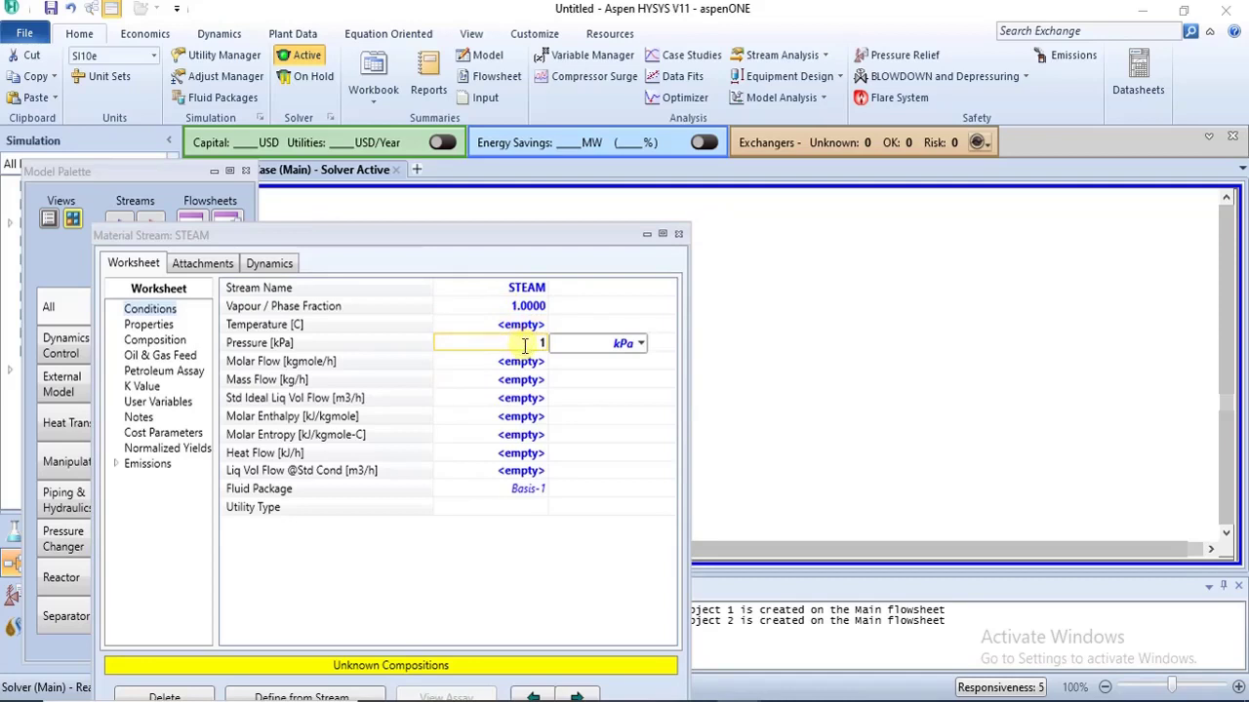
{"action": "left_click", "coordinate": [641, 345]}
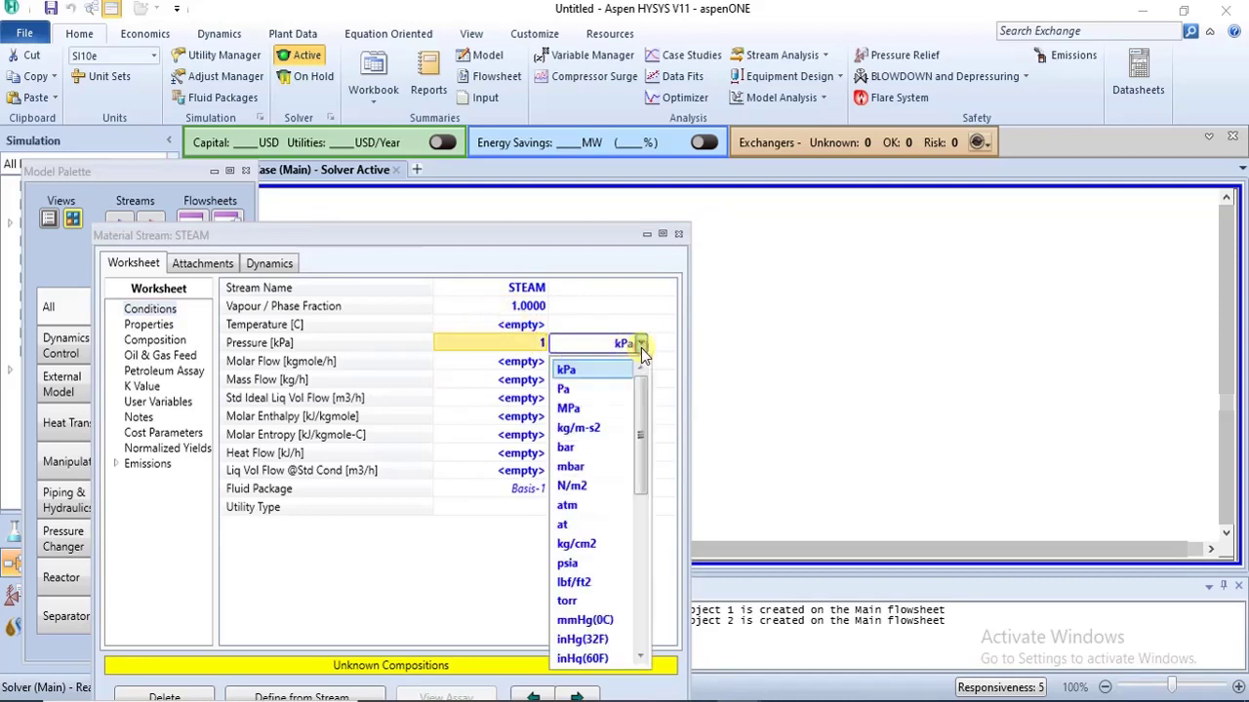
{"action": "left_click", "coordinate": [568, 505]}
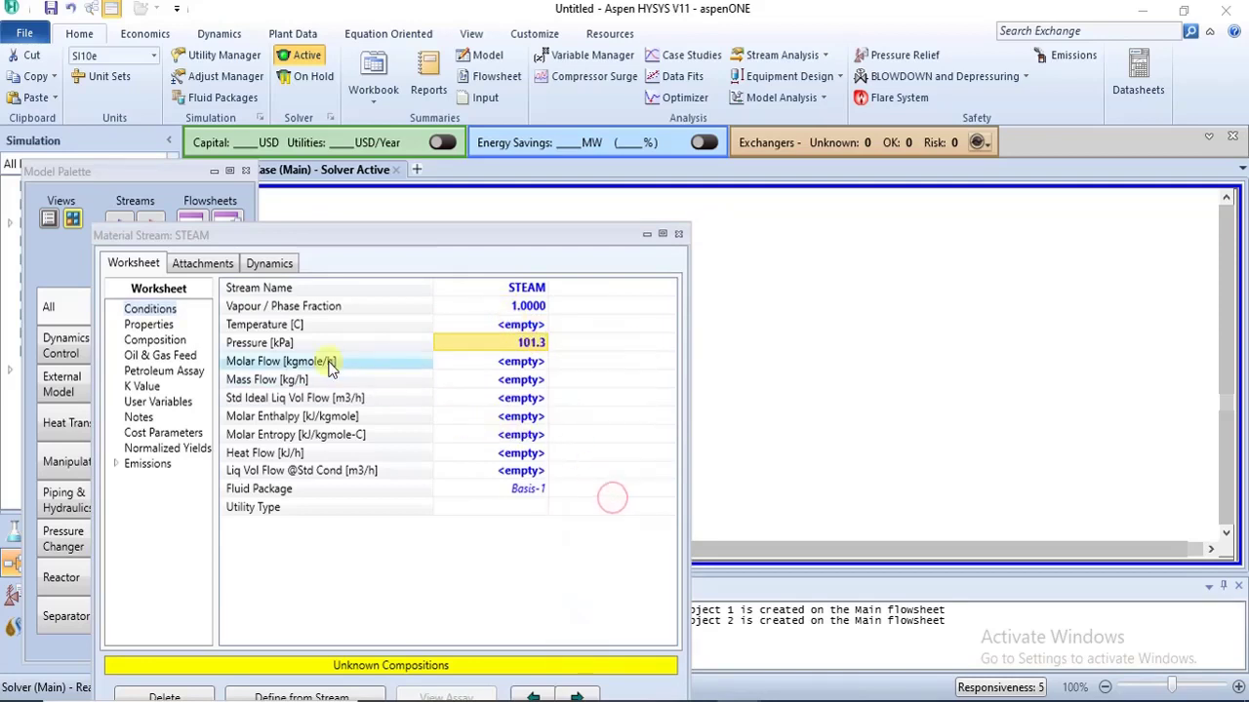
{"action": "left_click", "coordinate": [508, 364]}
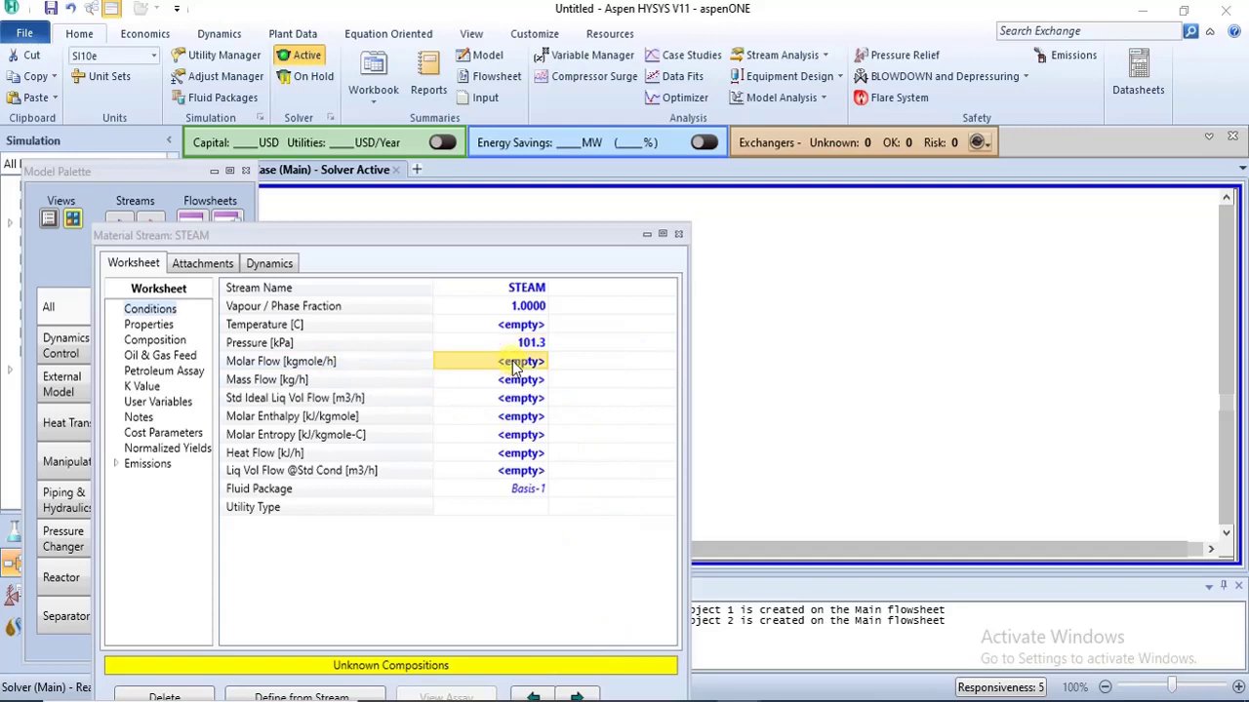
{"action": "type", "text": "10"}
{"action": "key", "text": "Return"}
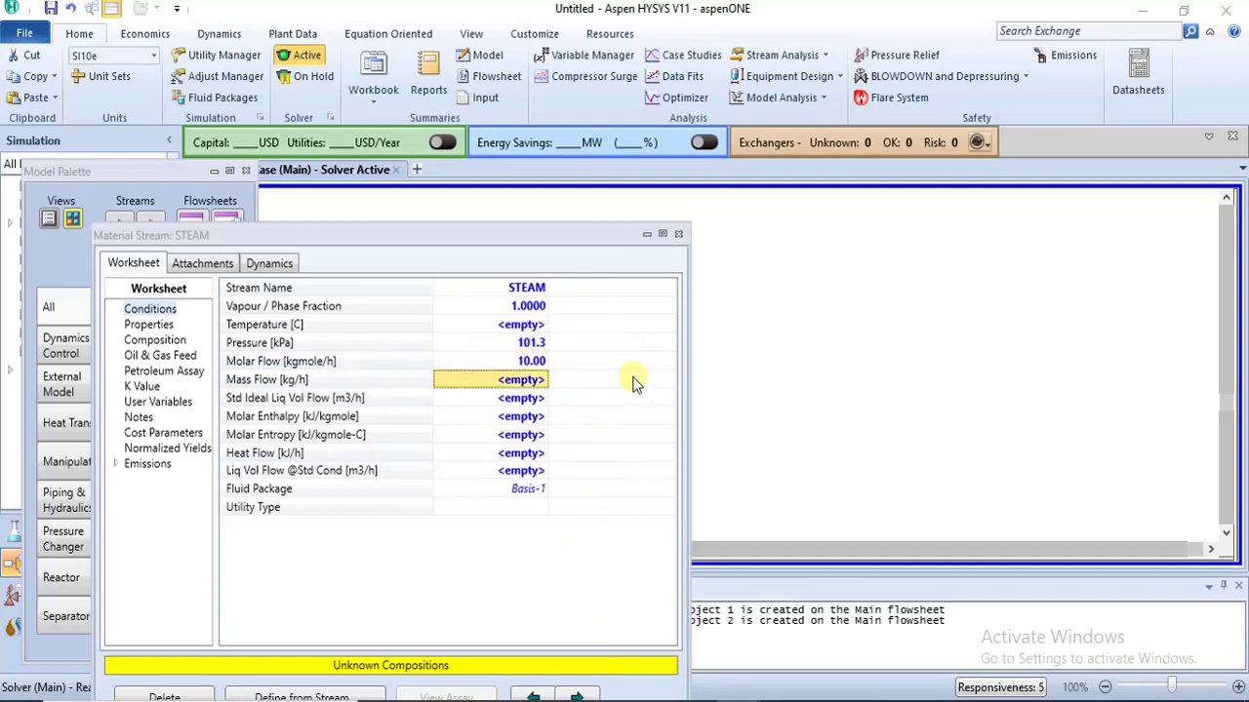
Set the H2O mole fraction of the STEAM stream to 1 and check its solved conditions.
{"action": "left_click", "coordinate": [160, 357]}
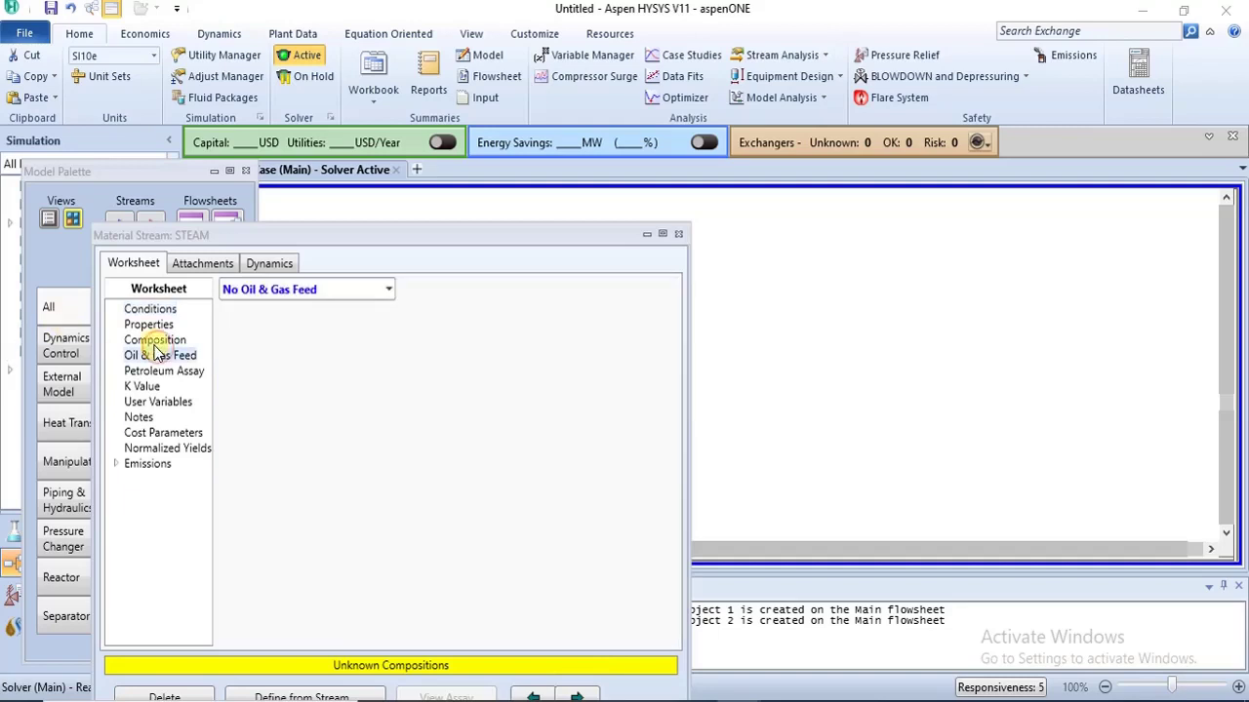
{"action": "left_click", "coordinate": [153, 342]}
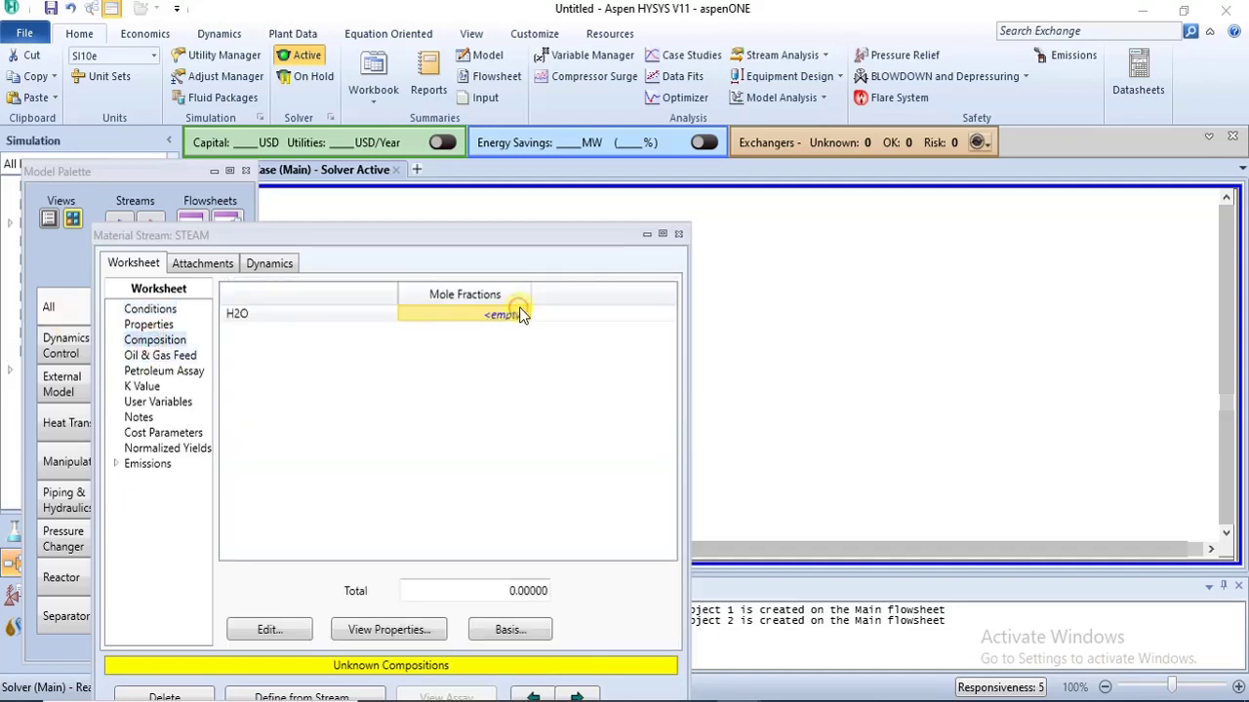
{"action": "type", "text": "1"}
{"action": "key", "text": "Return"}
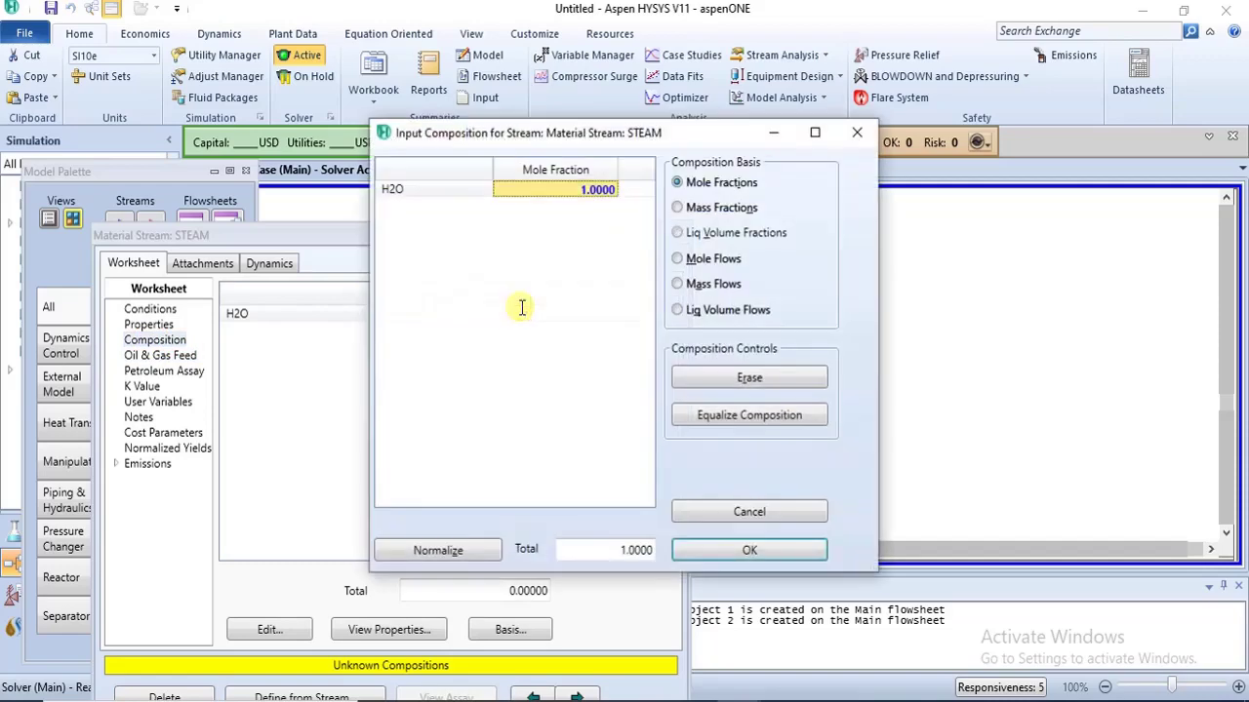
{"action": "left_click", "coordinate": [711, 549]}
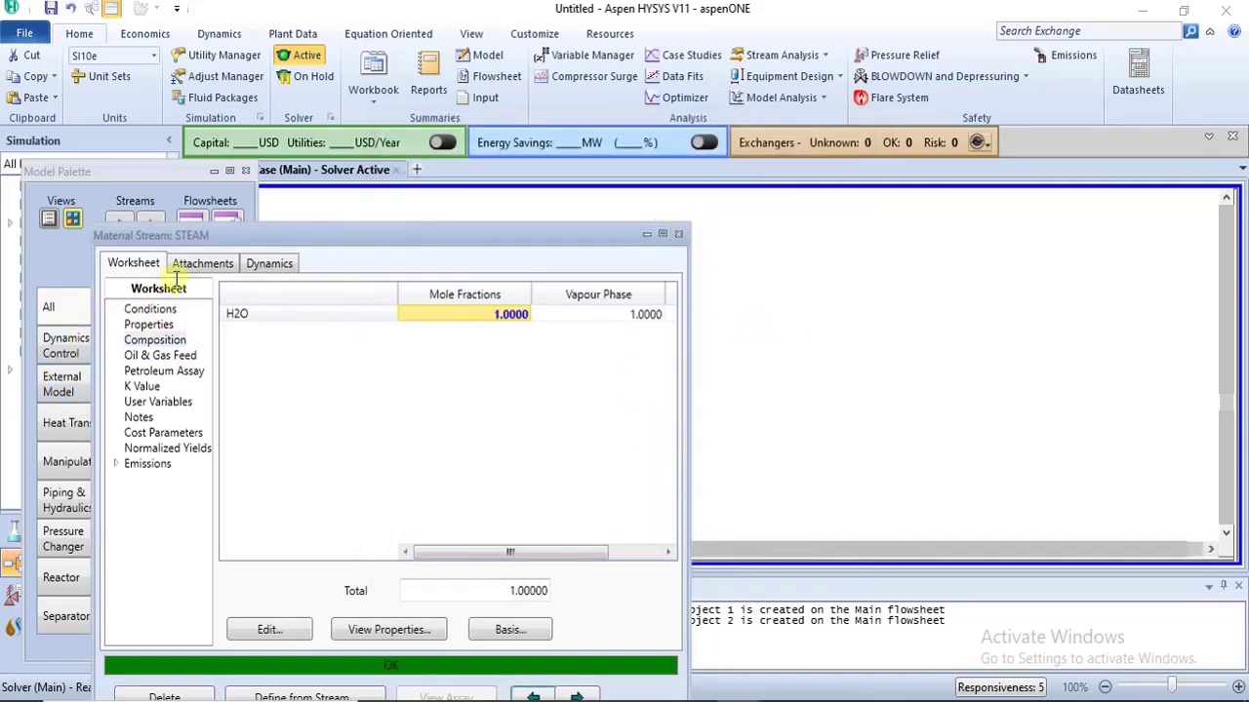
{"action": "left_click", "coordinate": [139, 310]}
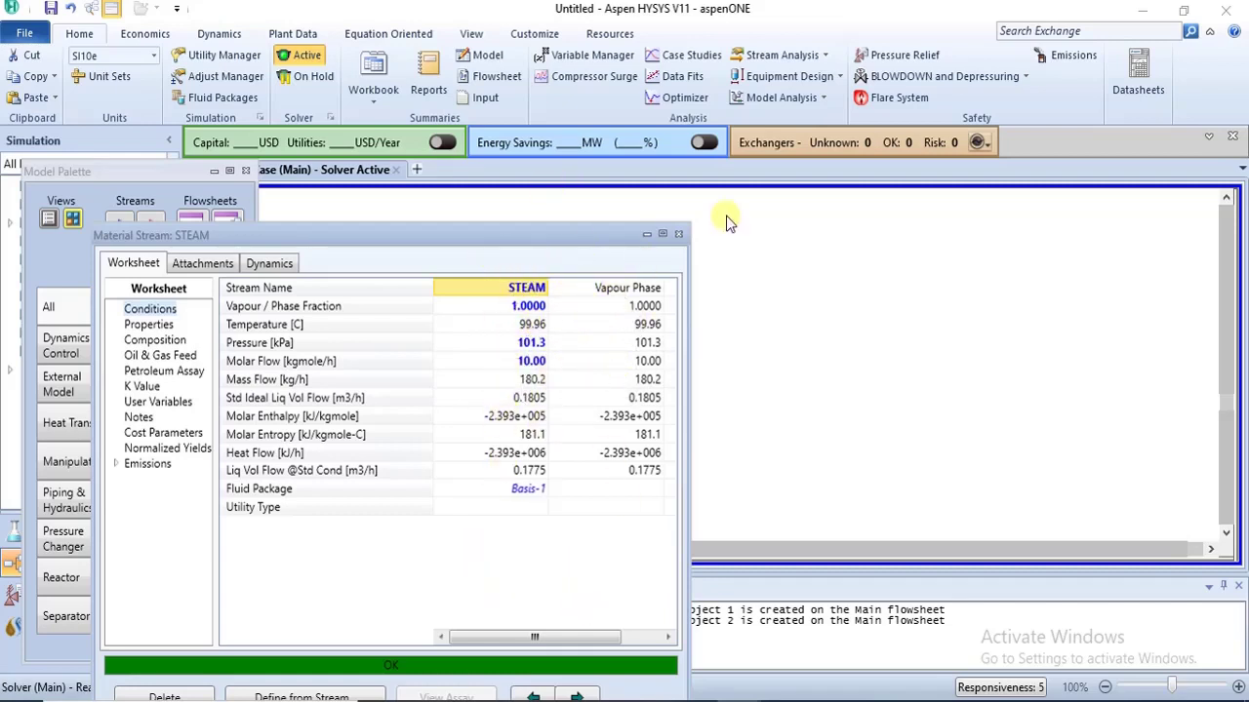
{"action": "left_click", "coordinate": [678, 235]}
Line up the WATER and STEAM streams one above the other on the flowsheet.
{"action": "left_click", "coordinate": [770, 294]}
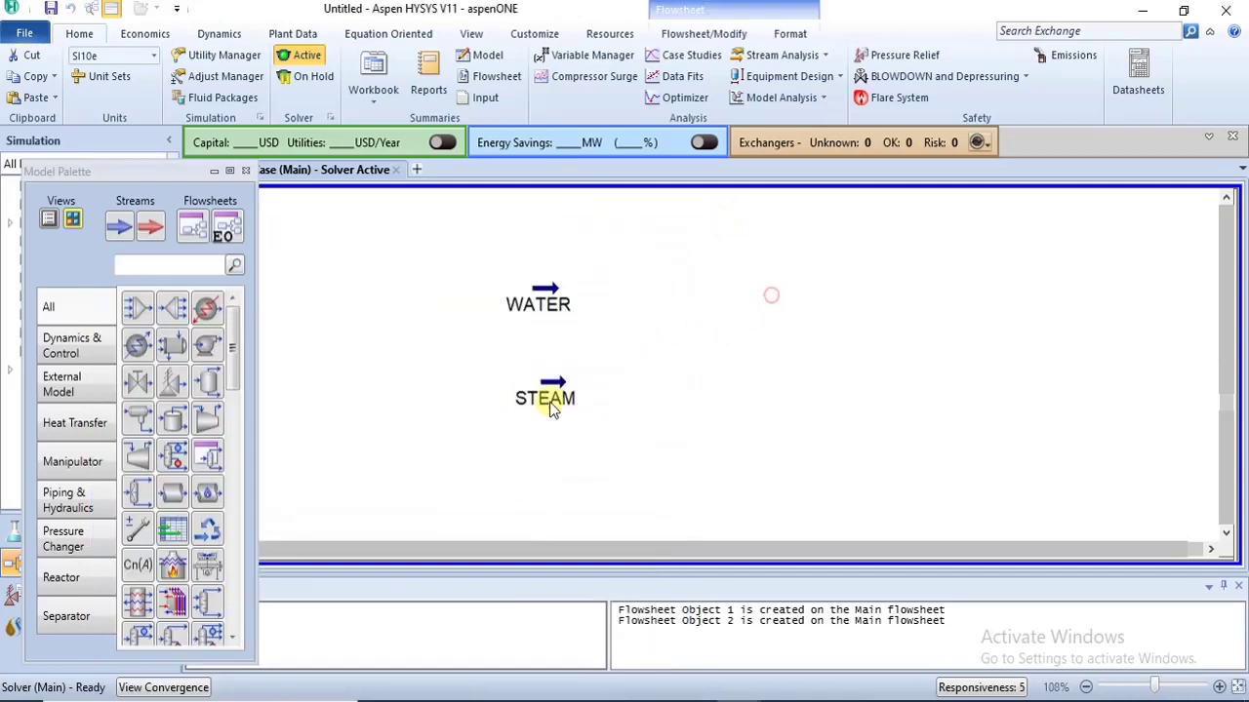
{"action": "left_click", "coordinate": [627, 352]}
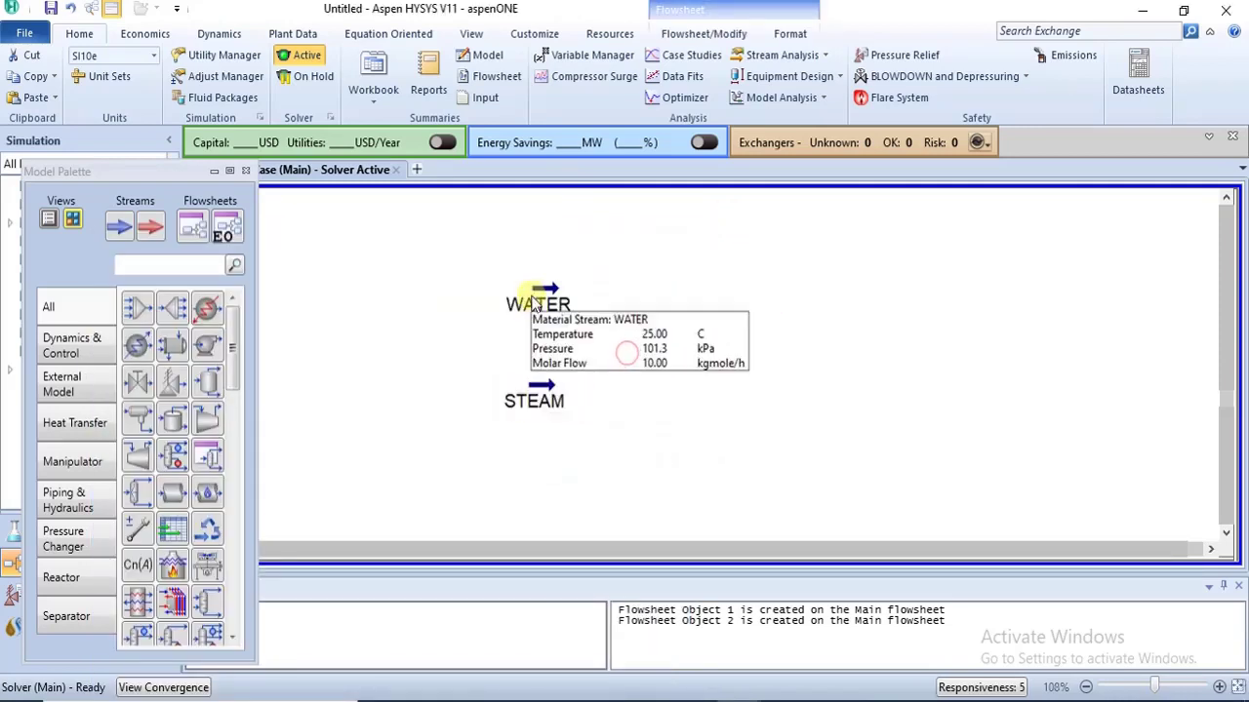
{"action": "left_click_drag", "start_coordinate": [547, 297], "coordinate": [547, 290]}
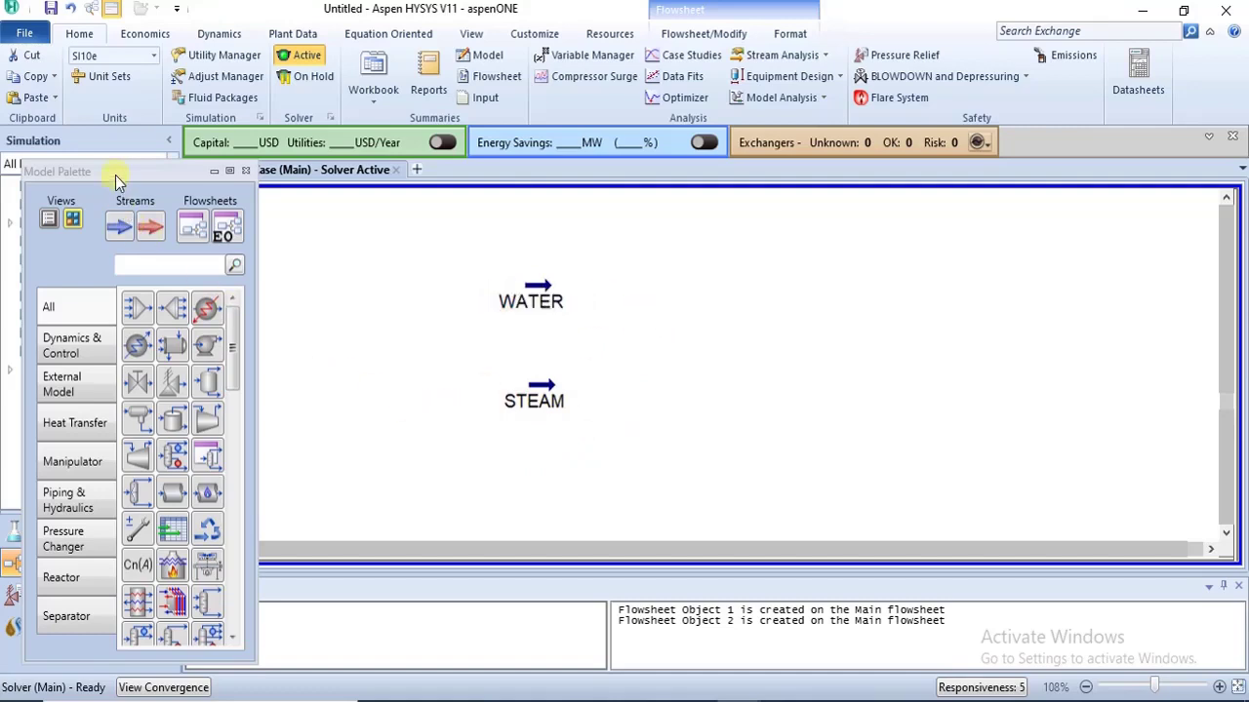
Add two valves to the flowsheet, one beside the WATER stream and one beside the STEAM stream.
{"action": "left_click_drag", "start_coordinate": [126, 163], "coordinate": [159, 96]}
{"action": "left_click_drag", "start_coordinate": [178, 318], "coordinate": [581, 305]}
{"action": "left_click_drag", "start_coordinate": [170, 312], "coordinate": [595, 398]}
{"action": "left_click", "coordinate": [766, 360]}
Connect valve VLV-100 with WATER as its inlet and a new outlet stream named V-OUT.
{"action": "double_click", "coordinate": [610, 328]}
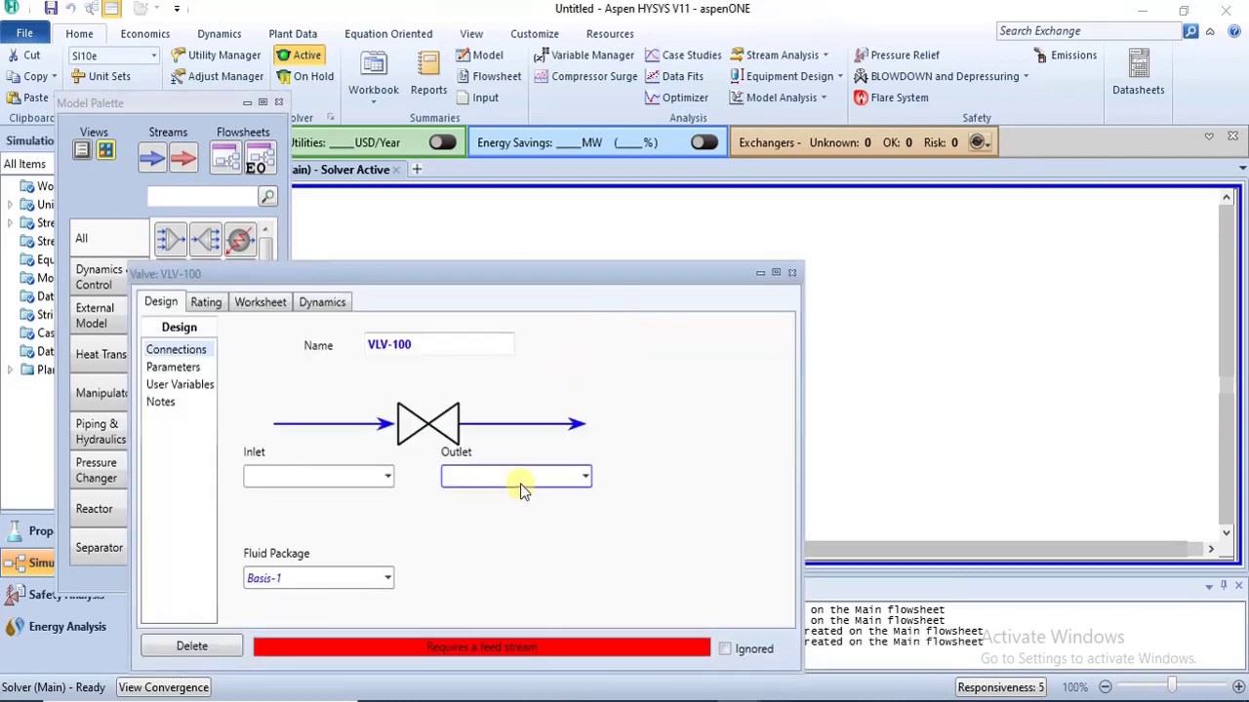
{"action": "left_click", "coordinate": [388, 475]}
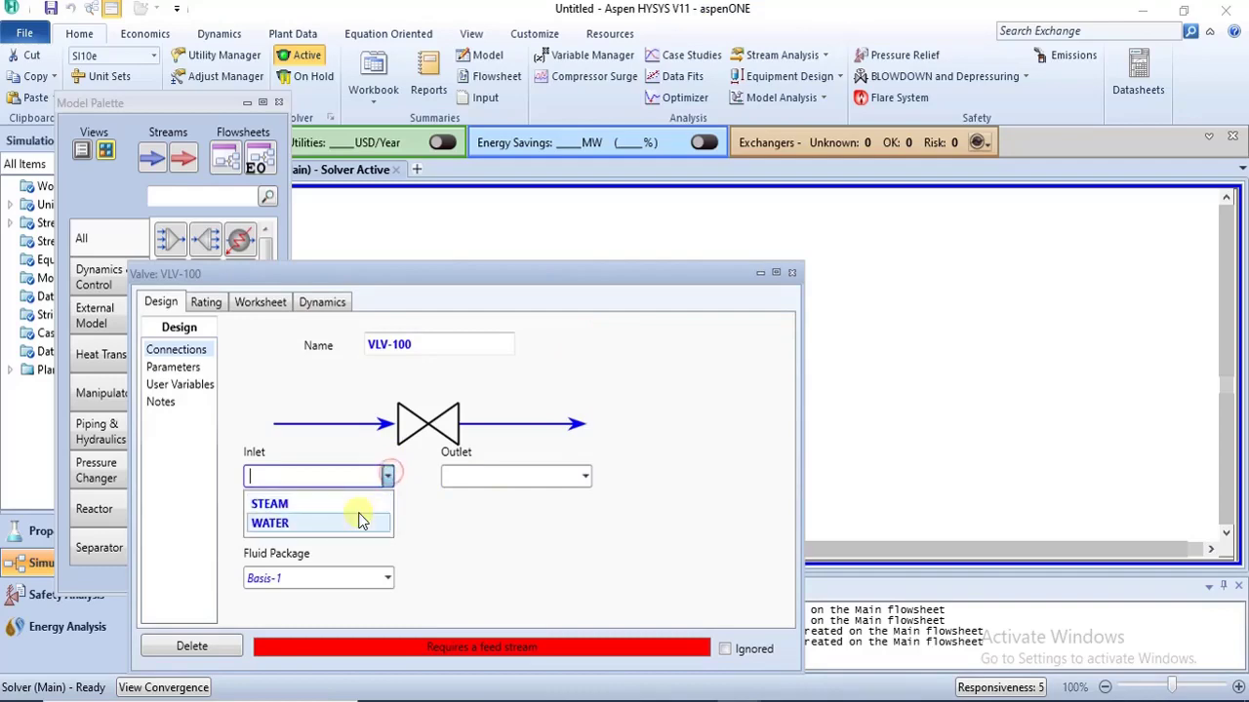
{"action": "left_click", "coordinate": [357, 524]}
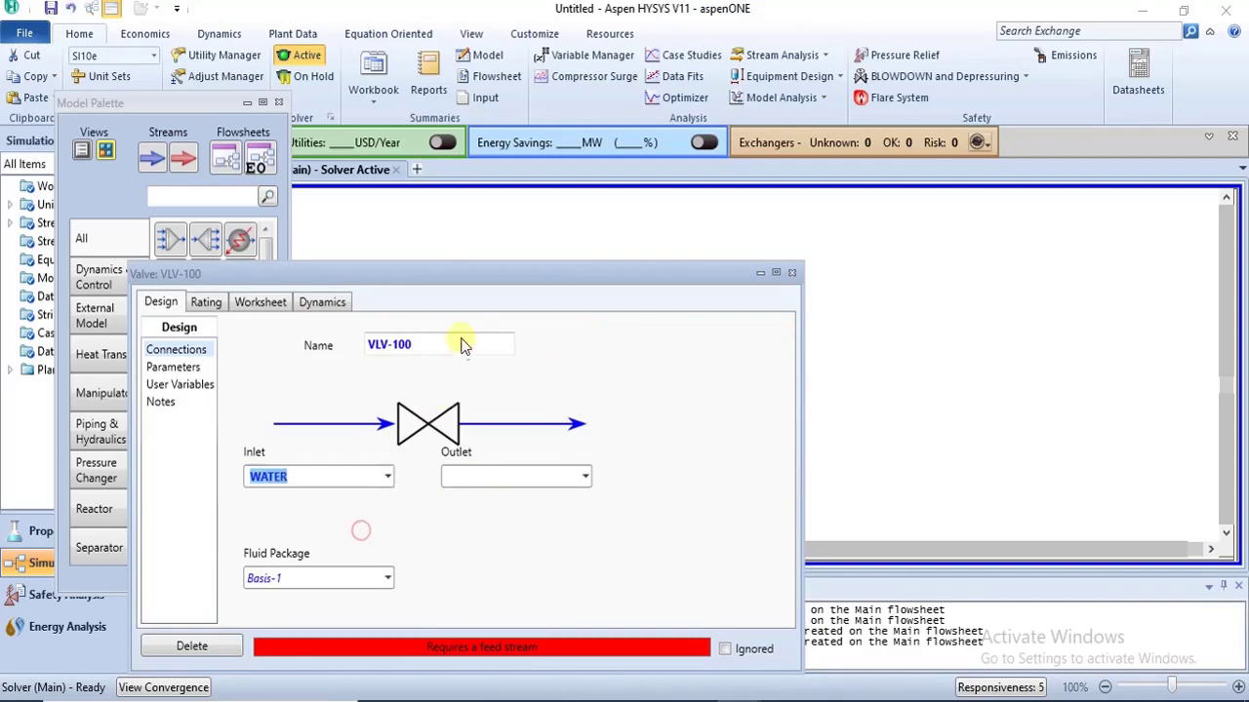
{"action": "left_click_drag", "start_coordinate": [469, 279], "coordinate": [564, 178]}
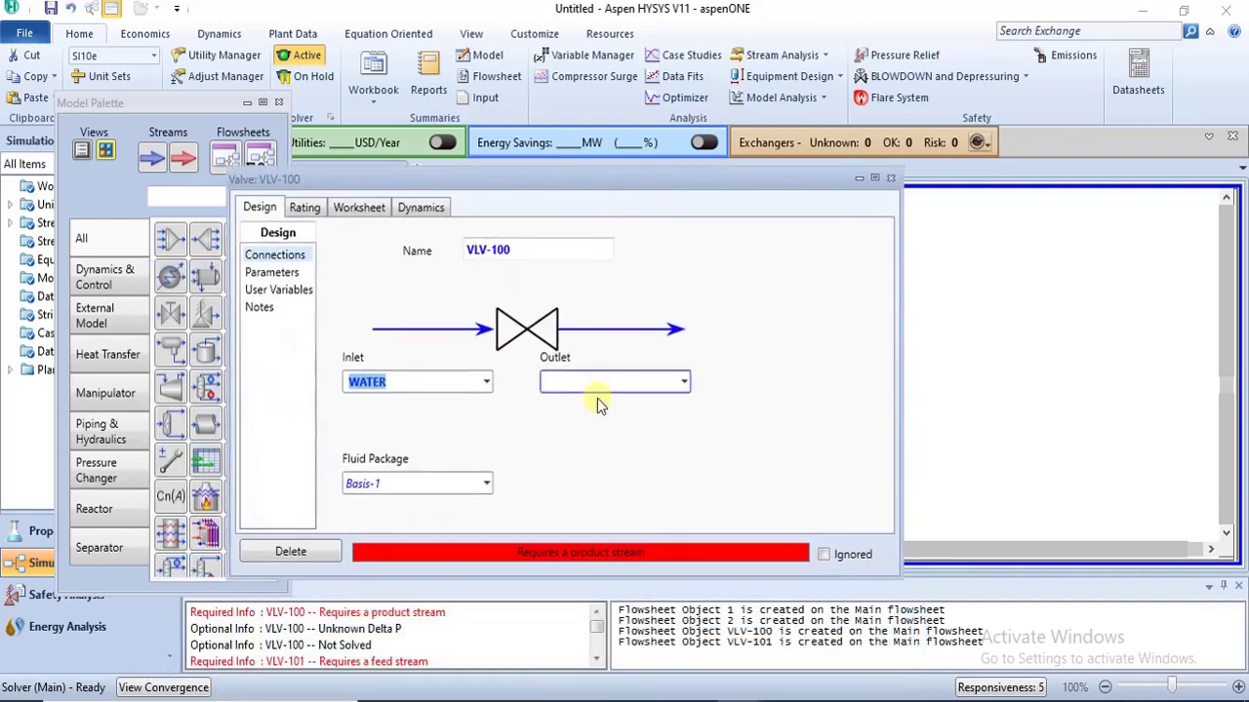
{"action": "left_click", "coordinate": [597, 385]}
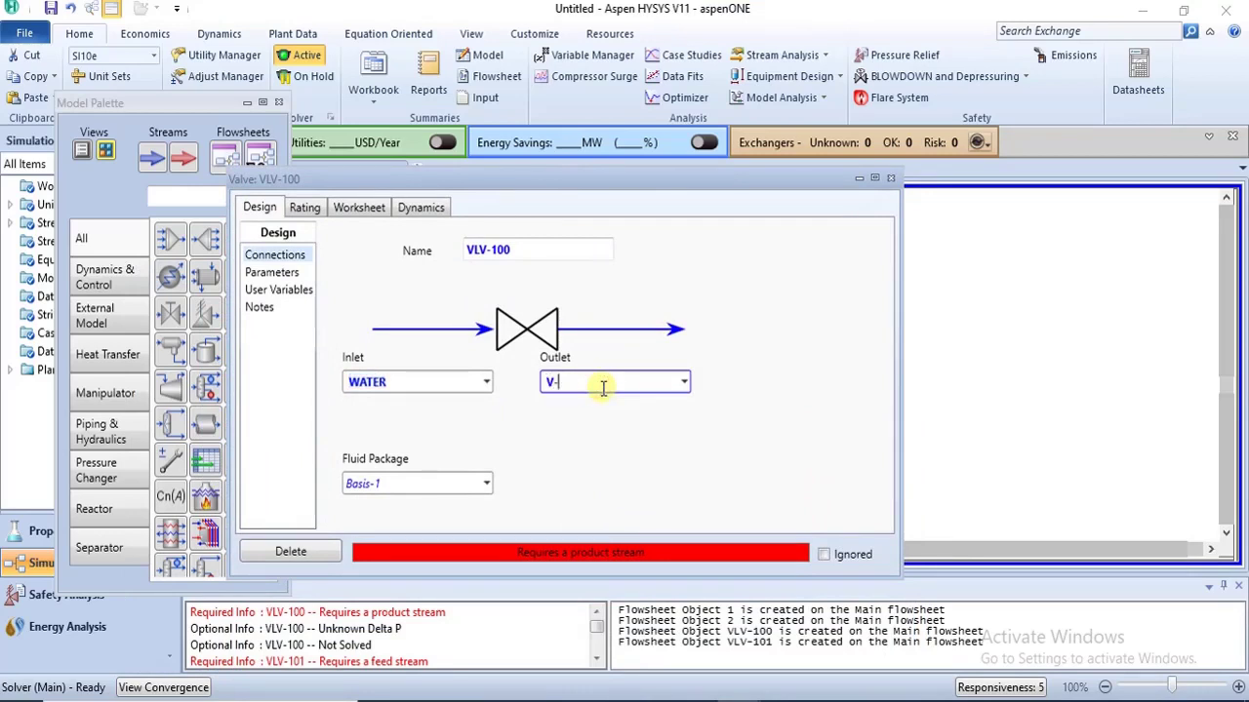
{"action": "type", "text": "V-OUT"}
{"action": "key", "text": "Return"}
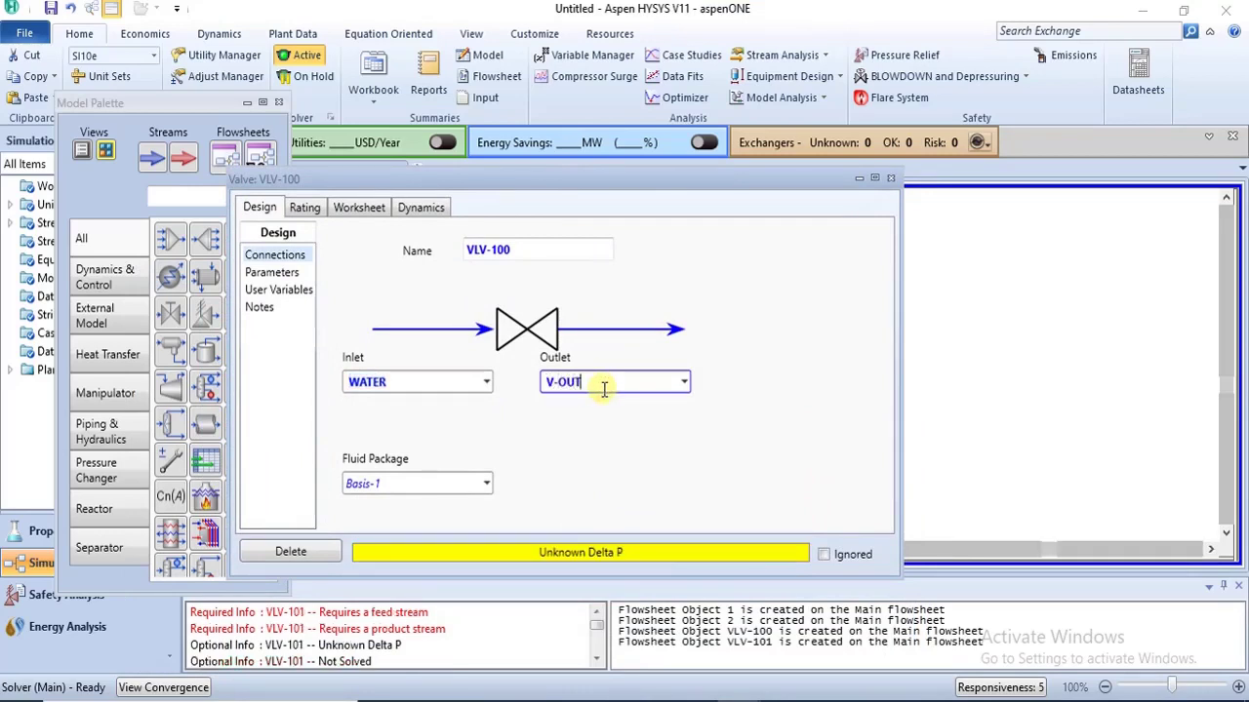
{"action": "left_click", "coordinate": [891, 180]}
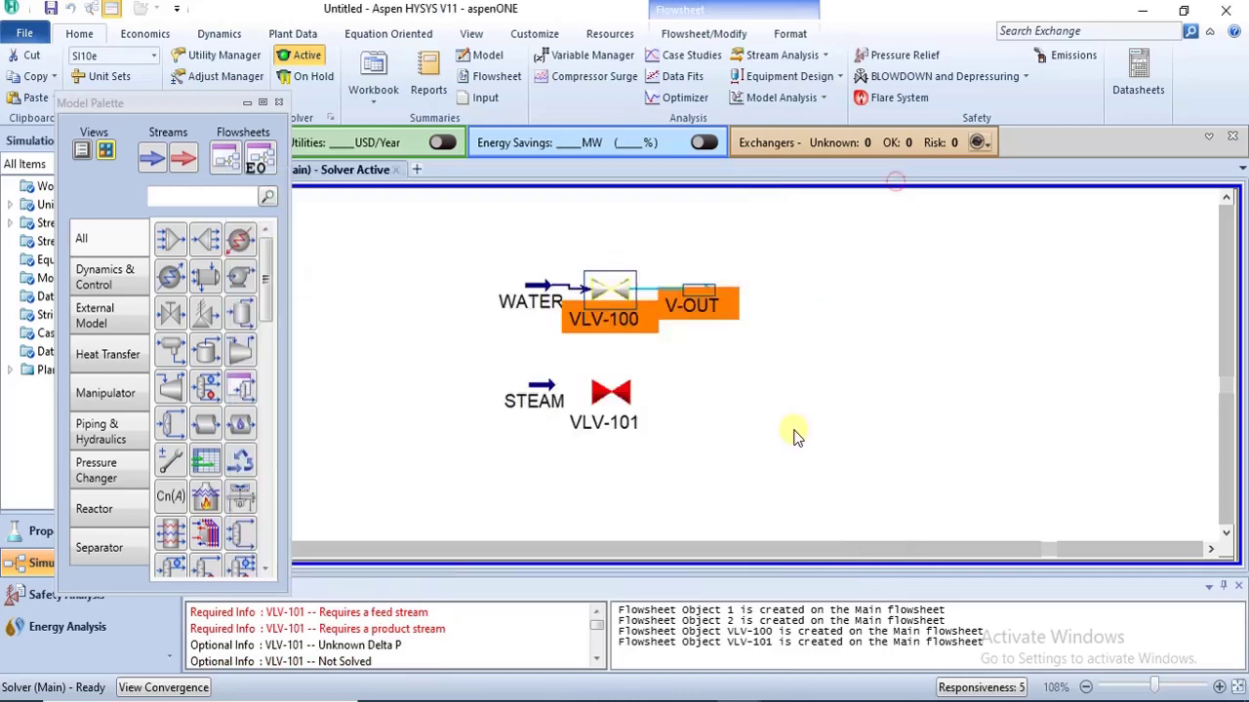
Align valve VLV-100 with the WATER stream and nudge VLV-101 into place beside the STEAM stream.
{"action": "left_click_drag", "start_coordinate": [622, 303], "coordinate": [625, 302]}
{"action": "left_click", "coordinate": [686, 346]}
{"action": "left_click", "coordinate": [639, 391]}
{"action": "left_click_drag", "start_coordinate": [641, 391], "coordinate": [641, 384]}
{"action": "left_click", "coordinate": [706, 387]}
Connect valve VLV-101 with STEAM as its inlet and a new outlet stream named V1-OUT.
{"action": "left_click", "coordinate": [645, 389]}
{"action": "double_click", "coordinate": [646, 388]}
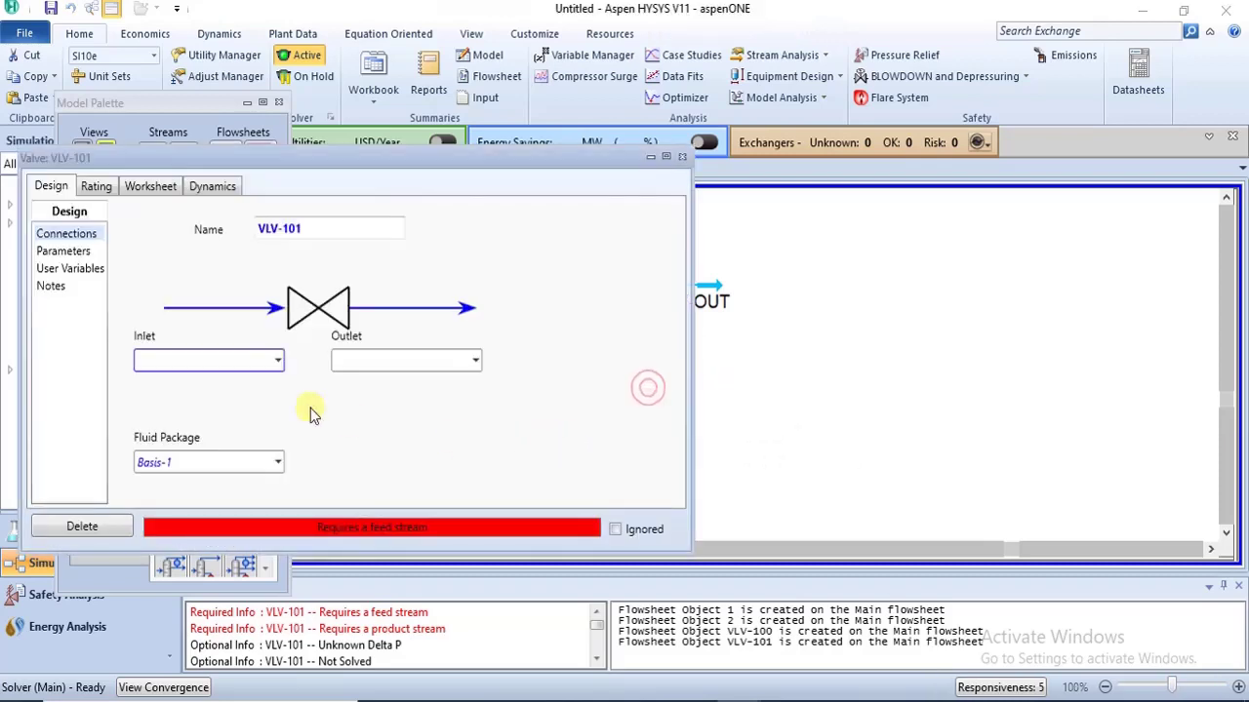
{"action": "left_click", "coordinate": [277, 360]}
{"action": "left_click", "coordinate": [202, 388]}
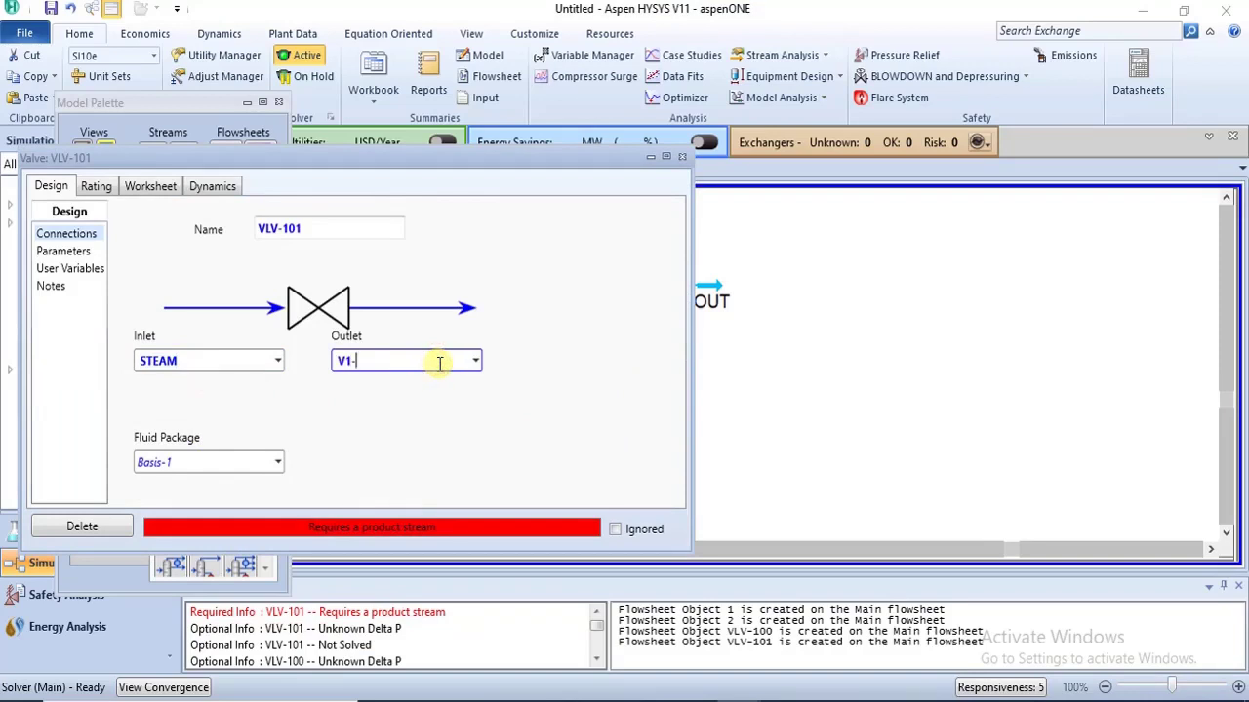
{"action": "key", "text": "Return"}
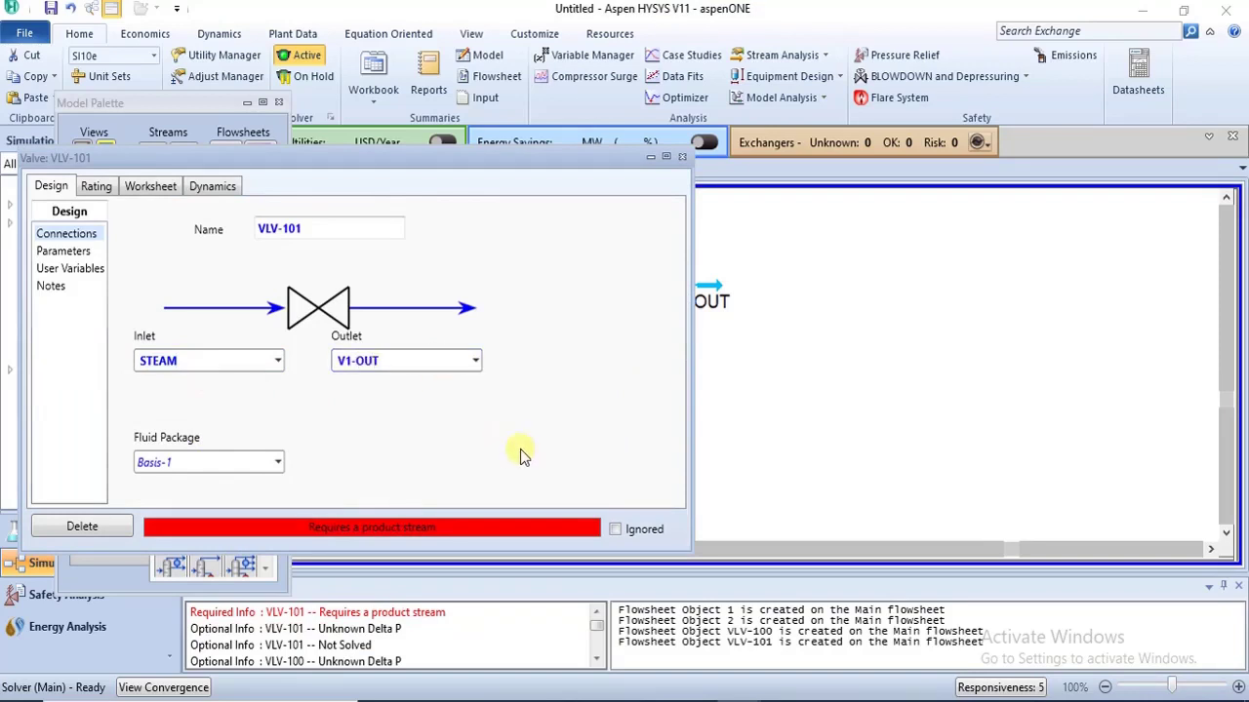
{"action": "left_click", "coordinate": [682, 156]}
Straighten the lower line by aligning valve VLV-101 and the V1-OUT stream with the STEAM stream.
{"action": "left_click", "coordinate": [914, 429]}
{"action": "left_click_drag", "start_coordinate": [597, 385], "coordinate": [604, 392]}
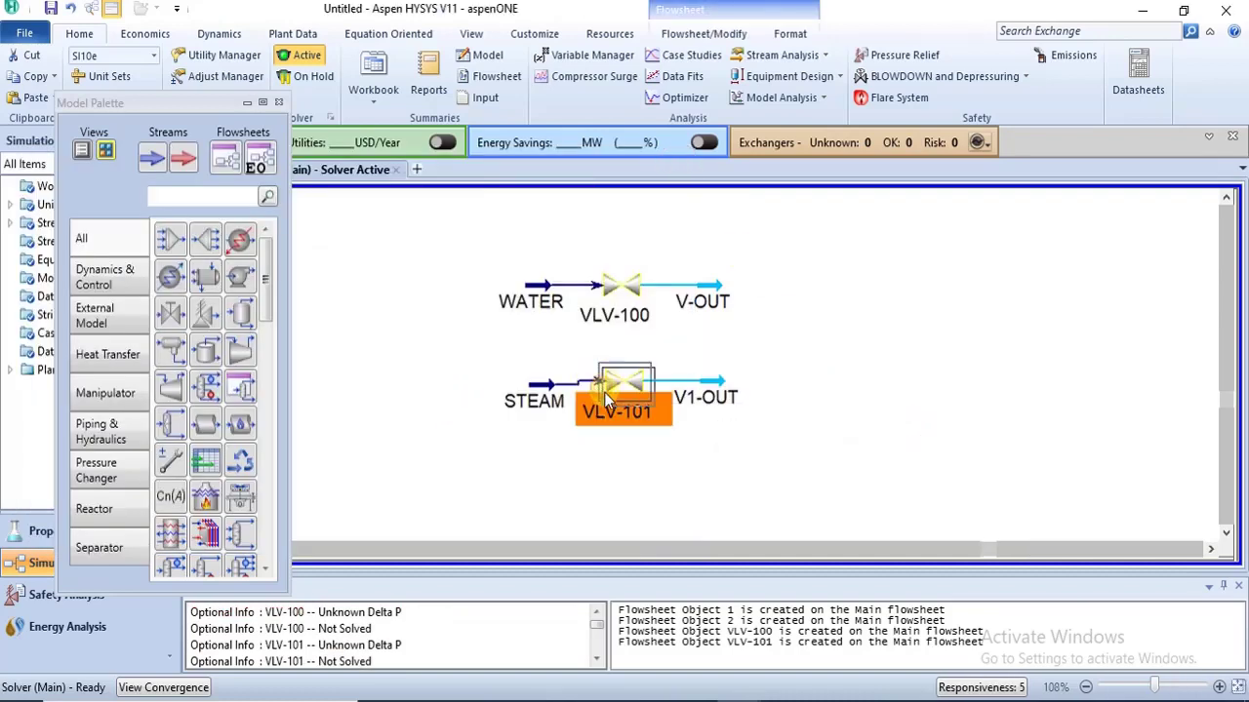
{"action": "left_click", "coordinate": [727, 401]}
{"action": "left_click_drag", "start_coordinate": [731, 402], "coordinate": [735, 402]}
{"action": "left_click", "coordinate": [766, 382]}
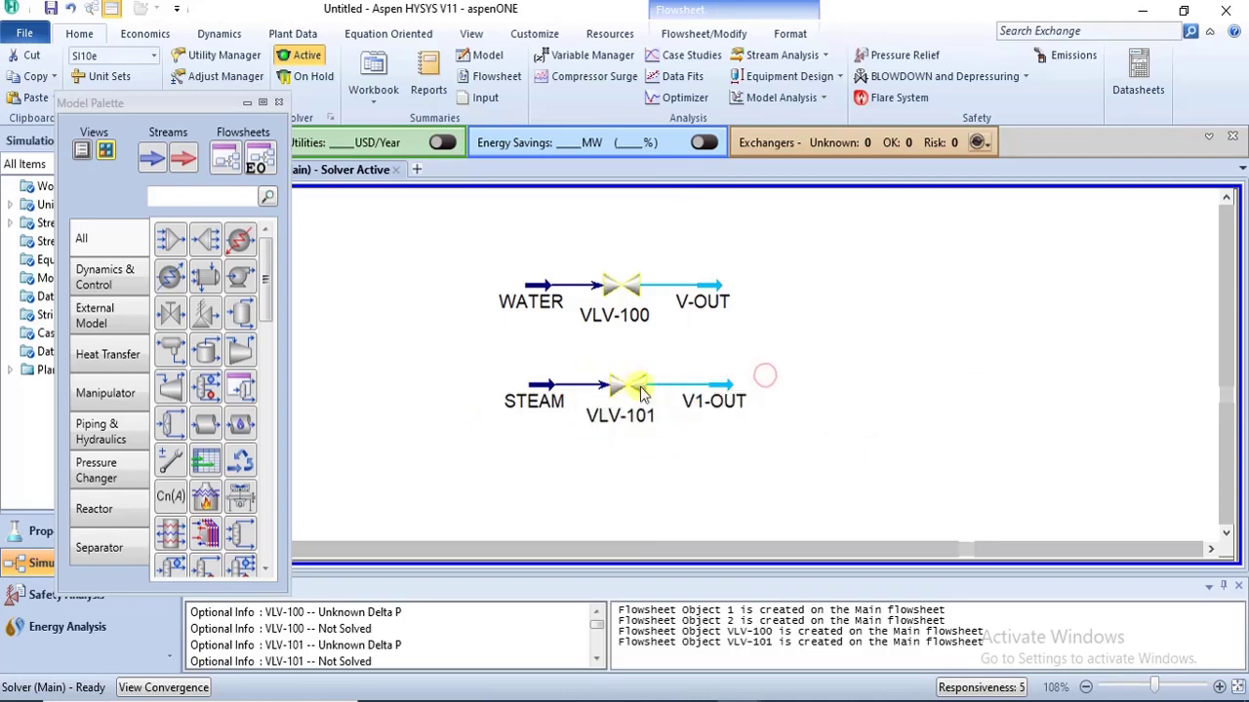
Set the pressure drop (Delta P) of valve VLV-100 to 10 kPa.
{"action": "double_click", "coordinate": [614, 293]}
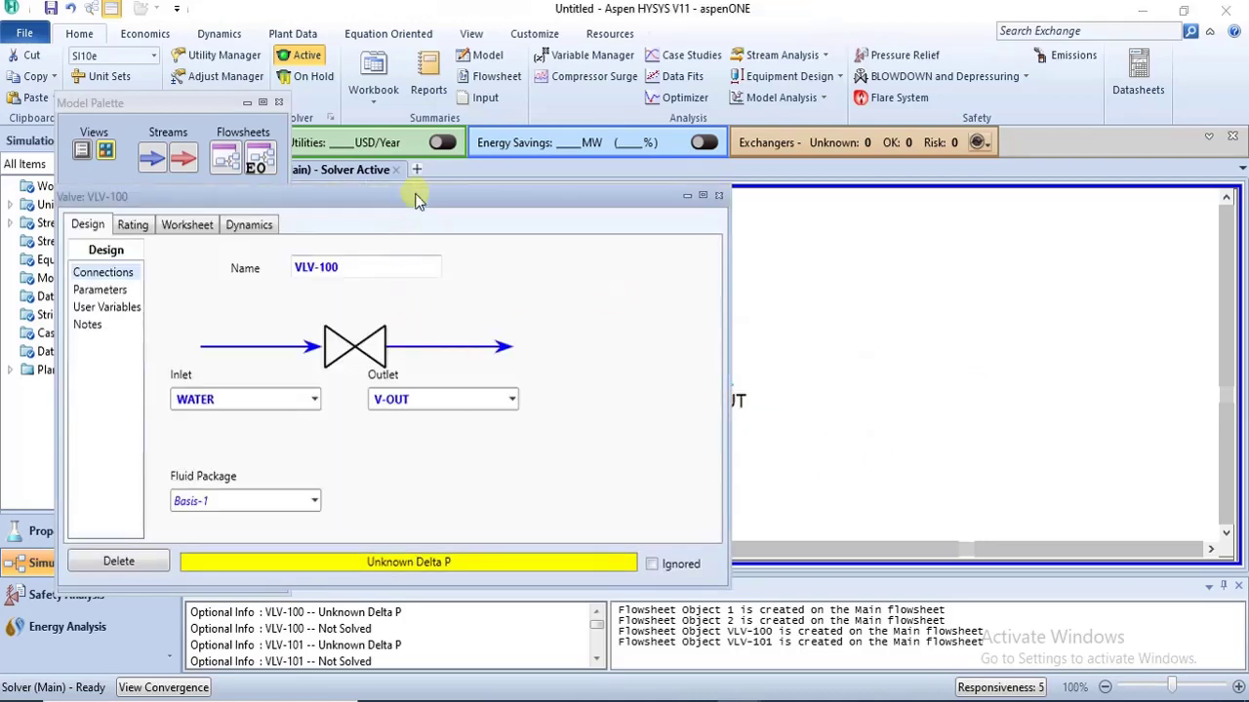
{"action": "left_click_drag", "start_coordinate": [395, 197], "coordinate": [503, 133]}
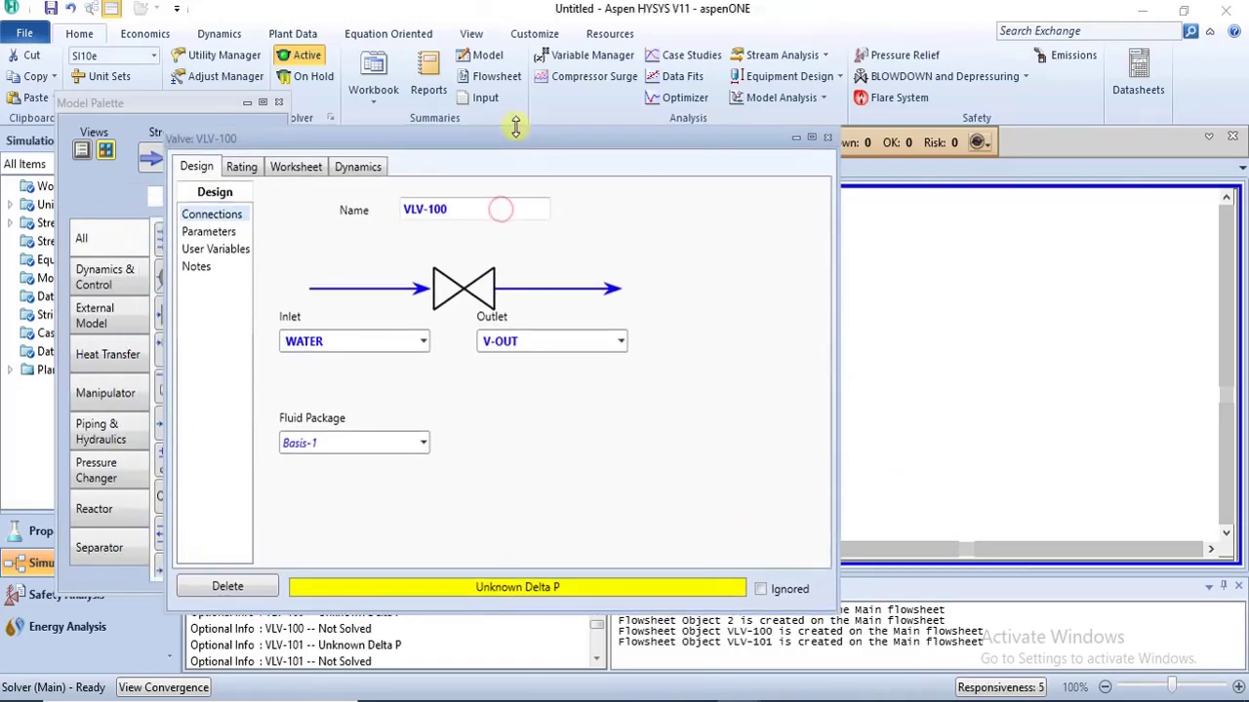
{"action": "left_click", "coordinate": [222, 234]}
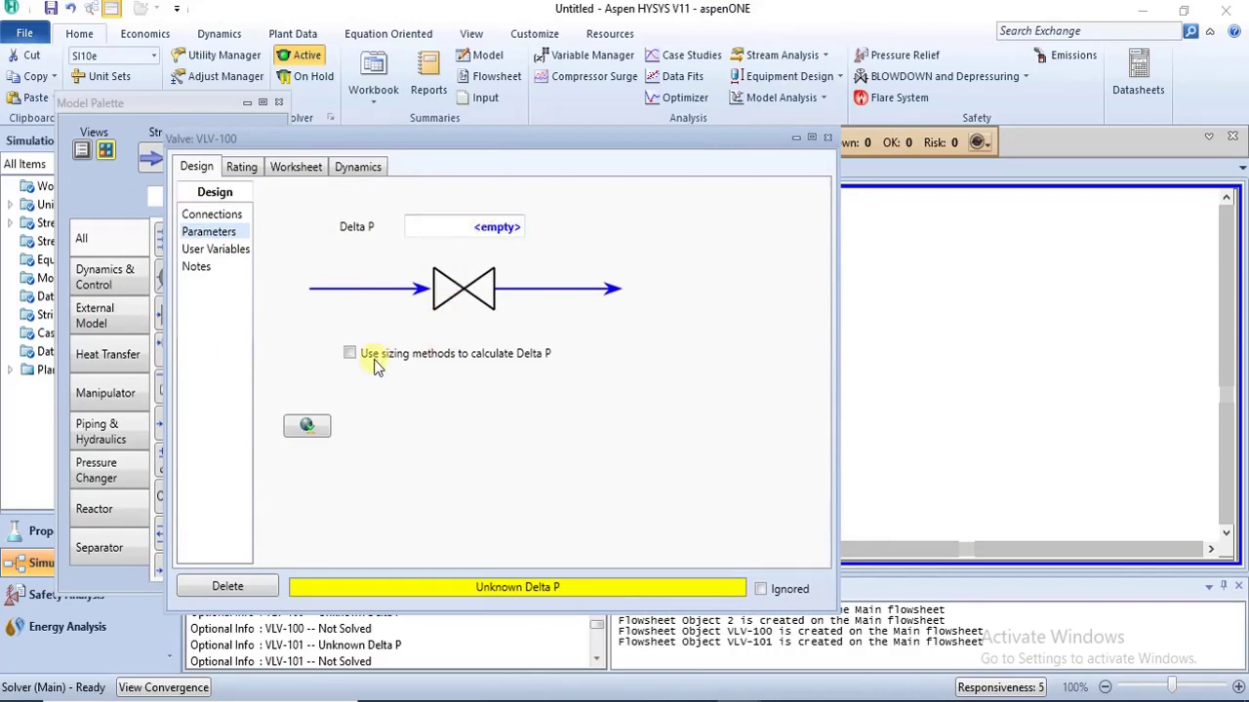
{"action": "left_click", "coordinate": [485, 230]}
{"action": "type", "text": "1"}
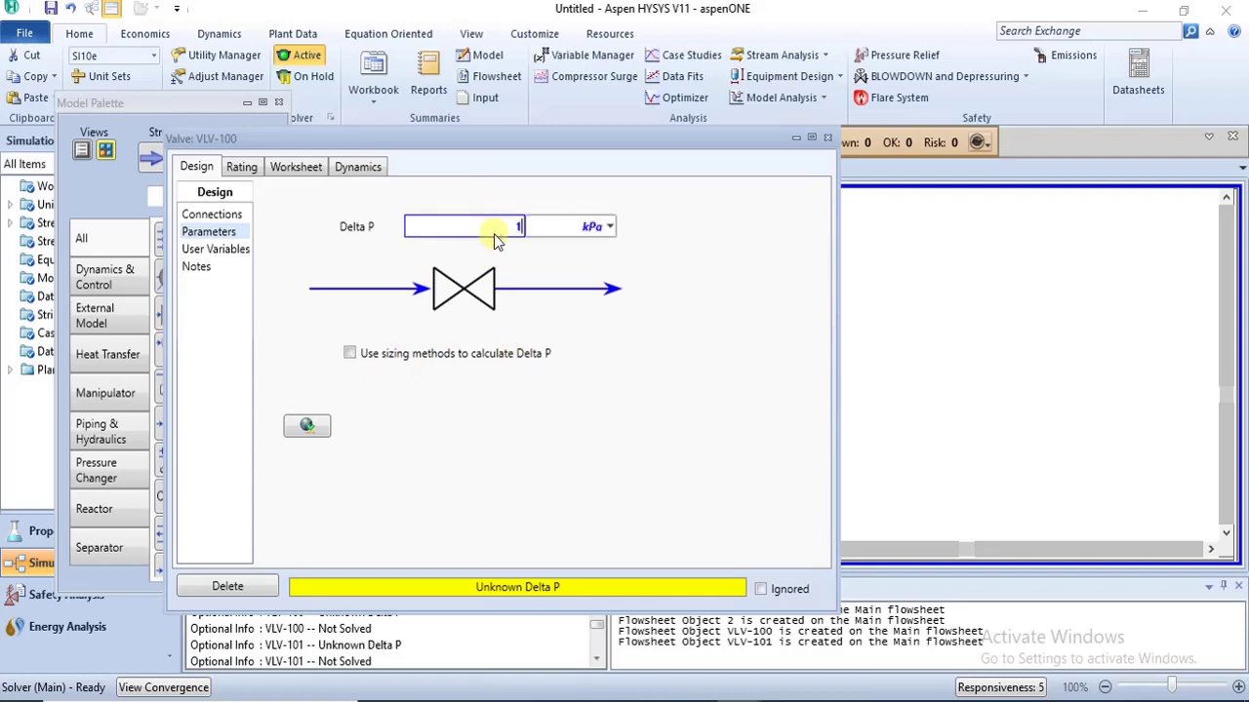
{"action": "type", "text": "0"}
{"action": "key", "text": "Return"}
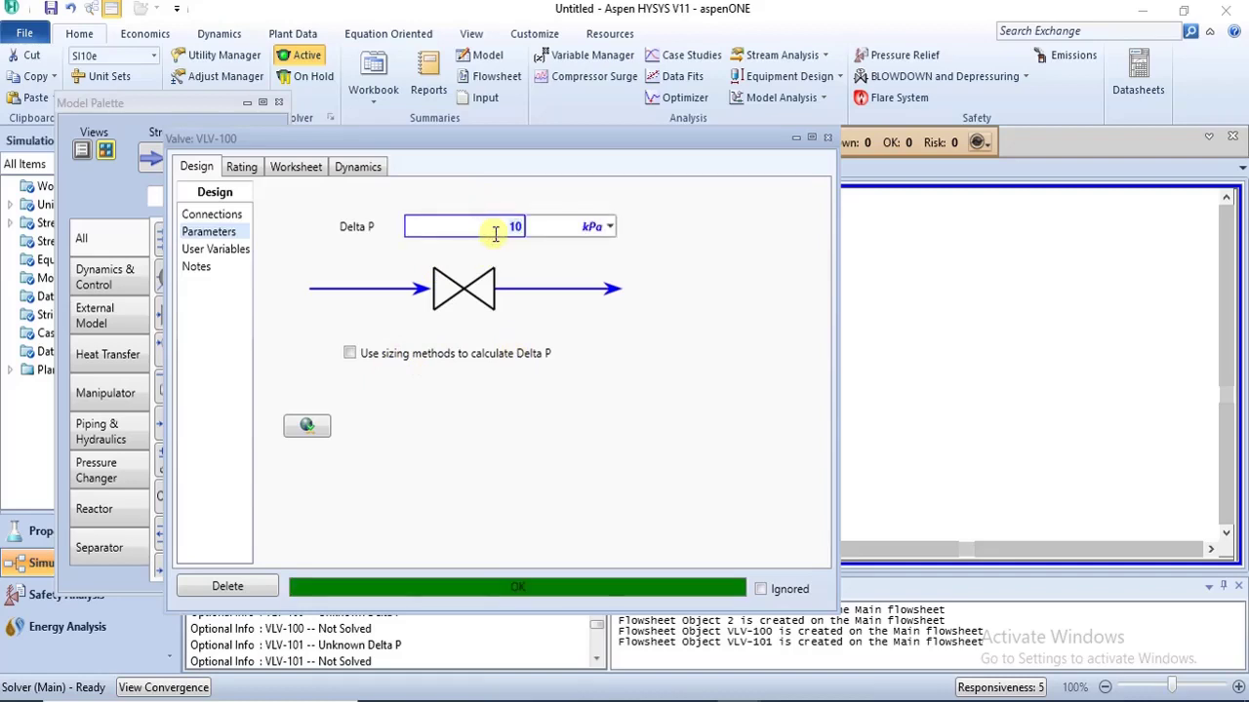
{"action": "left_click", "coordinate": [826, 139]}
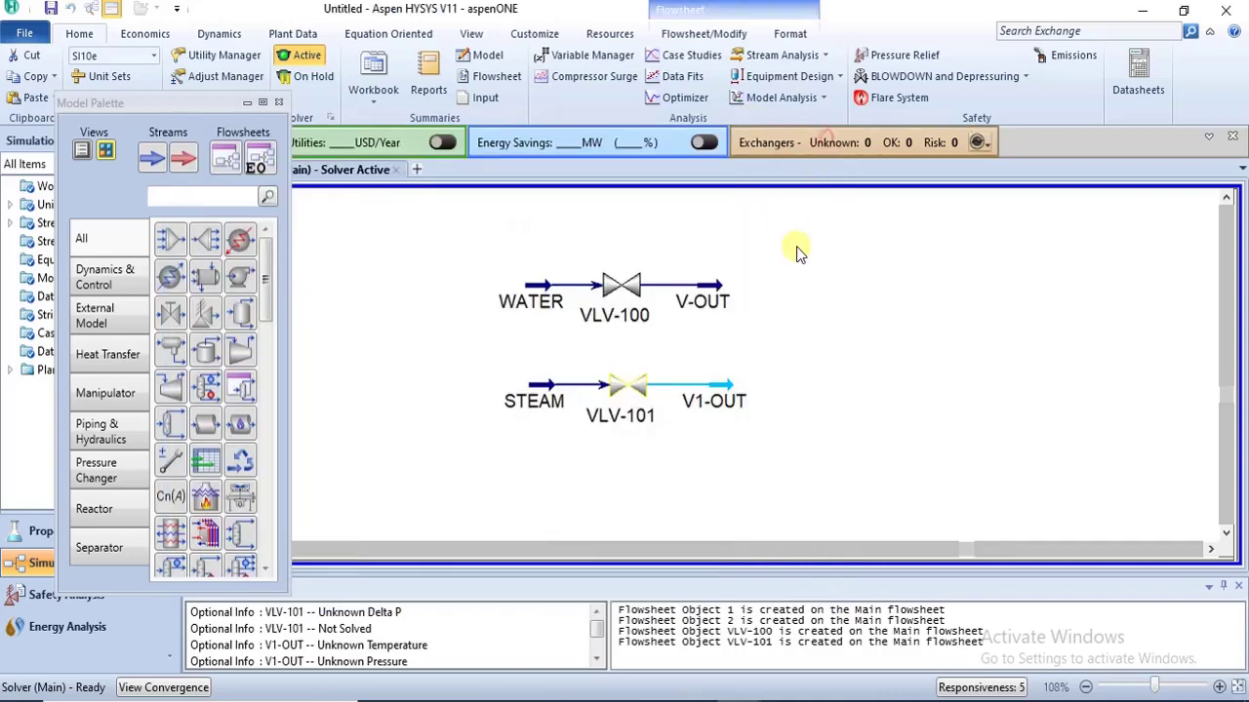
Set the pressure drop (Delta P) of valve VLV-101 to 10 kPa.
{"action": "double_click", "coordinate": [618, 406]}
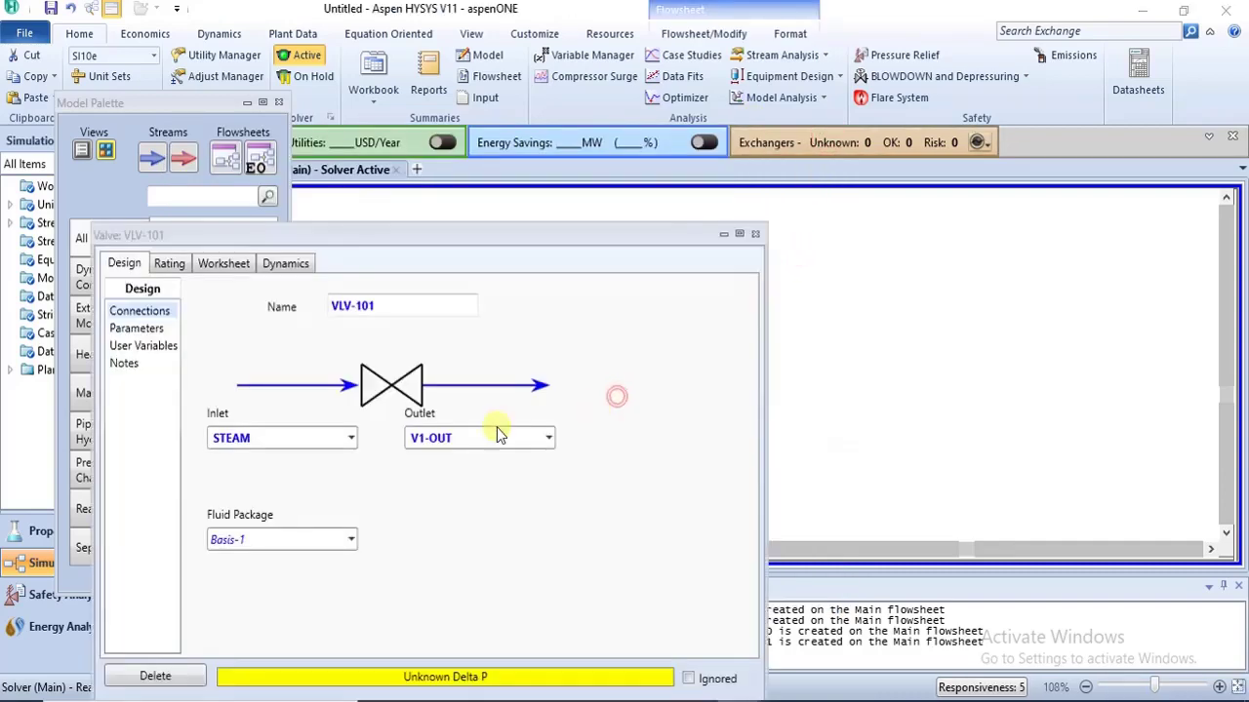
{"action": "left_click", "coordinate": [134, 333]}
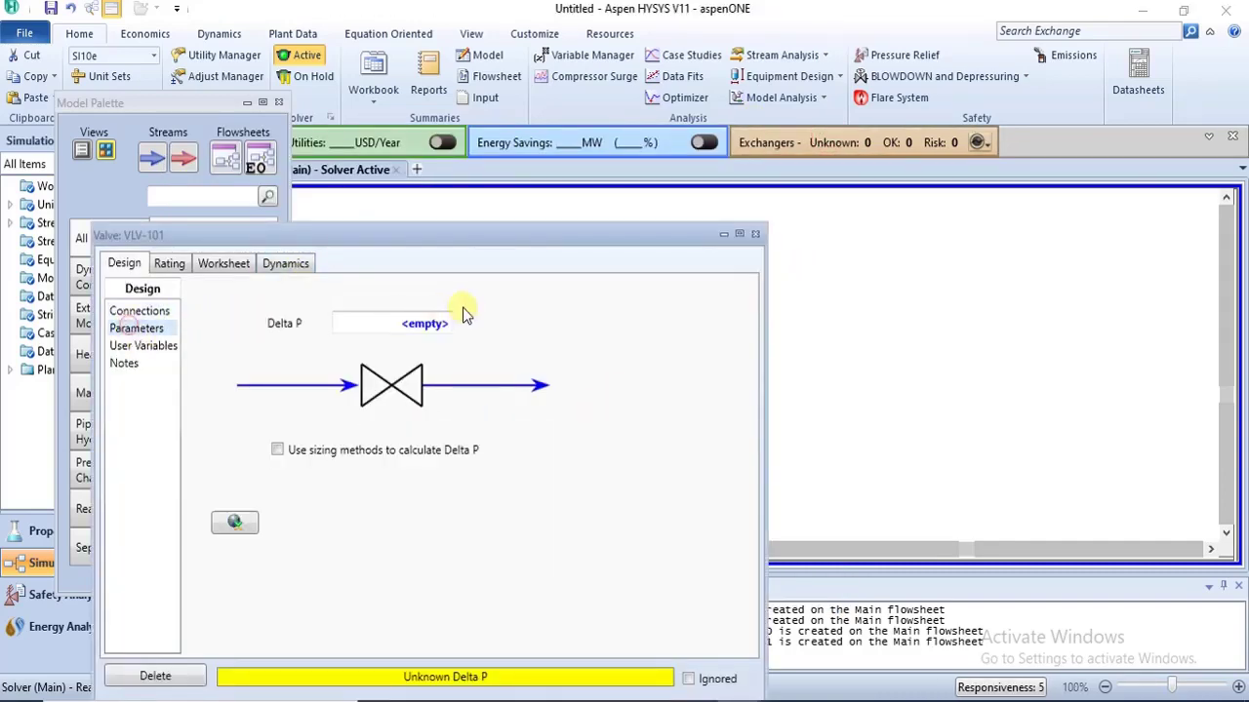
{"action": "left_click", "coordinate": [444, 322]}
{"action": "left_click", "coordinate": [444, 326]}
{"action": "type", "text": "10"}
{"action": "key", "text": "Return"}
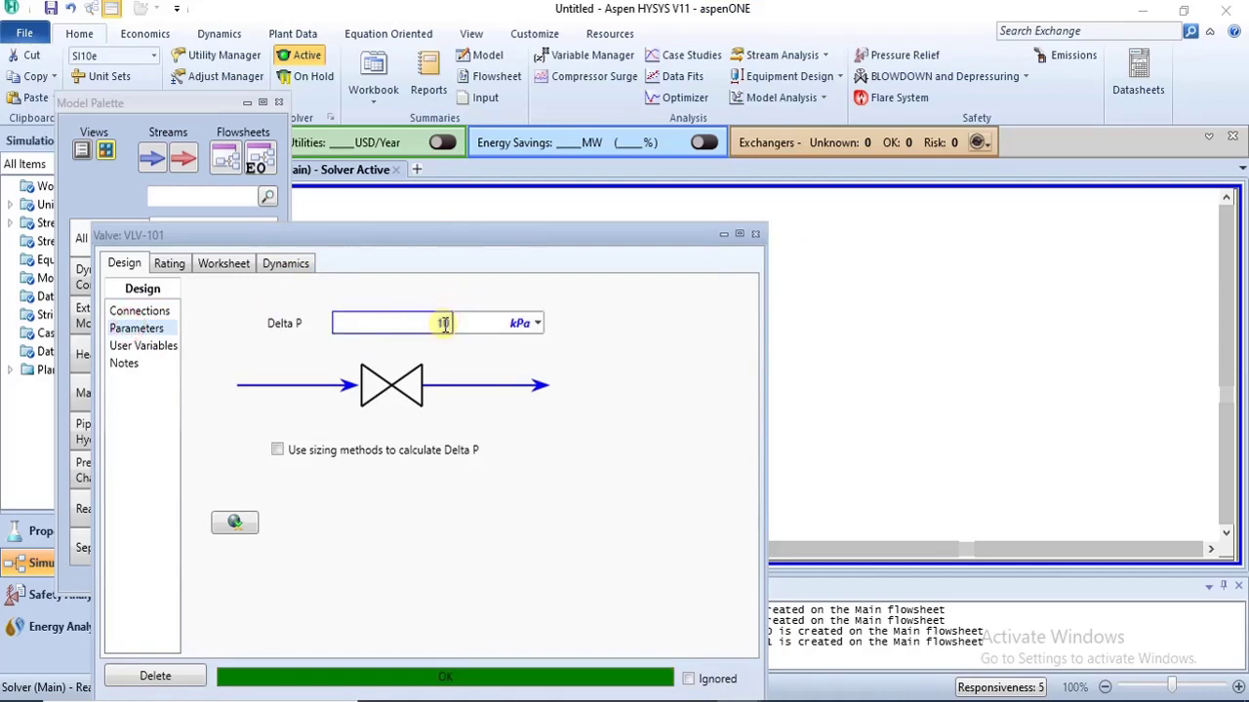
{"action": "left_click", "coordinate": [755, 234]}
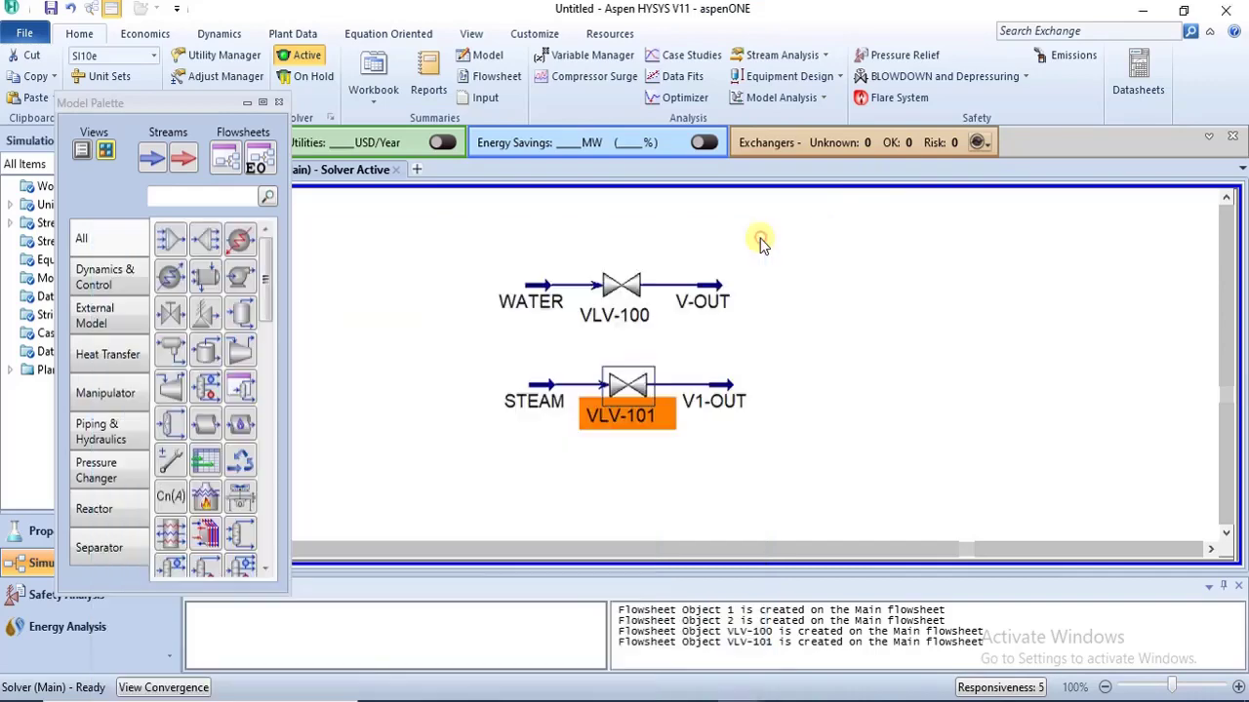
{"action": "left_click", "coordinate": [886, 417]}
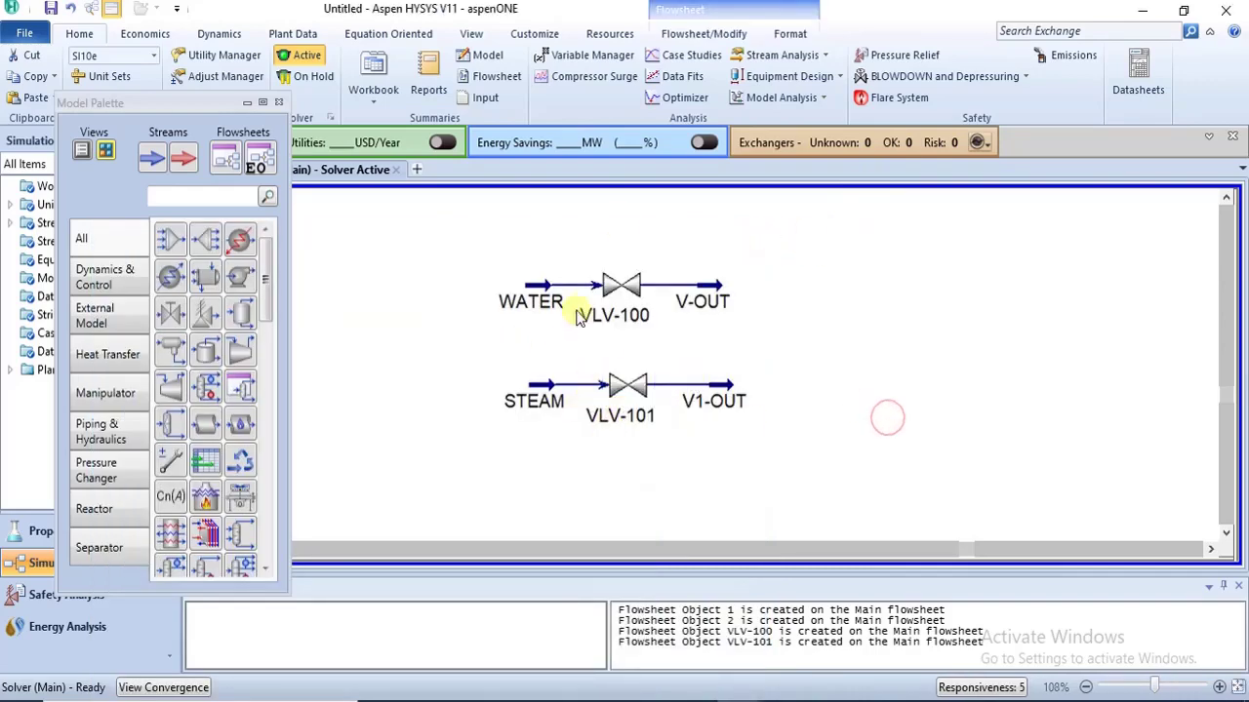
Open the property windows of valves VLV-100 and VLV-101 side by side for comparison.
{"action": "double_click", "coordinate": [617, 289]}
{"action": "left_click_drag", "start_coordinate": [430, 275], "coordinate": [283, 55]}
{"action": "left_click_drag", "start_coordinate": [462, 57], "coordinate": [348, 77]}
{"action": "double_click", "coordinate": [624, 388]}
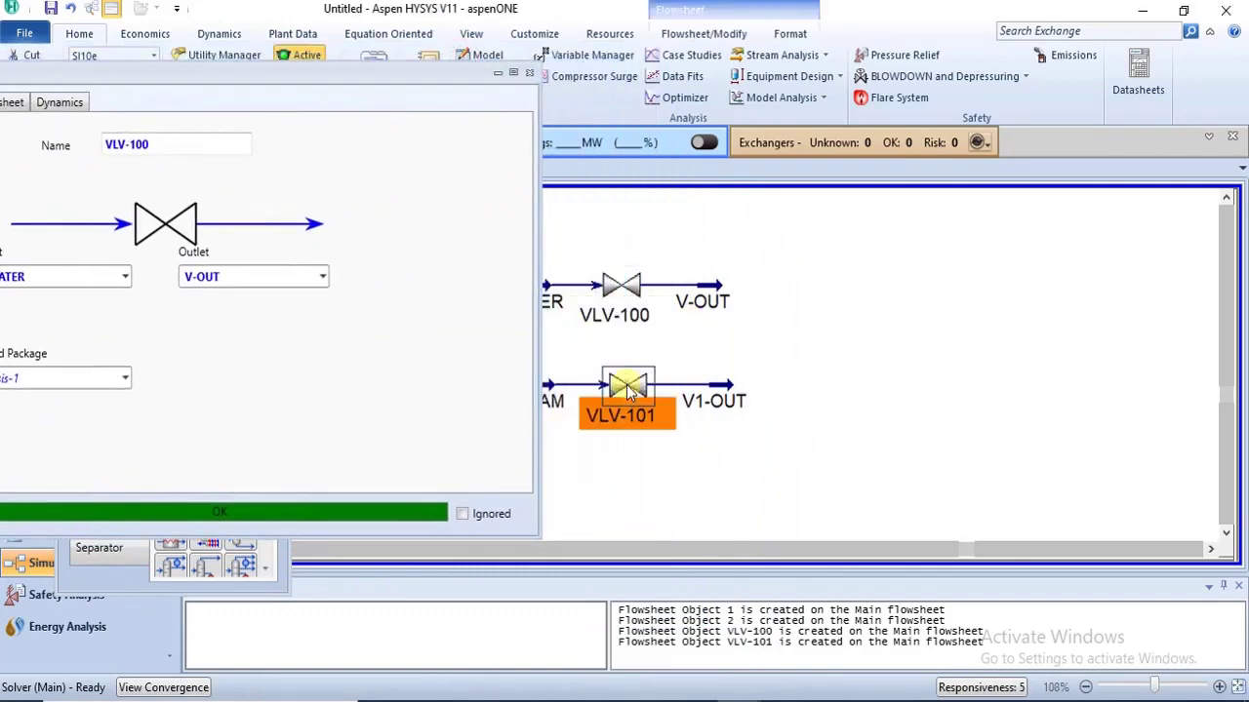
{"action": "left_click_drag", "start_coordinate": [406, 157], "coordinate": [886, 117]}
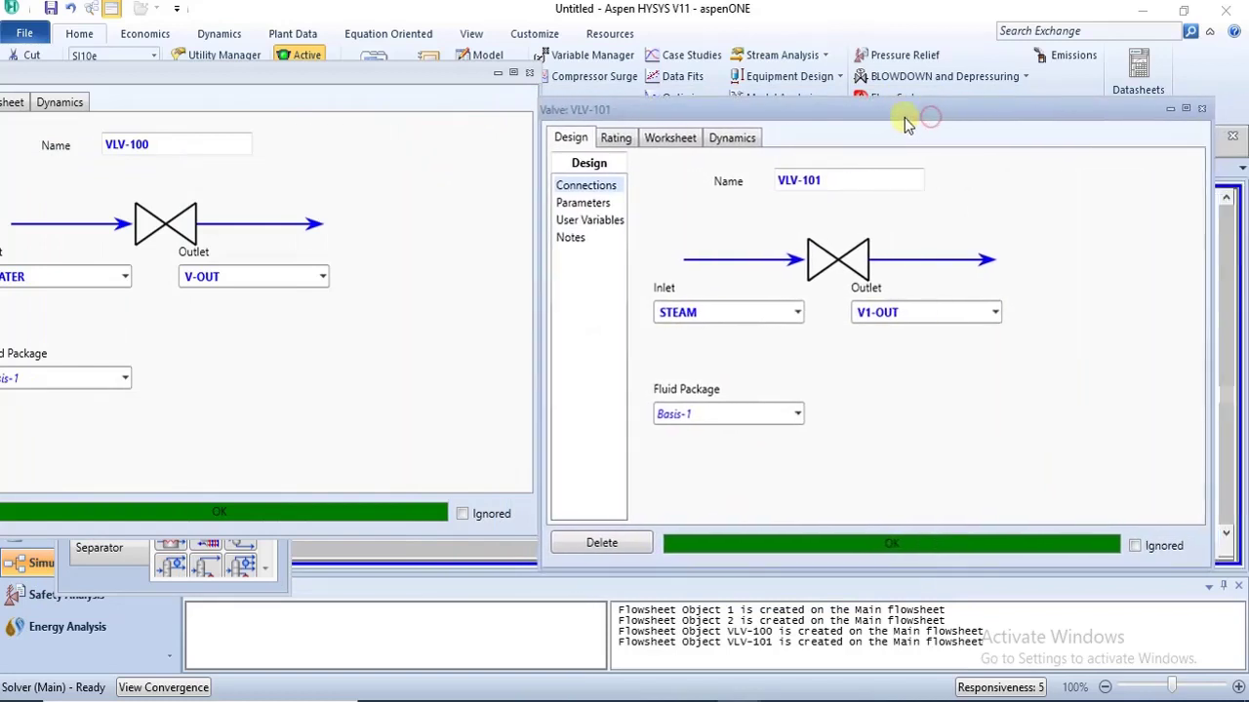
{"action": "left_click_drag", "start_coordinate": [1211, 302], "coordinate": [1083, 301]}
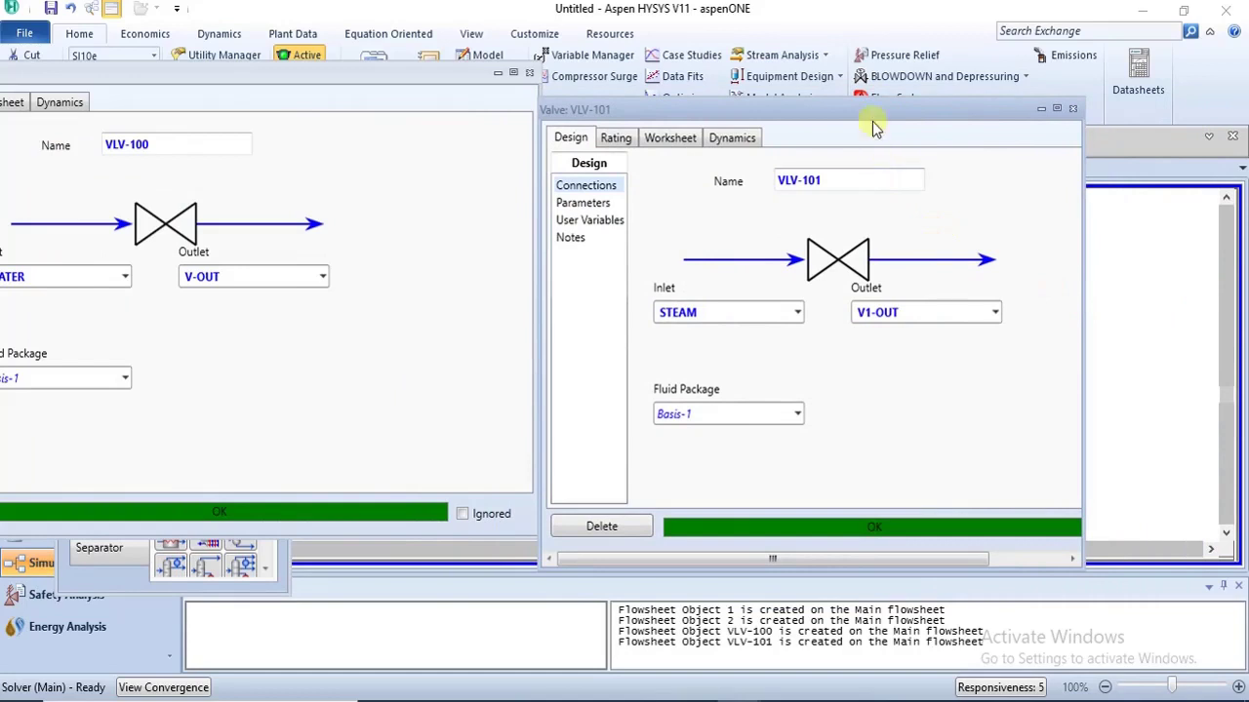
{"action": "left_click_drag", "start_coordinate": [869, 116], "coordinate": [979, 114]}
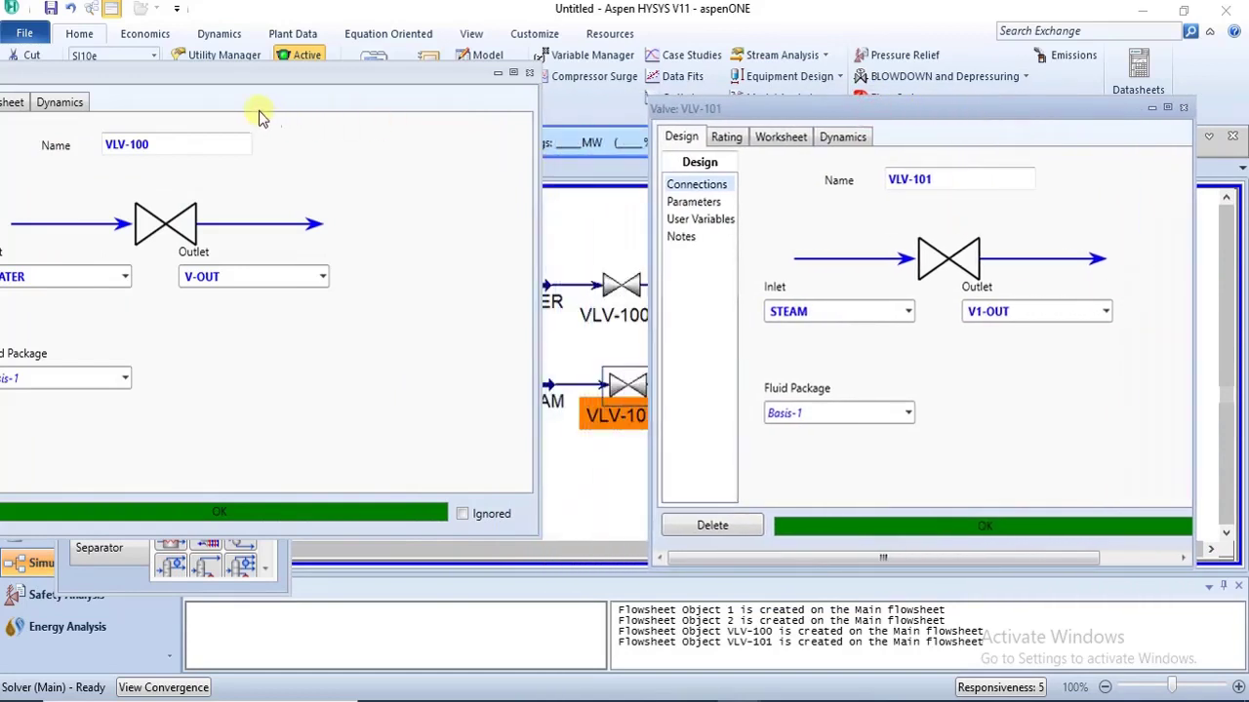
Bring the VLV-100 property window fully into view beside the VLV-101 window, at about the same height.
{"action": "left_click_drag", "start_coordinate": [210, 75], "coordinate": [378, 138]}
{"action": "left_click_drag", "start_coordinate": [704, 347], "coordinate": [595, 339]}
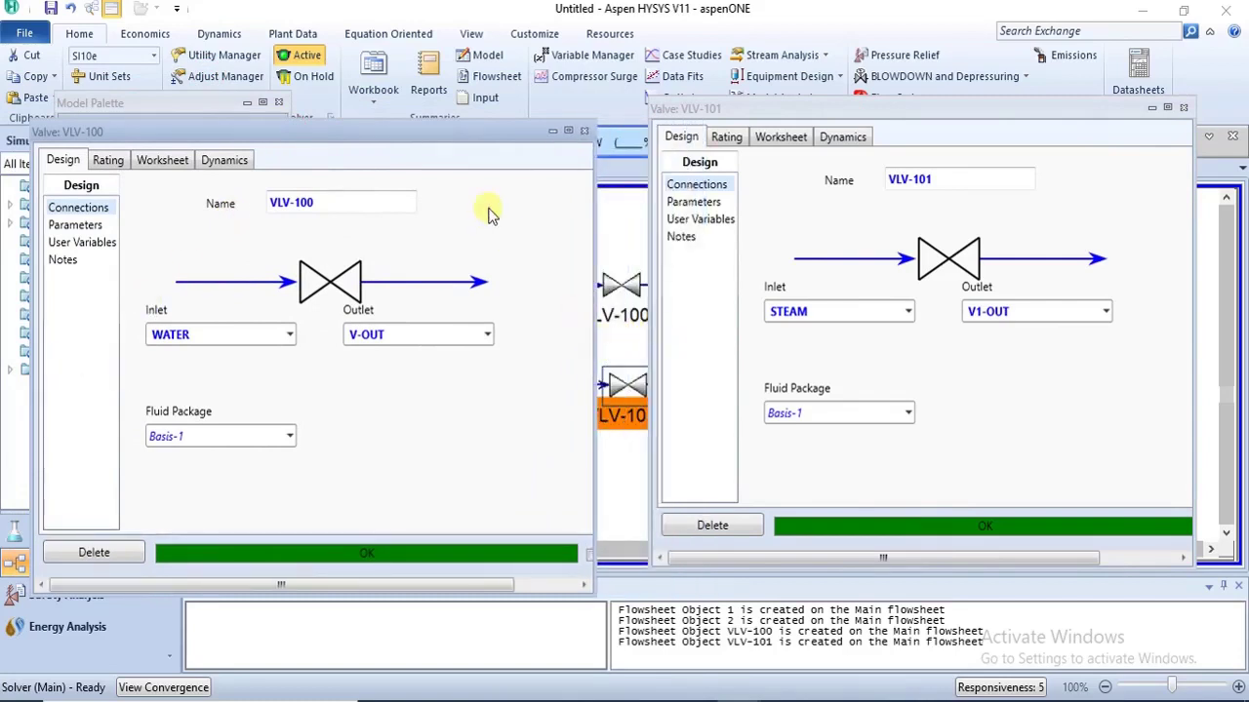
{"action": "left_click_drag", "start_coordinate": [436, 140], "coordinate": [441, 113]}
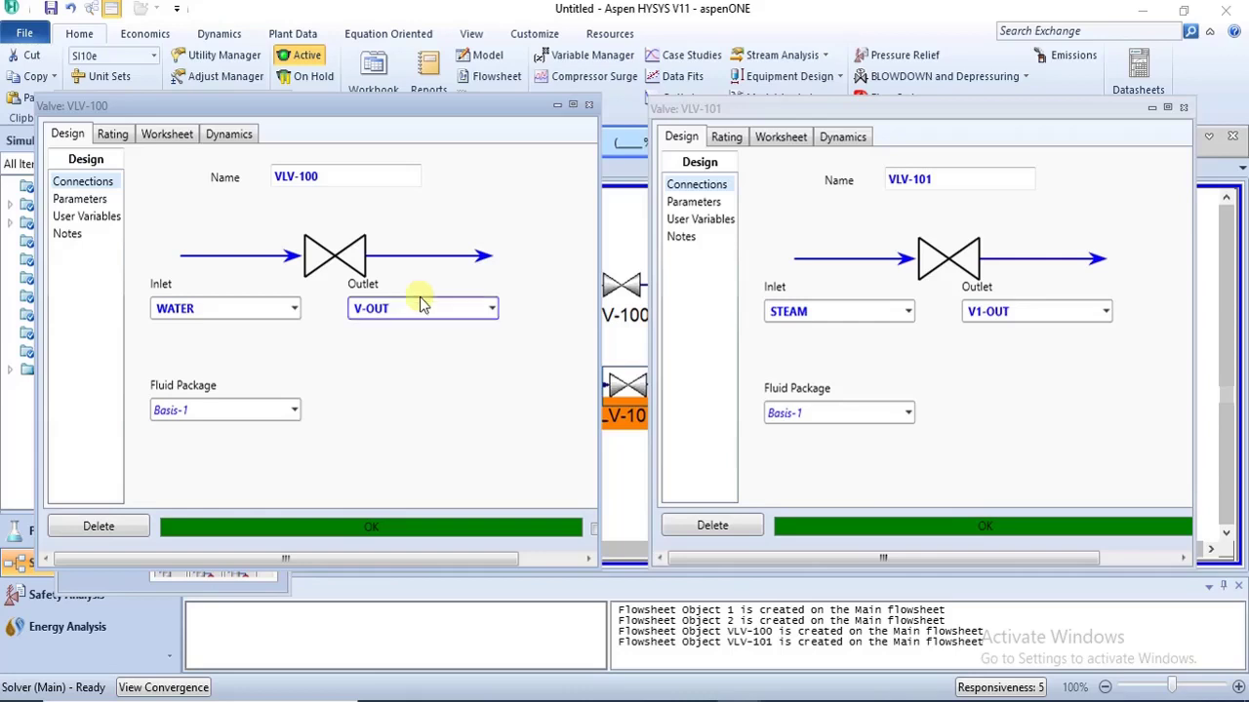
Show the Rating sizing data of both valves, VLV-100 and VLV-101, with their sizing conditions and coefficients in view.
{"action": "left_click", "coordinate": [112, 135]}
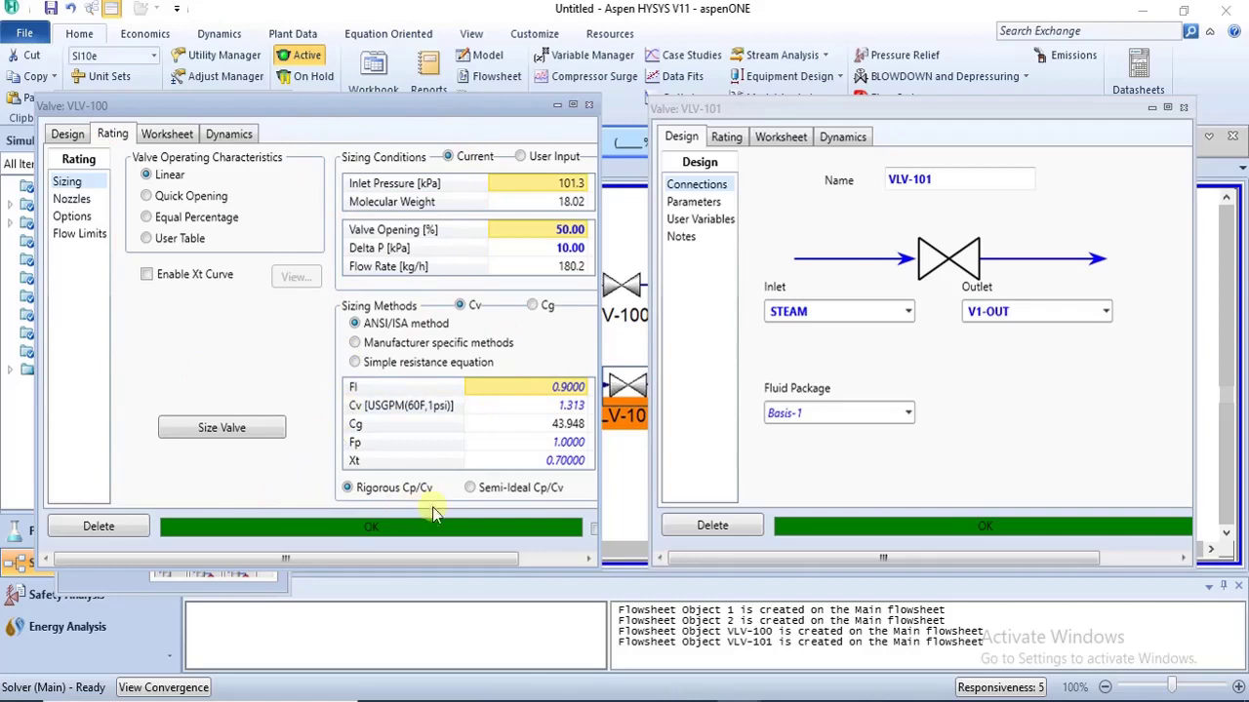
{"action": "mouse_move", "coordinate": [449, 565]}
{"action": "left_mouse_down"}
{"action": "mouse_move", "coordinate": [490, 558]}
{"action": "mouse_move", "coordinate": [444, 560]}
{"action": "left_mouse_up"}
{"action": "left_click", "coordinate": [727, 140]}
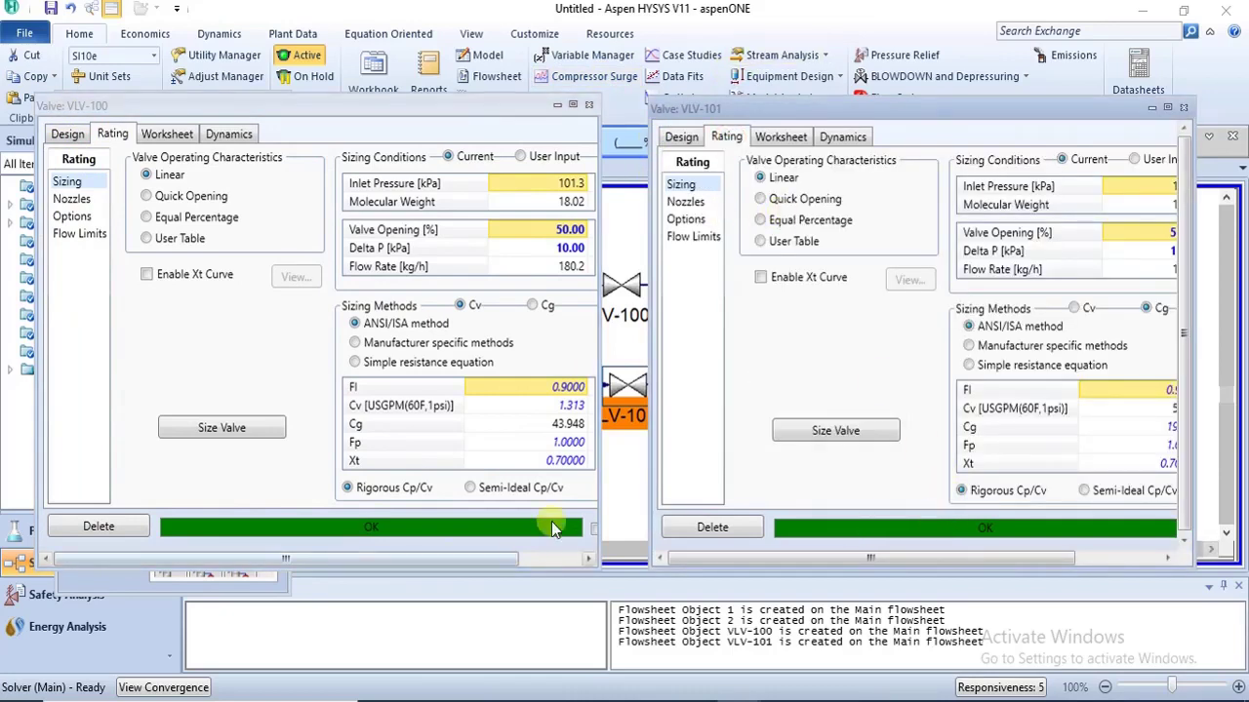
{"action": "left_click", "coordinate": [481, 524]}
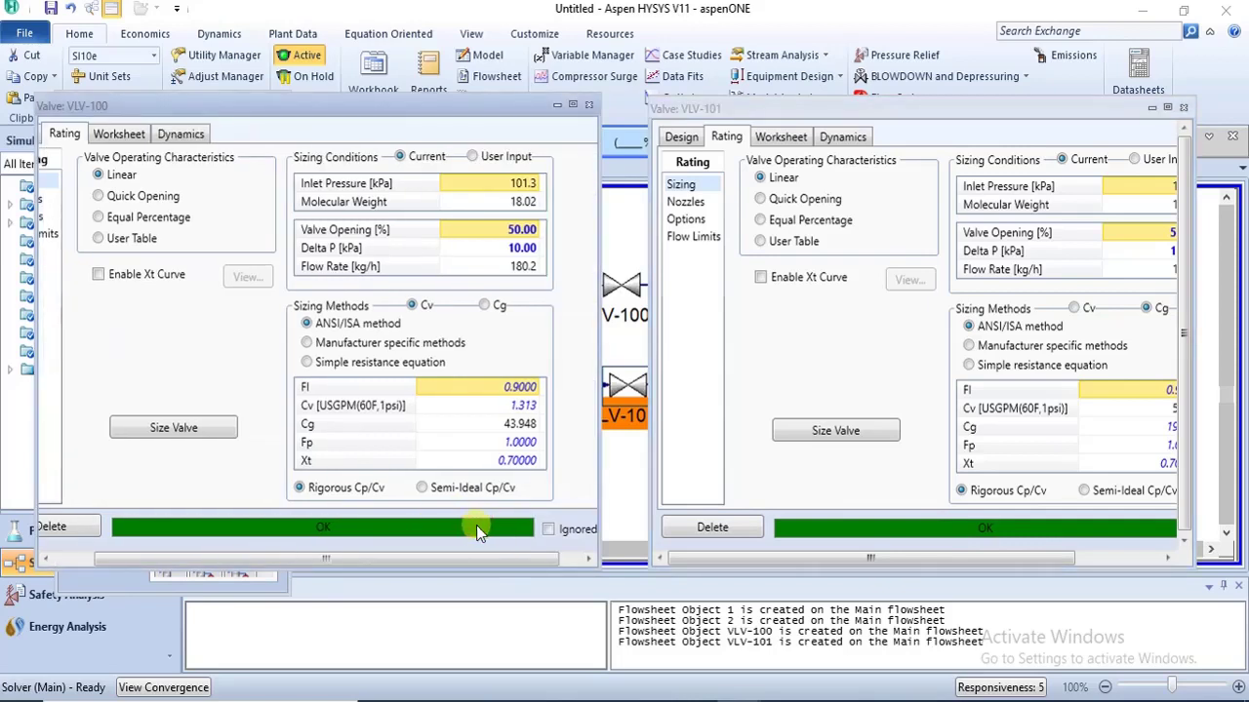
{"action": "left_click", "coordinate": [890, 526]}
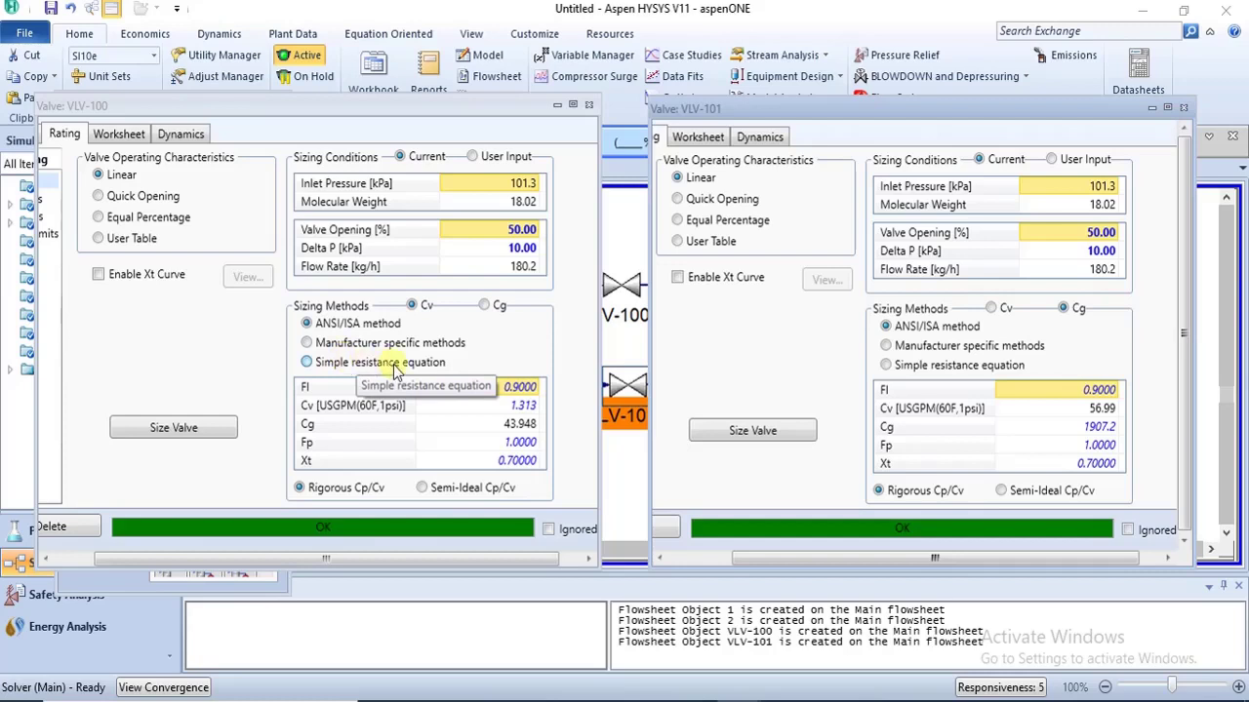
Try the manufacturer specific methods and simple resistance equation for sizing VLV-100, and return it to the ANSI/ISA method.
{"action": "left_click", "coordinate": [308, 344]}
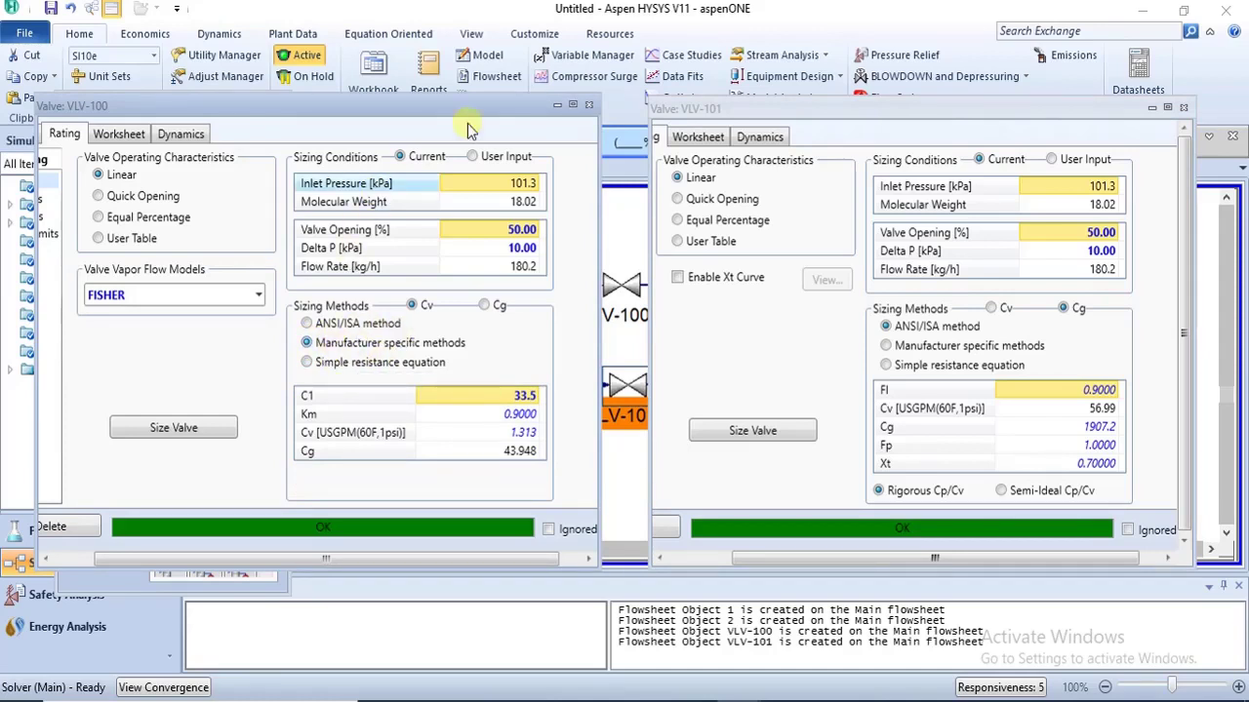
{"action": "left_click", "coordinate": [571, 105]}
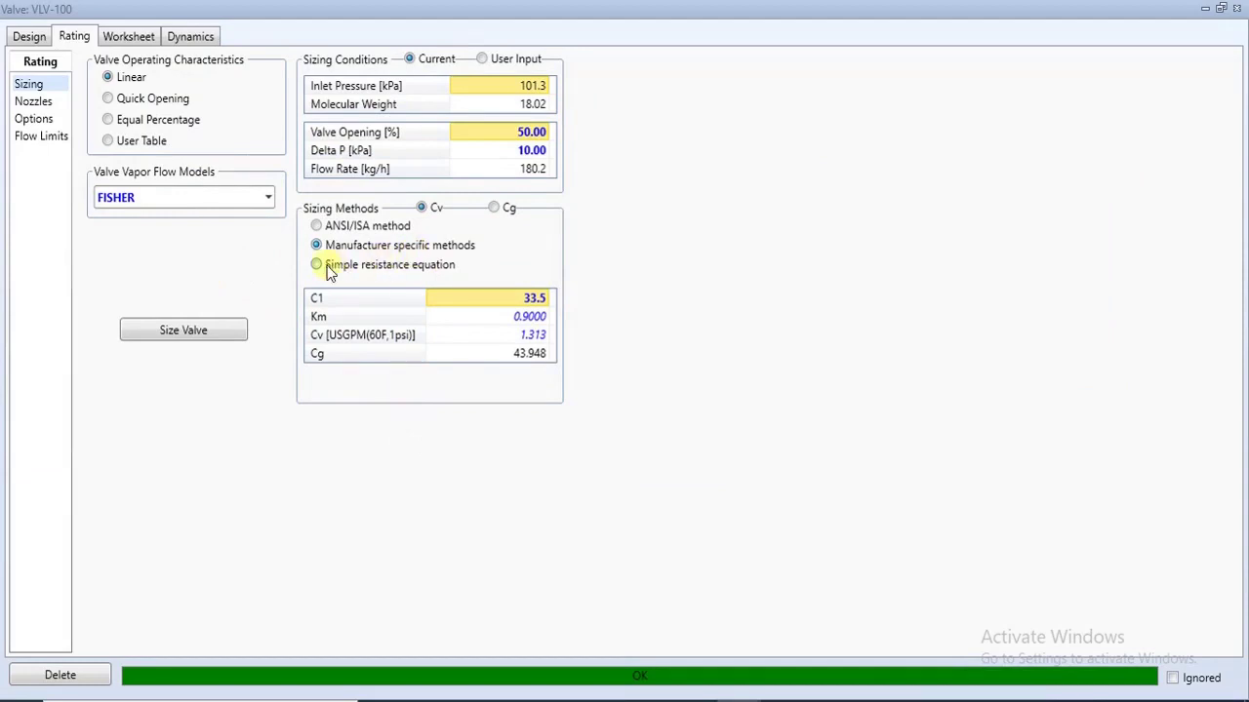
{"action": "left_click", "coordinate": [270, 201]}
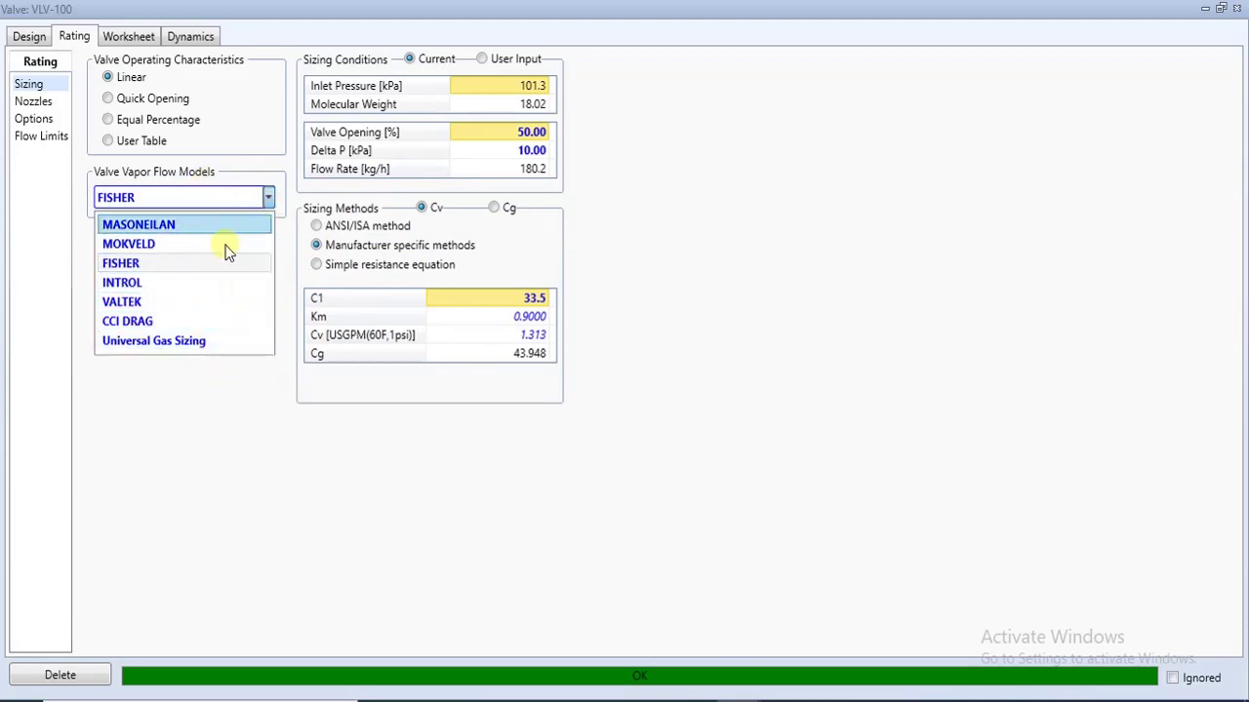
{"action": "left_click", "coordinate": [237, 365]}
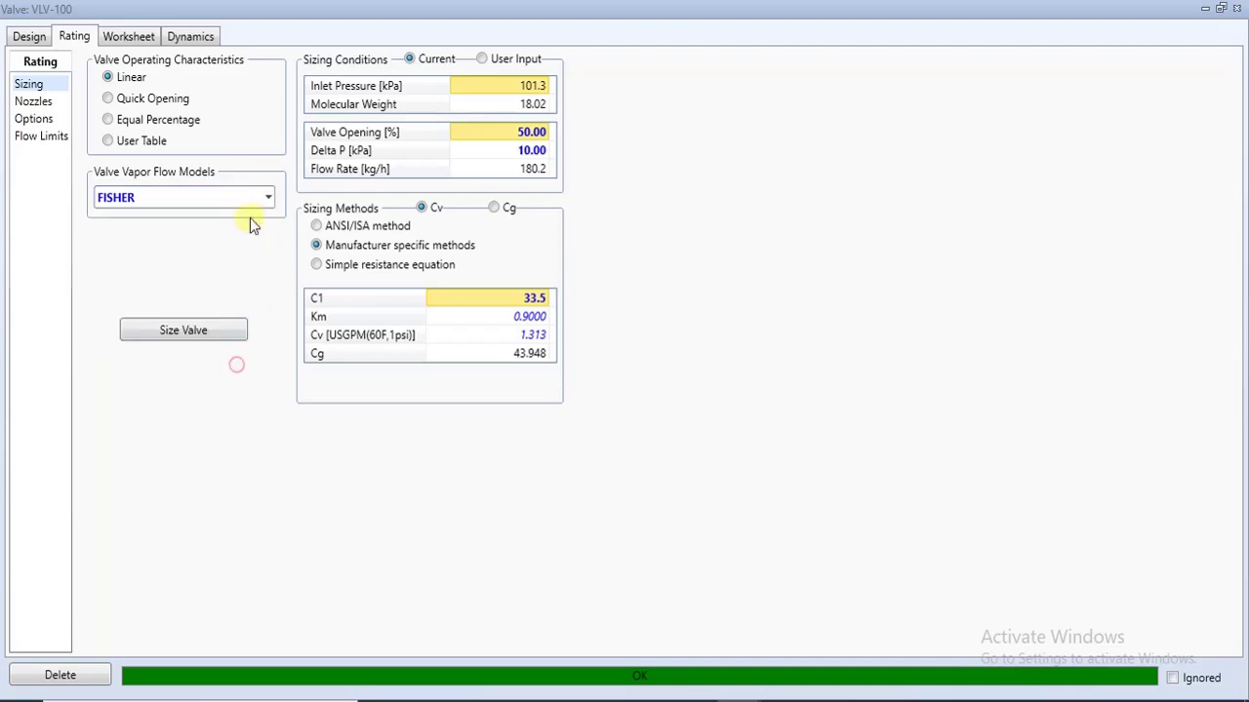
{"action": "left_click", "coordinate": [317, 226]}
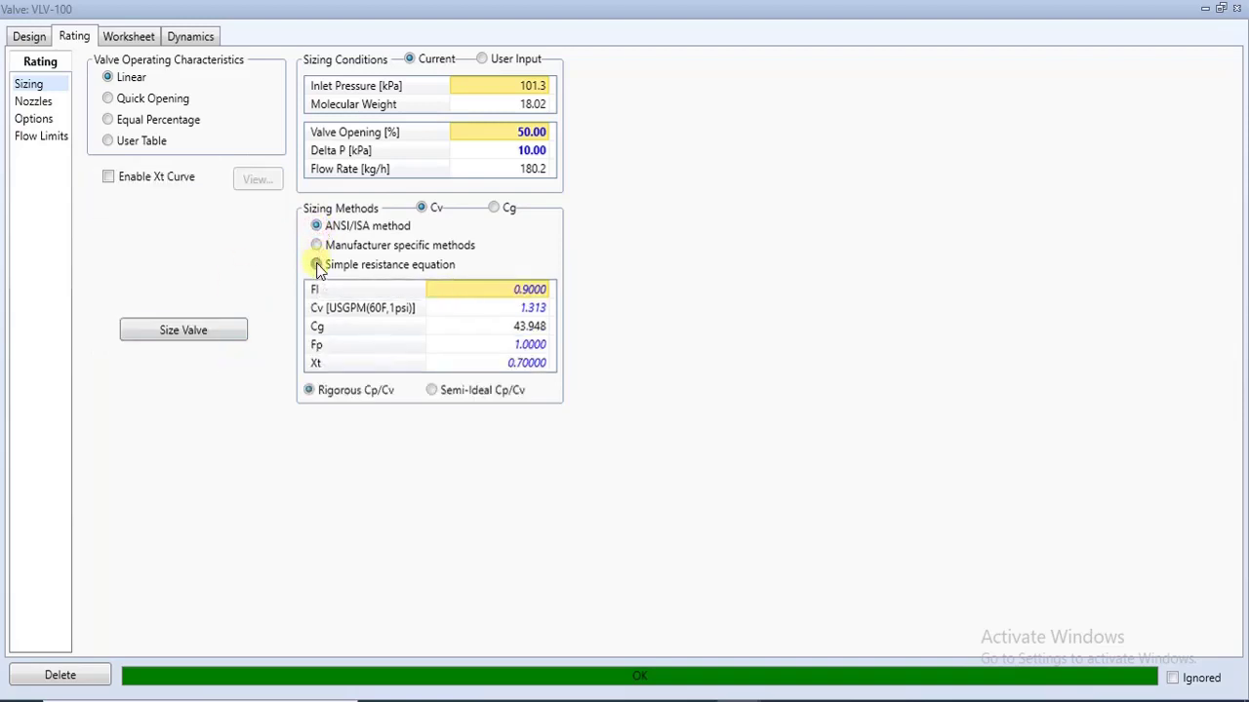
{"action": "left_click", "coordinate": [316, 265]}
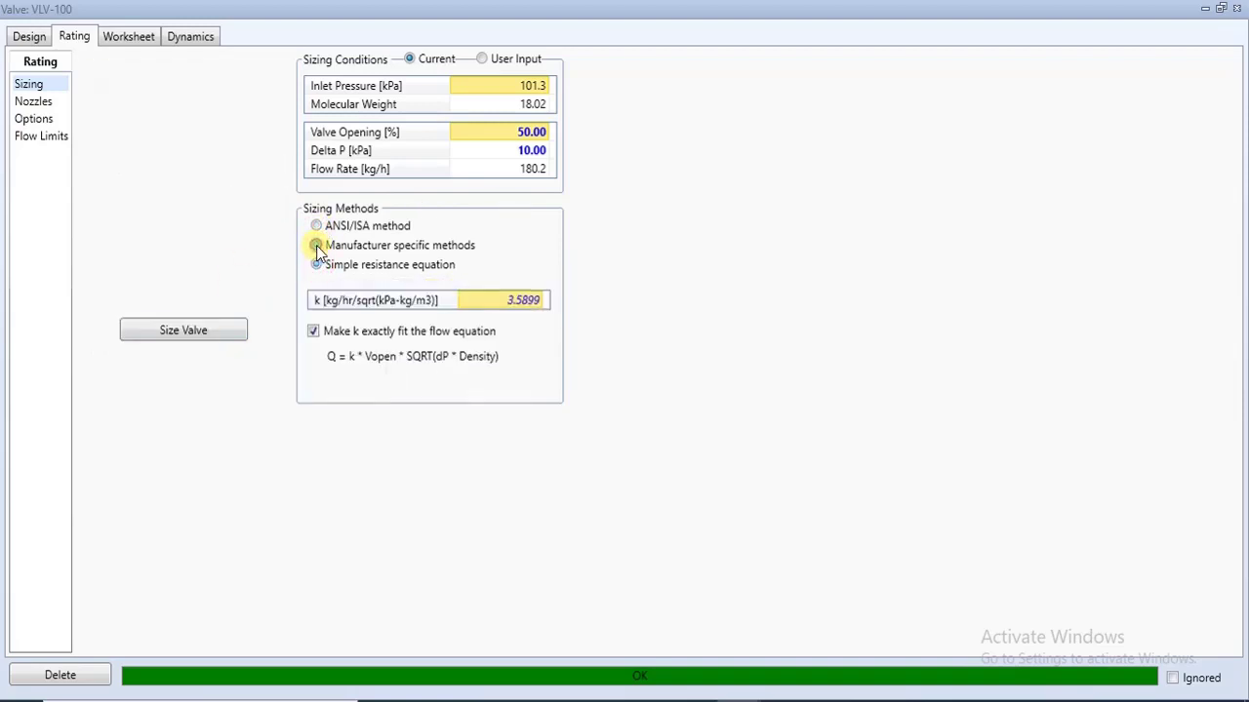
{"action": "left_click", "coordinate": [317, 245]}
{"action": "left_click", "coordinate": [316, 226]}
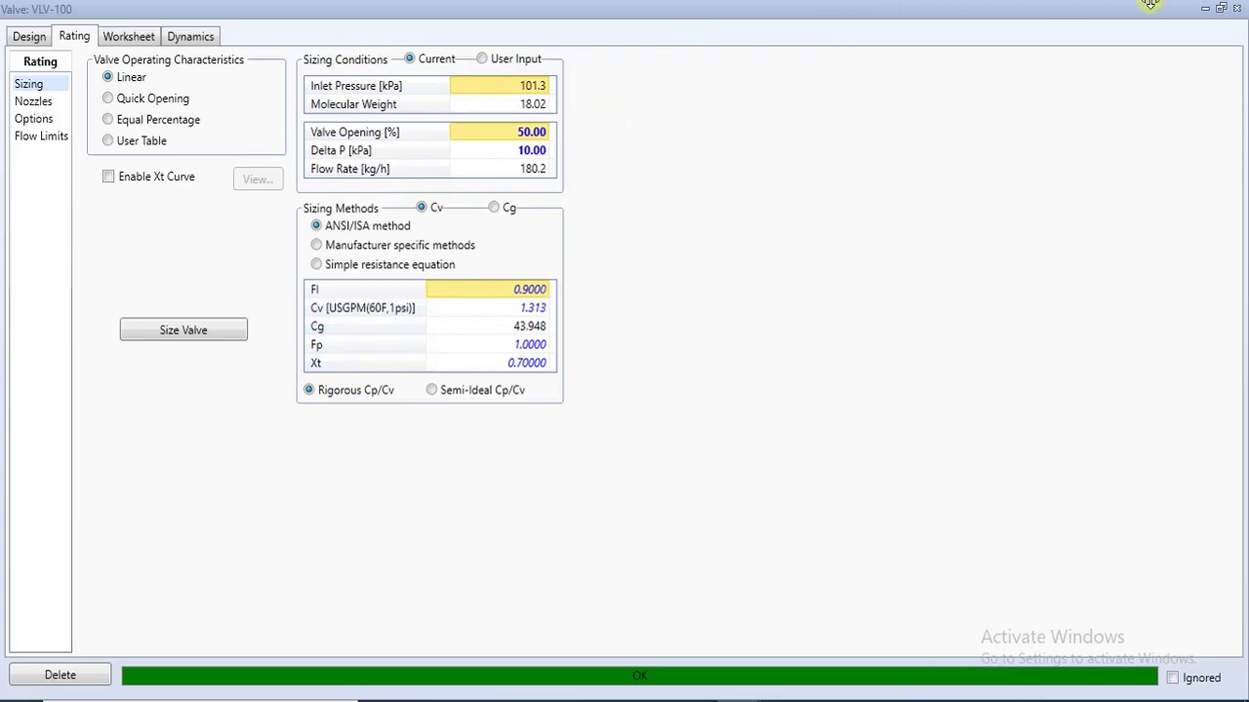
{"action": "left_click", "coordinate": [1220, 9]}
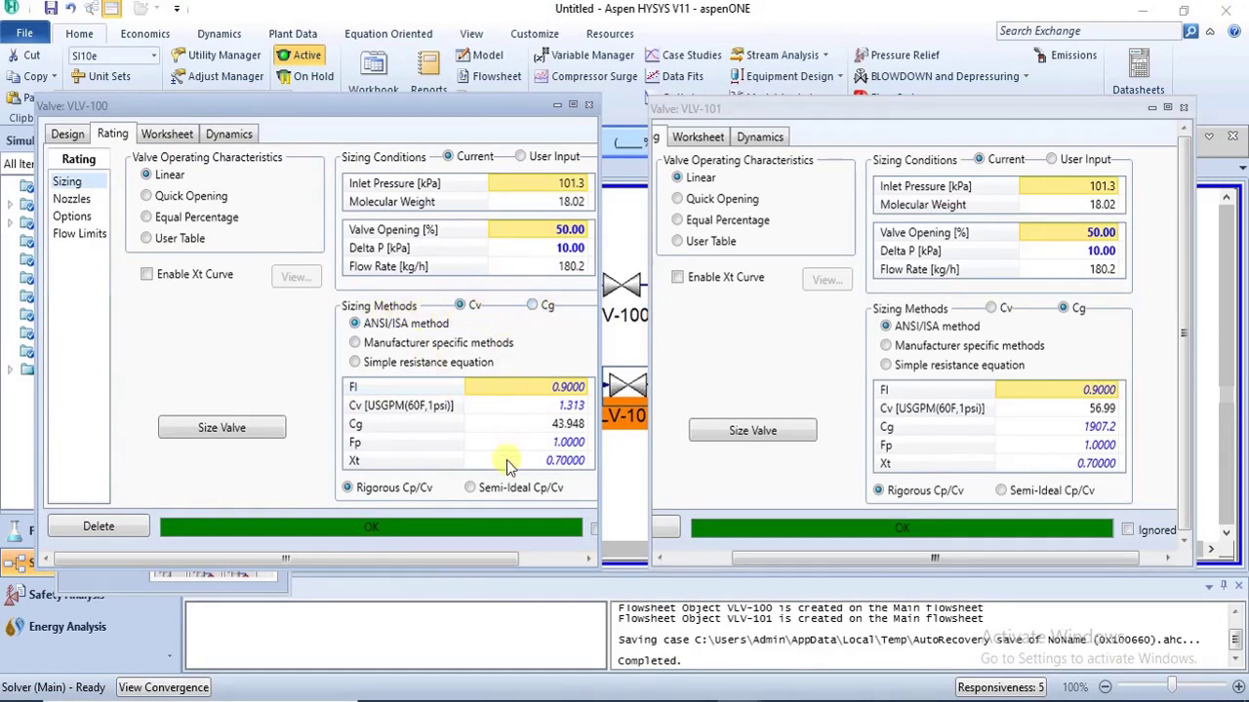
Review the current sizing conditions of VLV-100 and switch them to User Input.
{"action": "left_click_drag", "start_coordinate": [425, 556], "coordinate": [444, 556]}
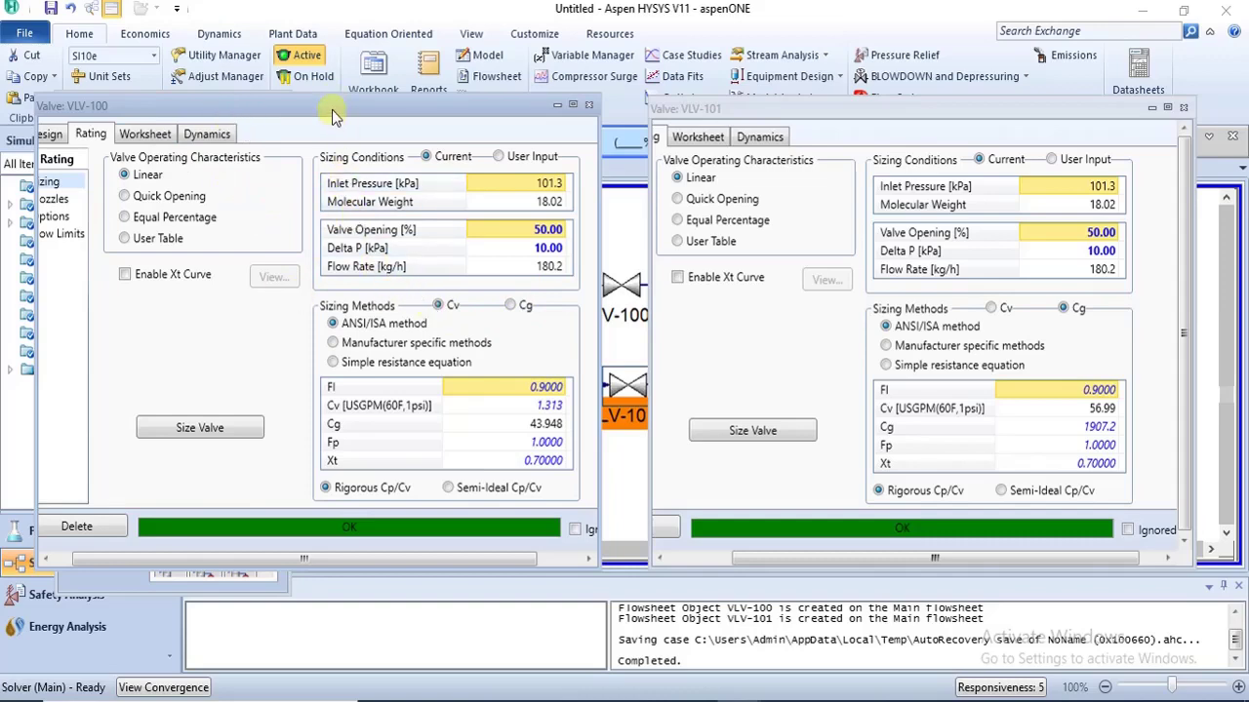
{"action": "left_click_drag", "start_coordinate": [330, 109], "coordinate": [351, 89]}
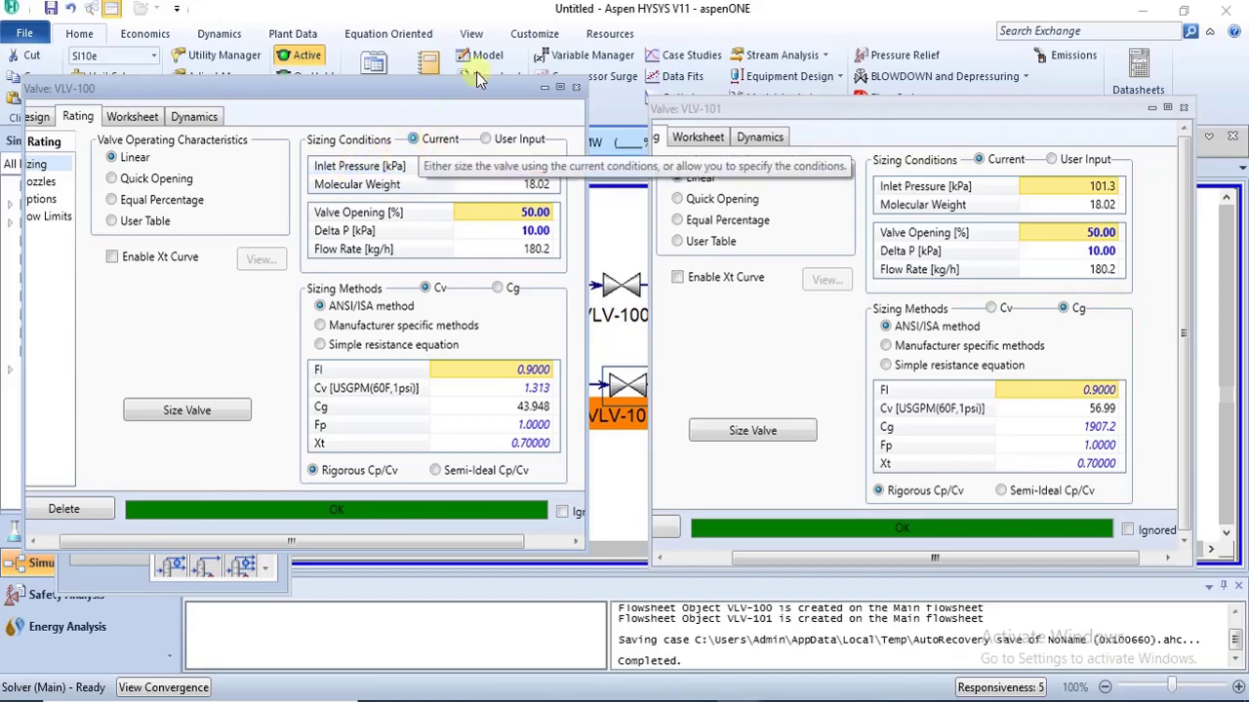
{"action": "left_click", "coordinate": [559, 90]}
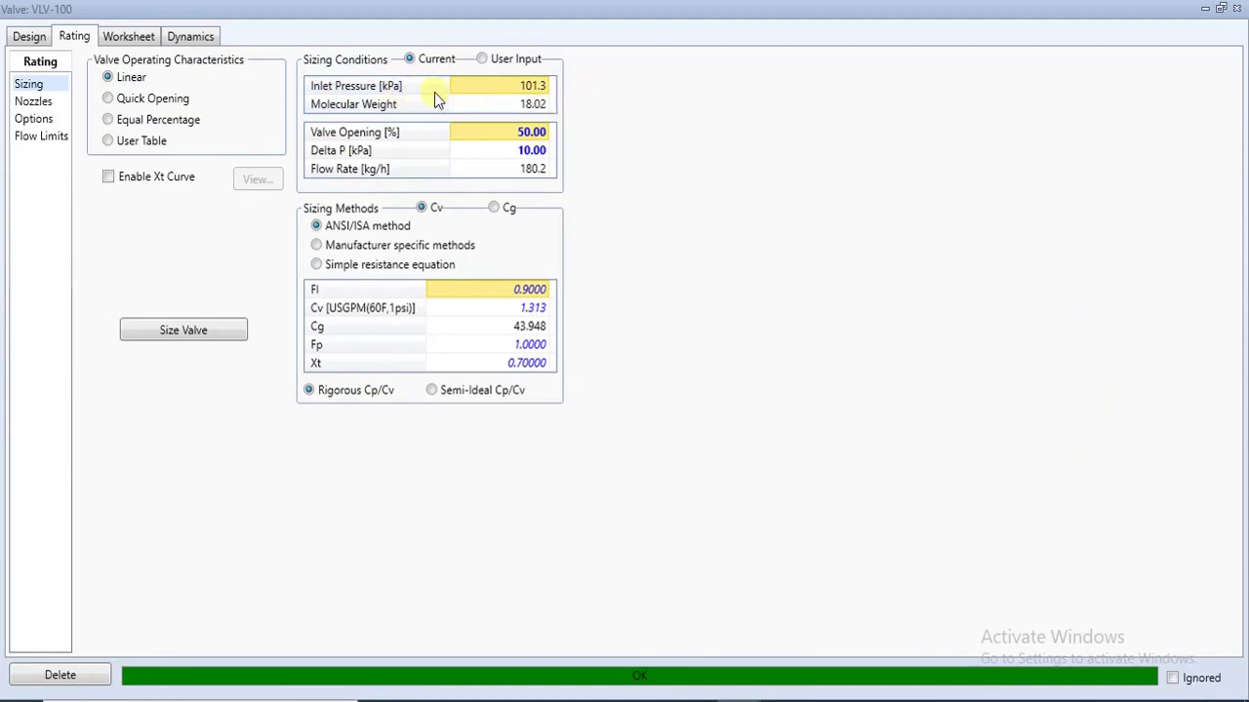
{"action": "mouse_move", "coordinate": [517, 94]}
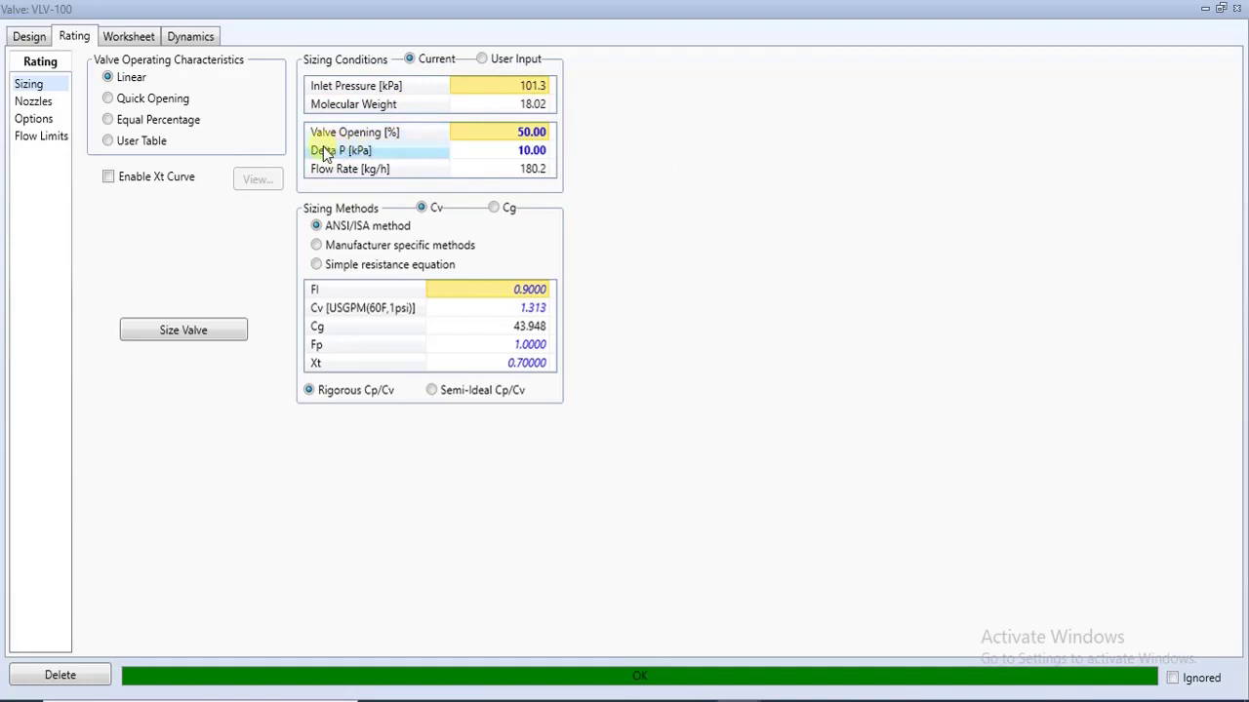
{"action": "mouse_move", "coordinate": [536, 154]}
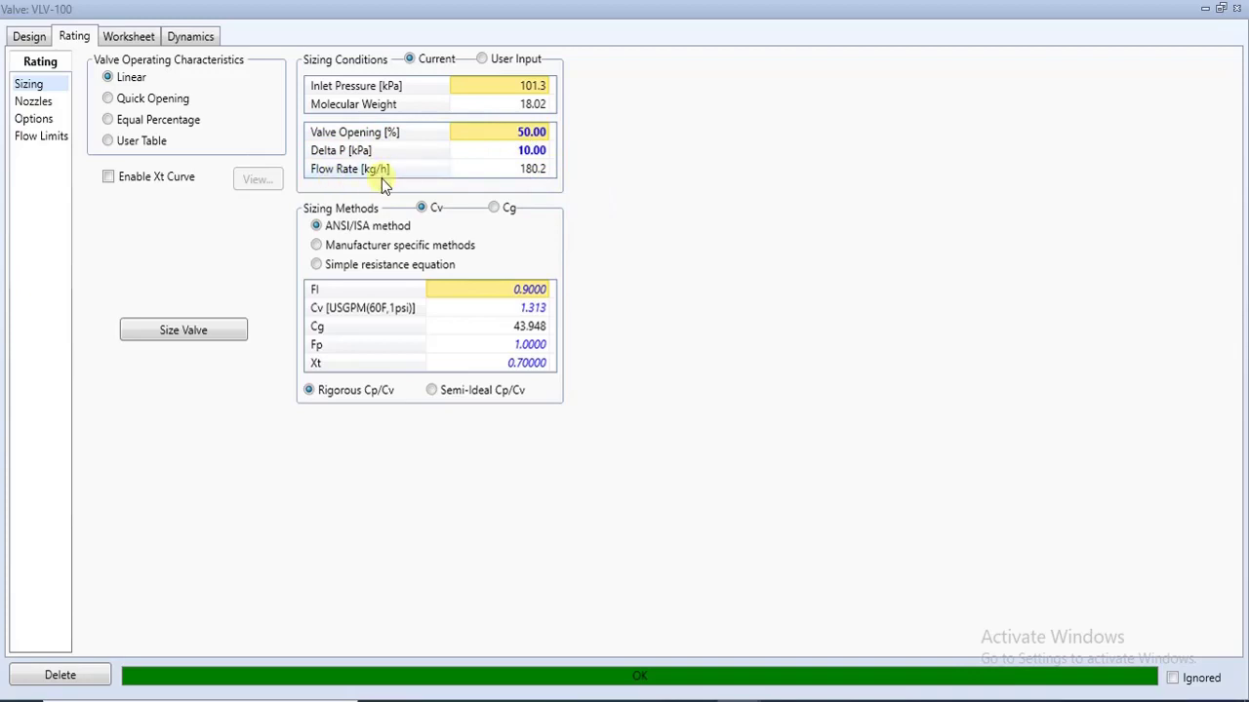
{"action": "left_click", "coordinate": [483, 59]}
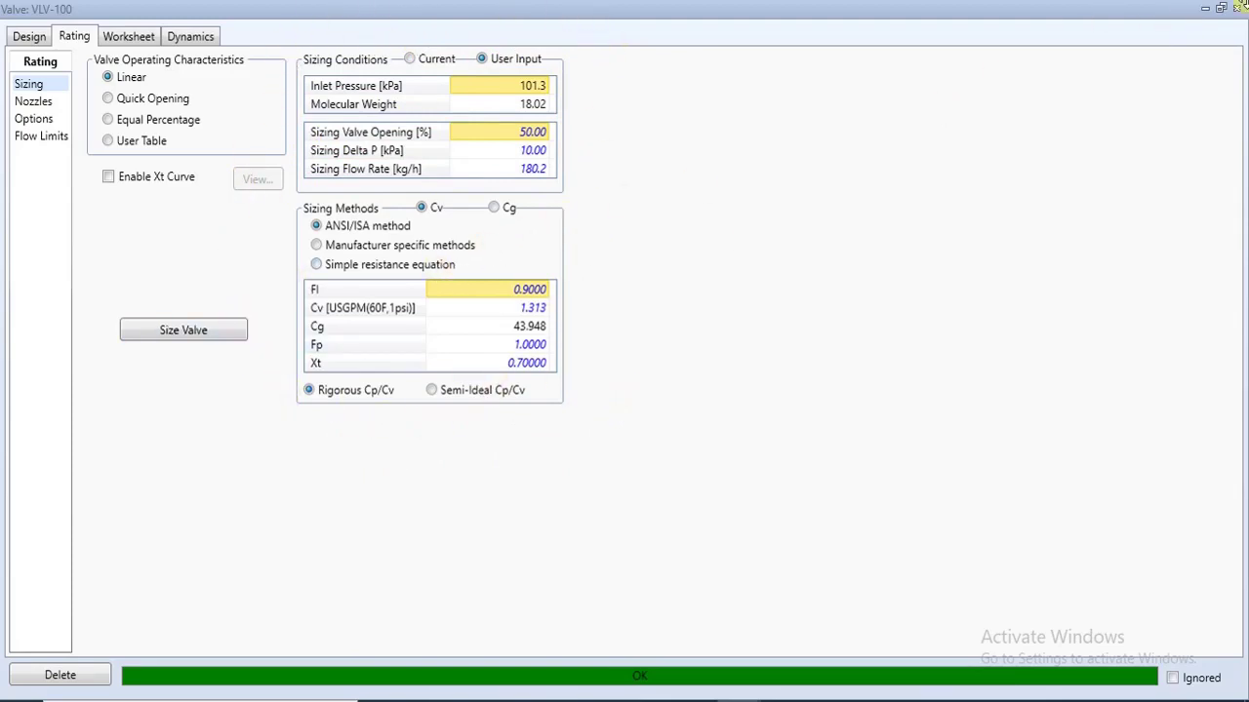
{"action": "left_click", "coordinate": [1220, 7]}
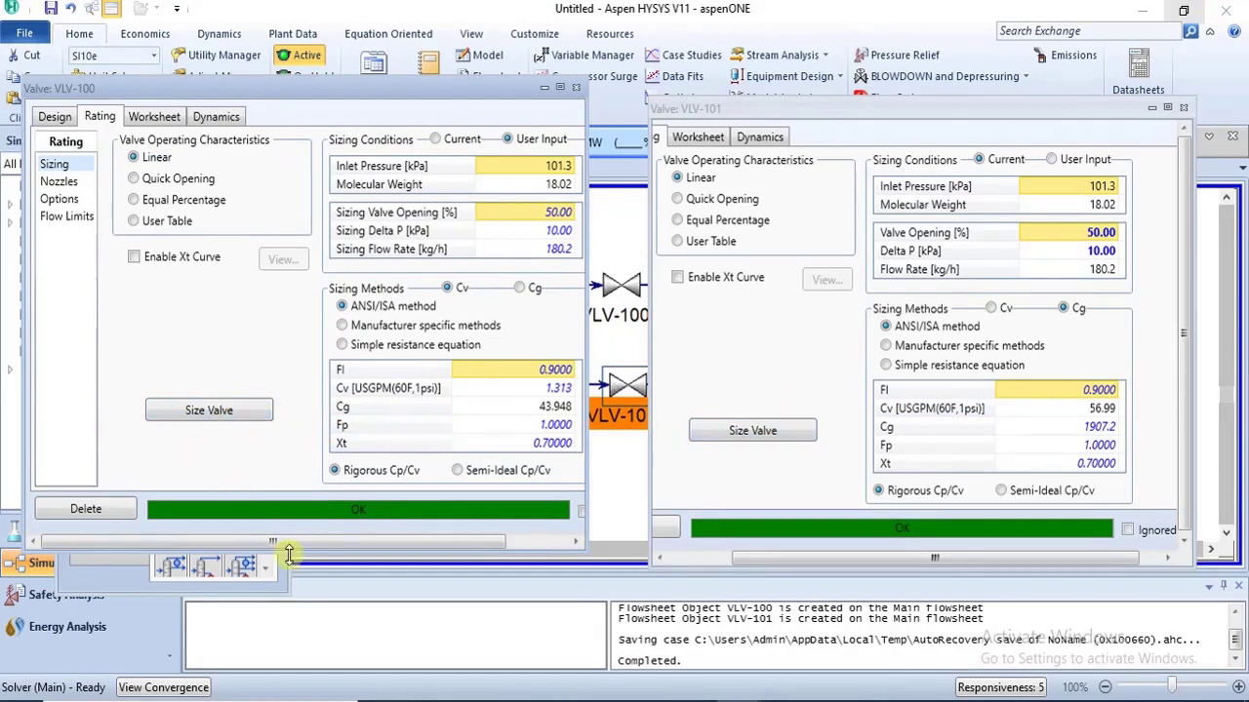
Run valve sizing for both VLV-100 and VLV-101 with the ANSI/ISA method.
{"action": "left_click_drag", "start_coordinate": [269, 541], "coordinate": [303, 542]}
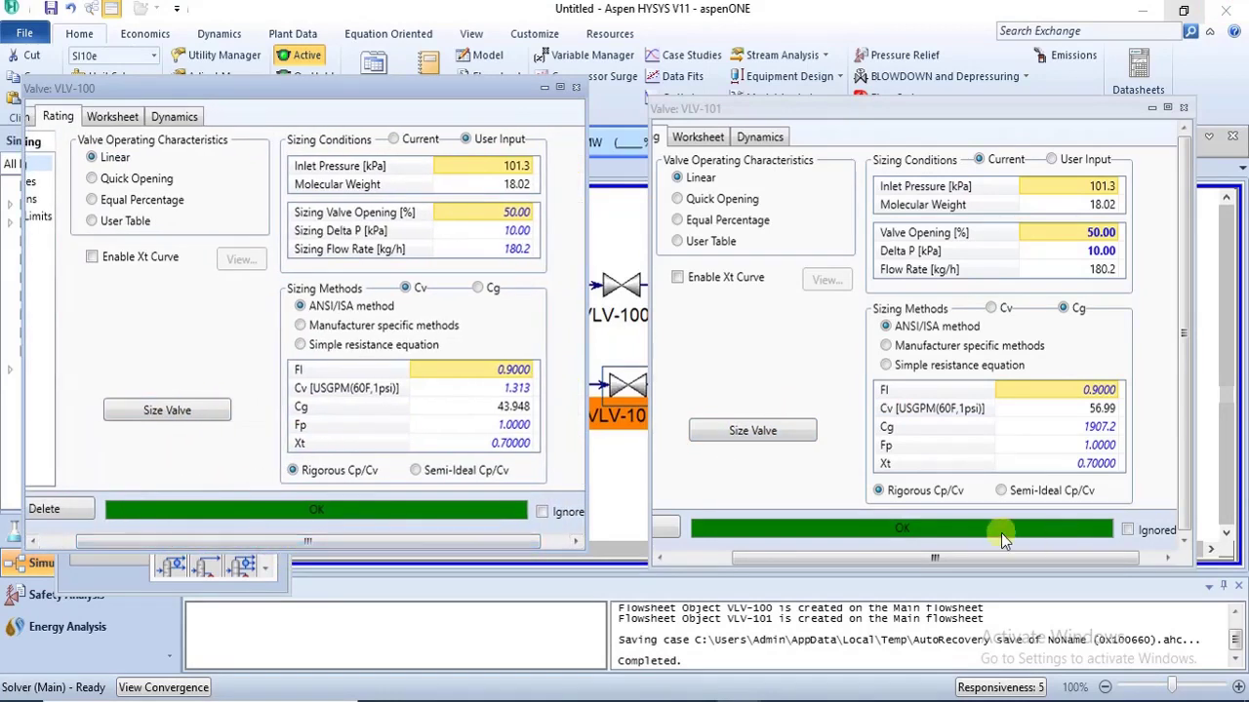
{"action": "left_click_drag", "start_coordinate": [927, 559], "coordinate": [904, 563]}
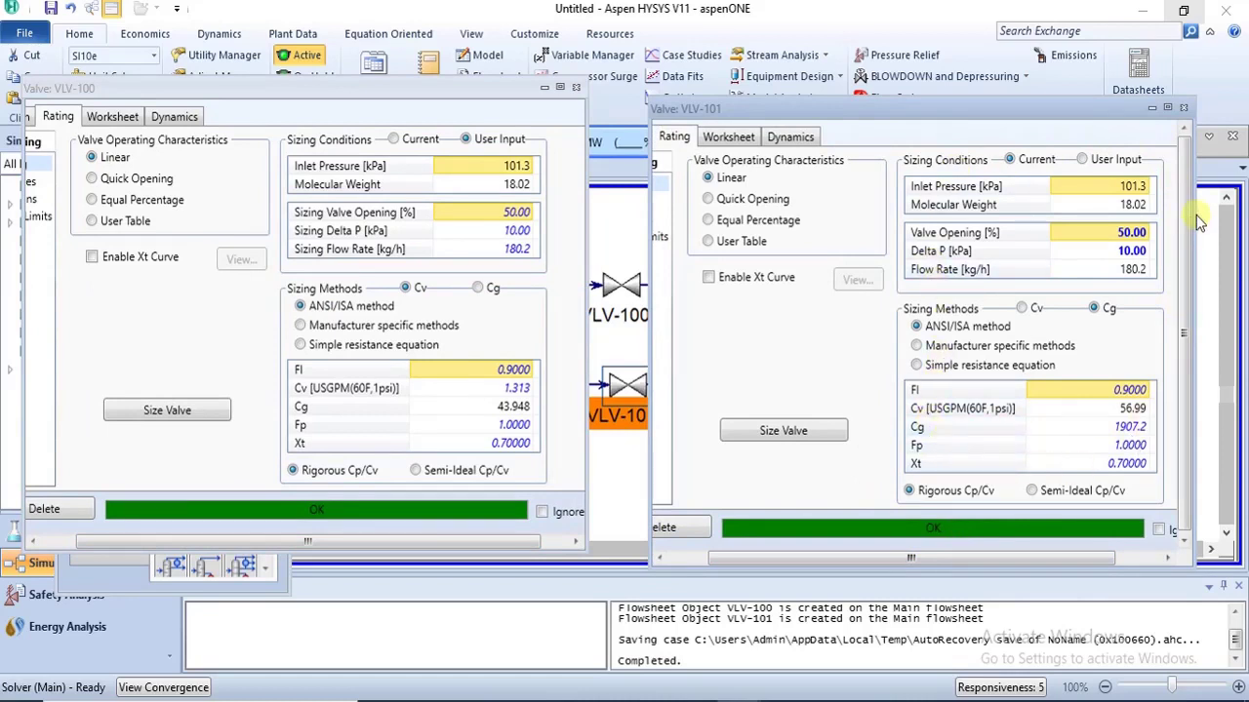
{"action": "left_click", "coordinate": [154, 415]}
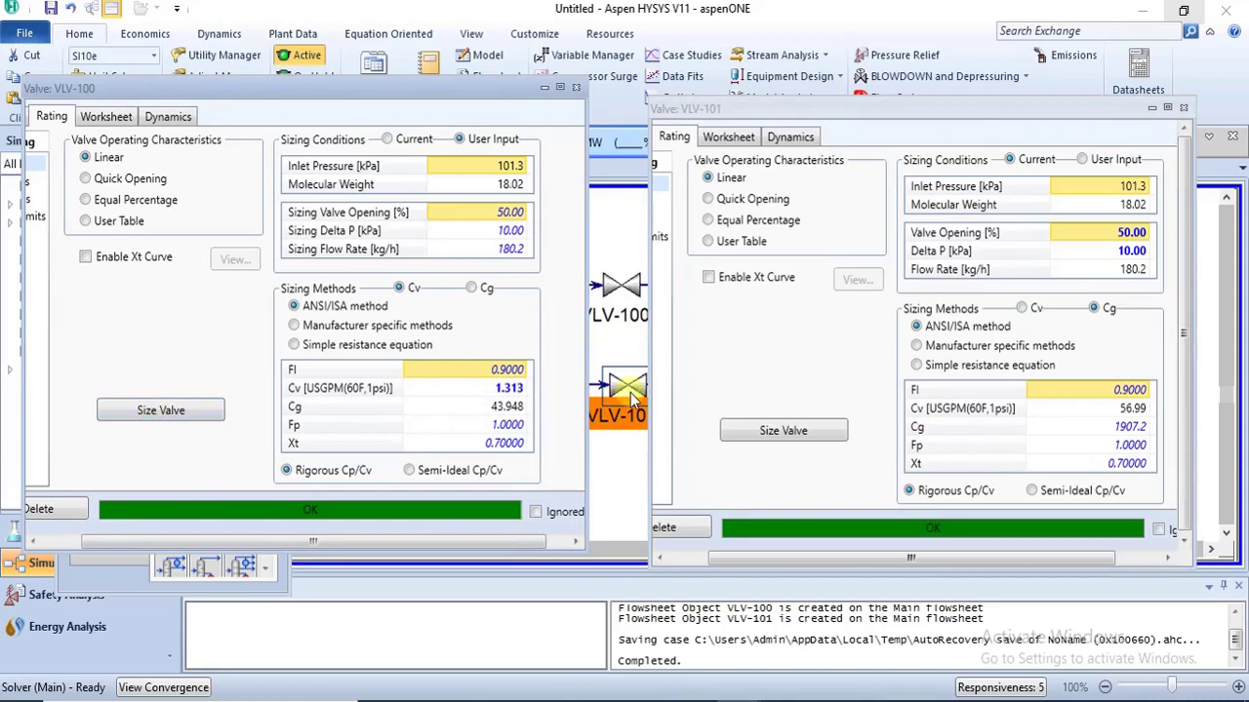
{"action": "left_click", "coordinate": [758, 439]}
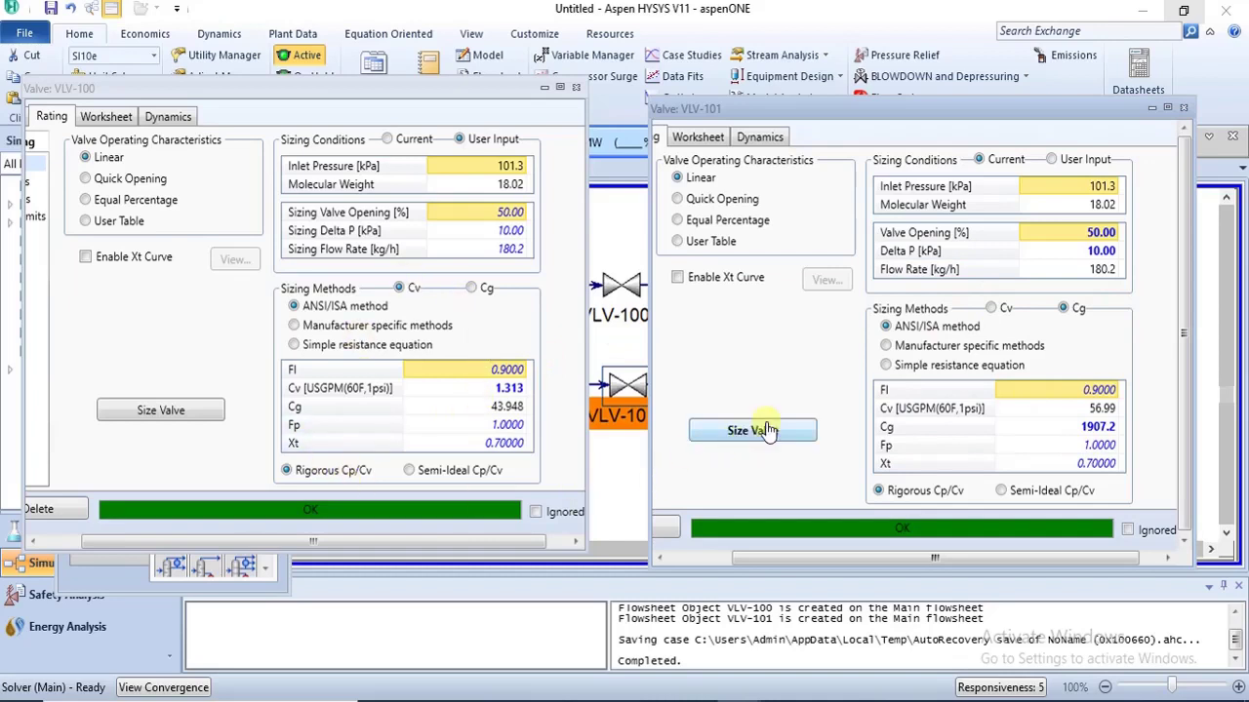
Show the Design parameters of VLV-100 and VLV-101 side by side.
{"action": "left_click_drag", "start_coordinate": [812, 562], "coordinate": [773, 571]}
{"action": "left_click", "coordinate": [680, 136]}
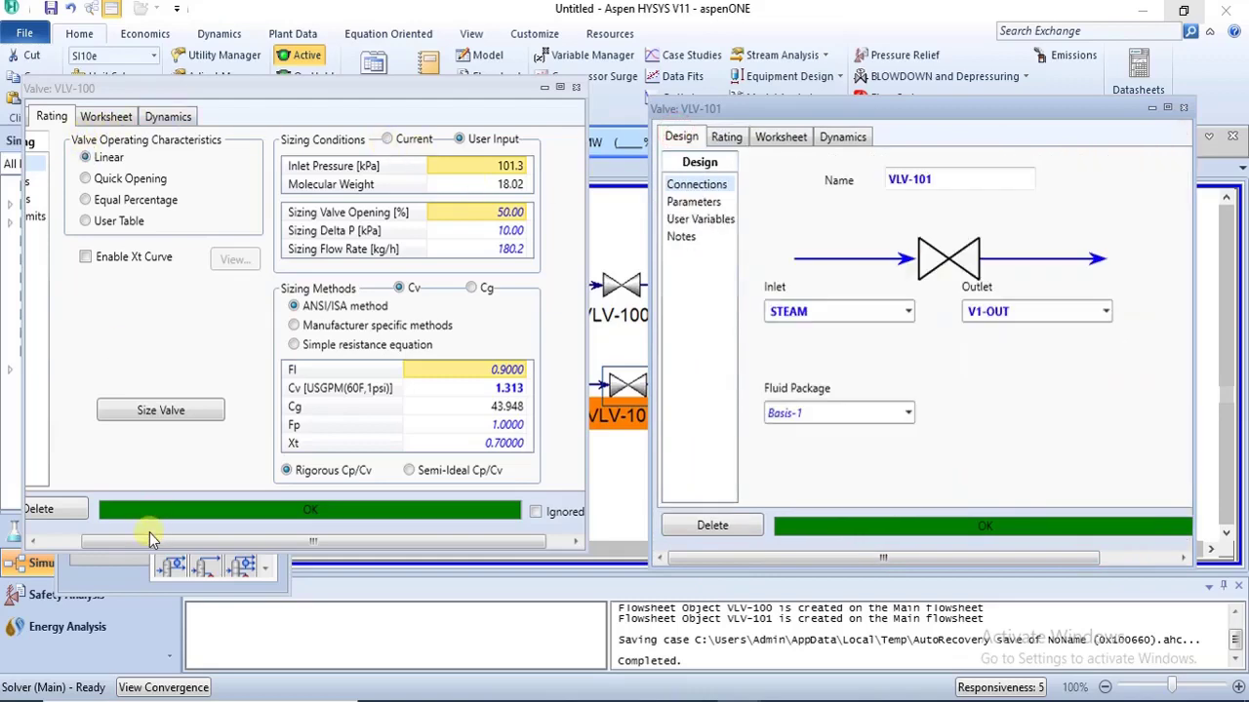
{"action": "left_click_drag", "start_coordinate": [149, 537], "coordinate": [22, 538]}
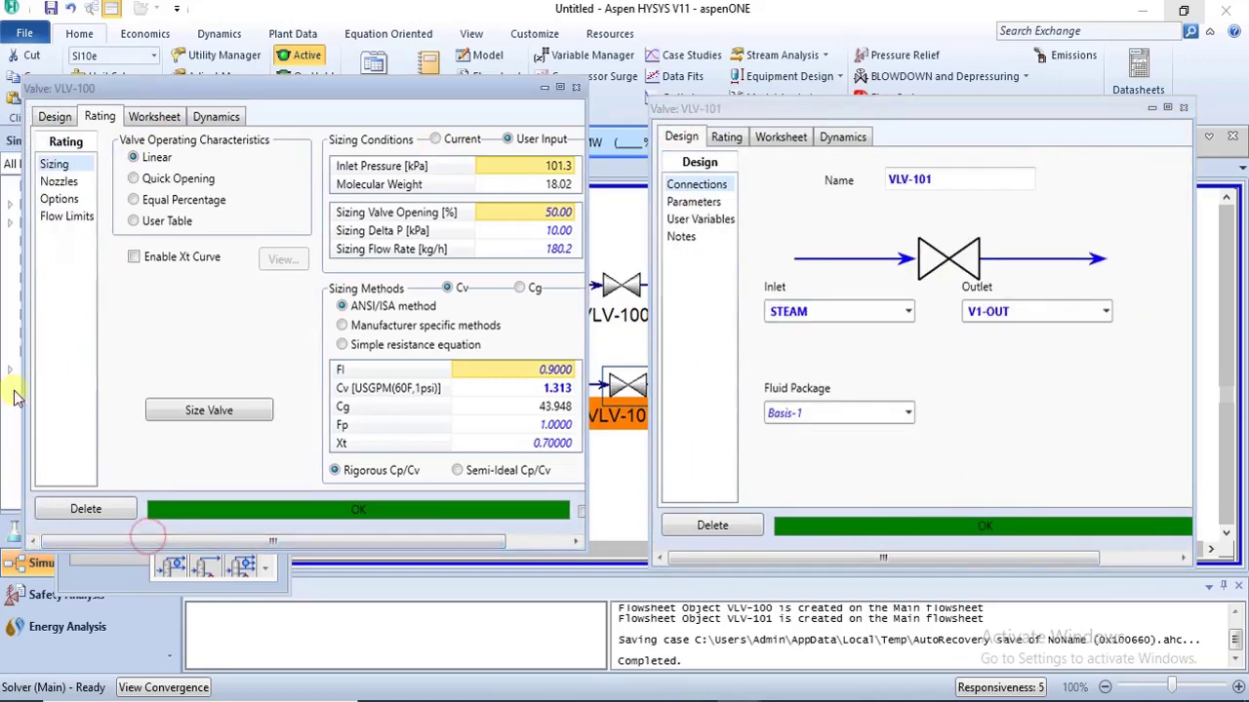
{"action": "left_click", "coordinate": [55, 117]}
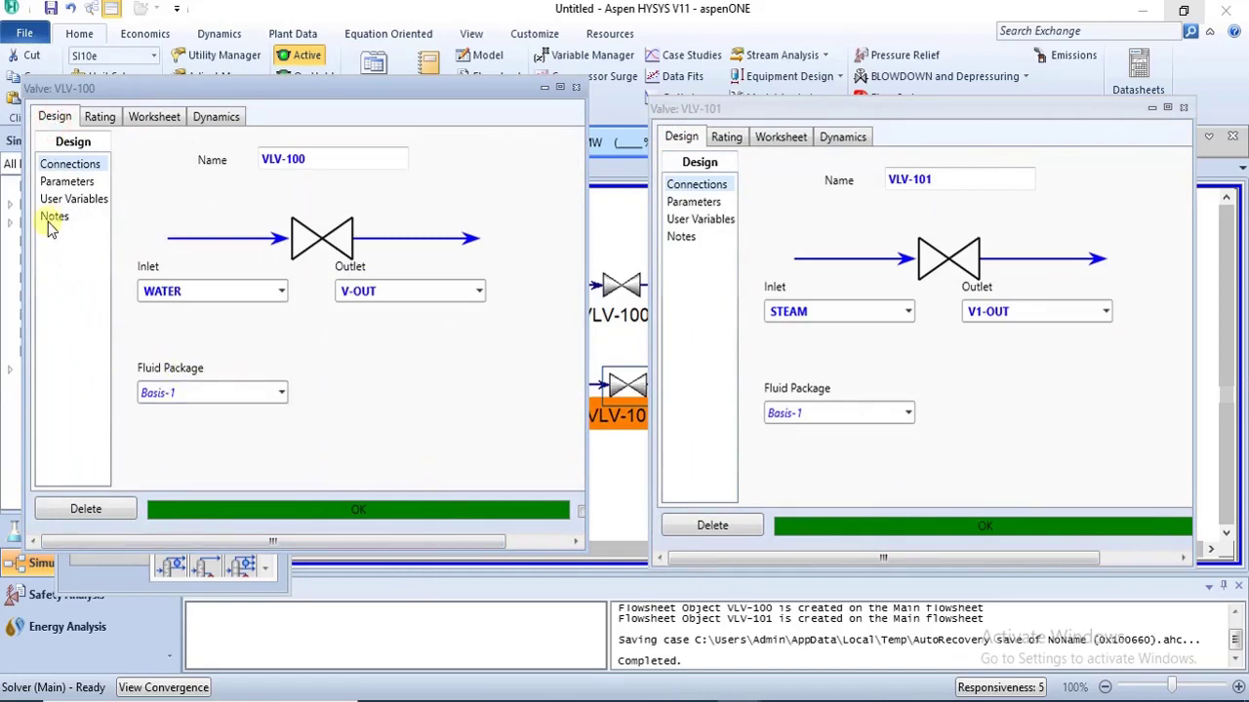
{"action": "left_click", "coordinate": [64, 182]}
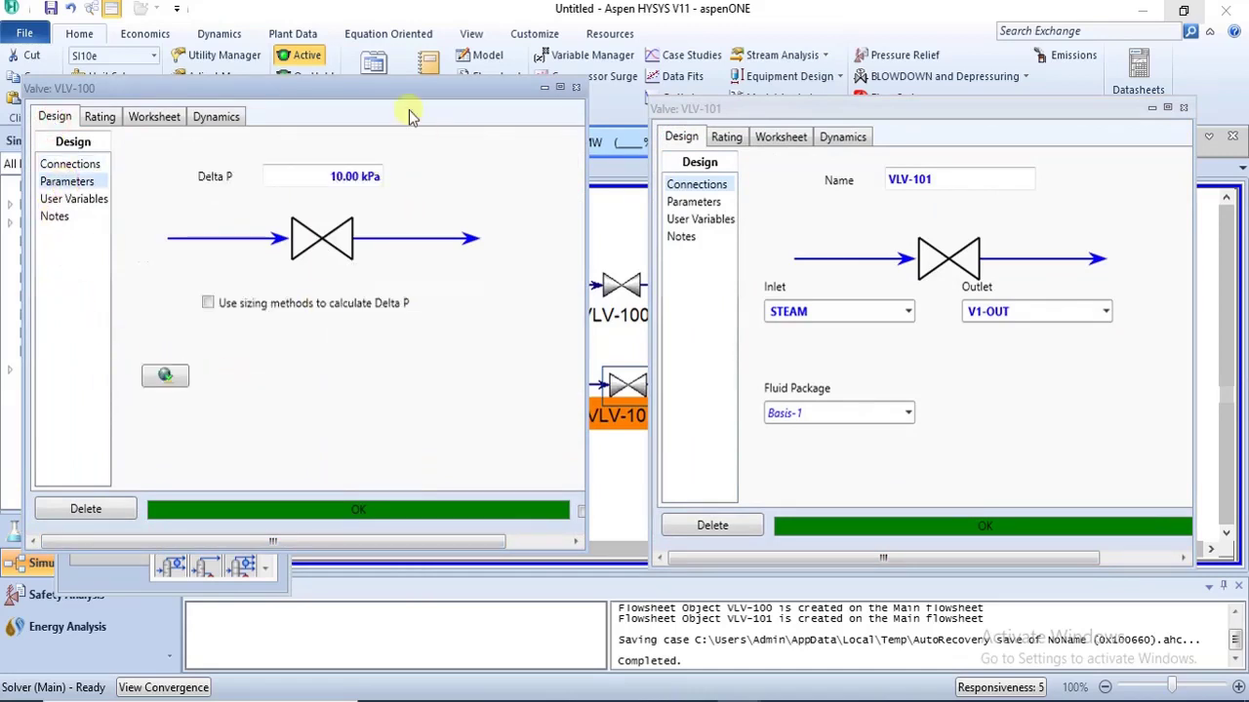
{"action": "left_click", "coordinate": [681, 210]}
{"action": "left_click", "coordinate": [683, 202]}
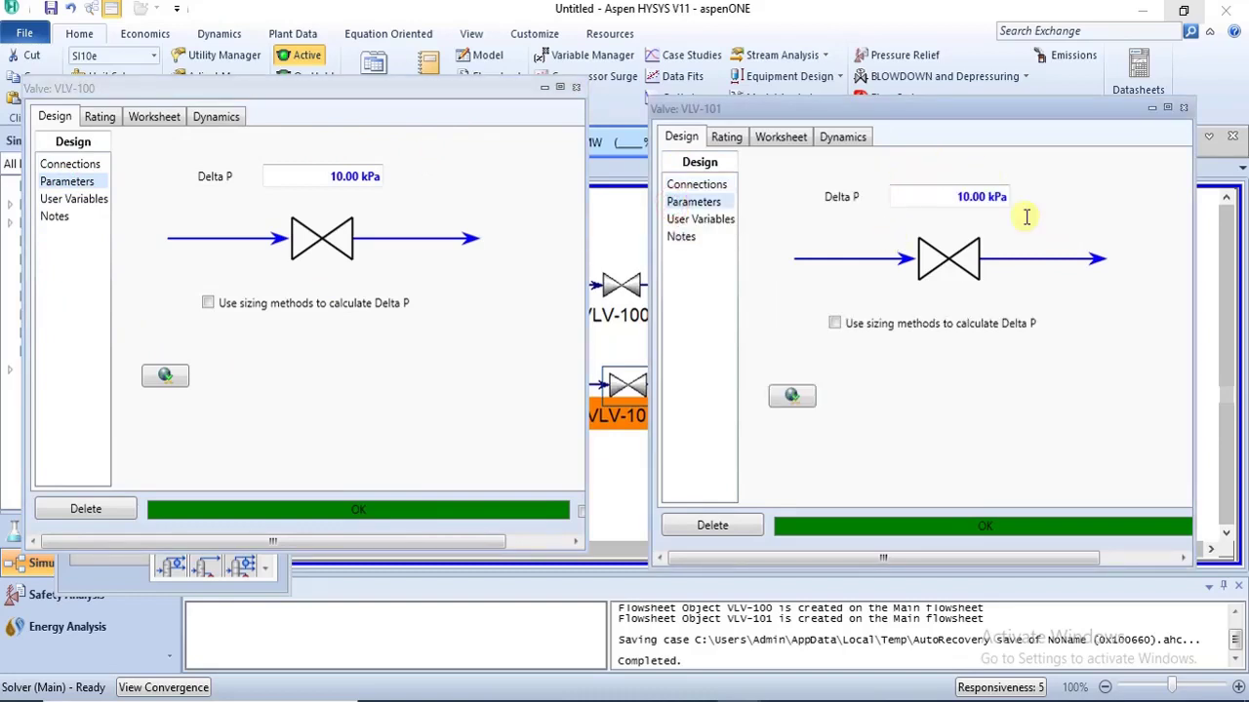
Clear the specified Delta P of valve VLV-101 and of valve VLV-100.
{"action": "left_click", "coordinate": [991, 196]}
{"action": "double_click", "coordinate": [991, 196]}
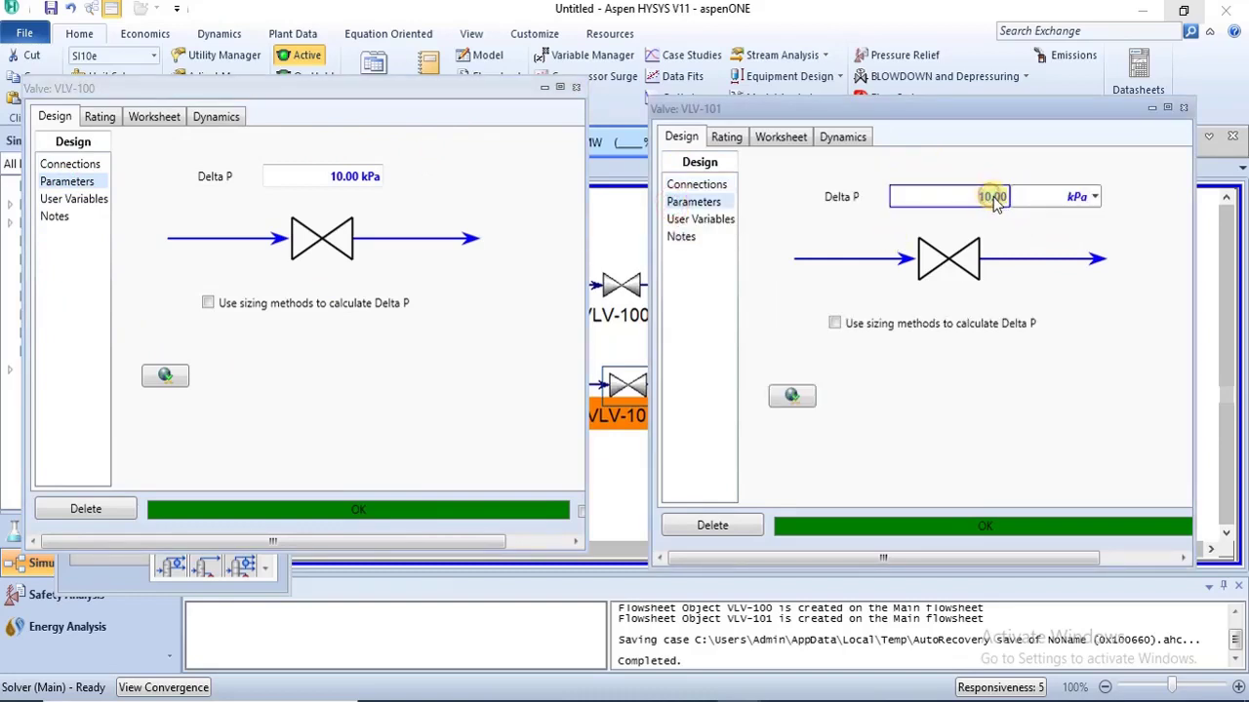
{"action": "key", "text": "BackSpace"}
{"action": "left_click", "coordinate": [1068, 284]}
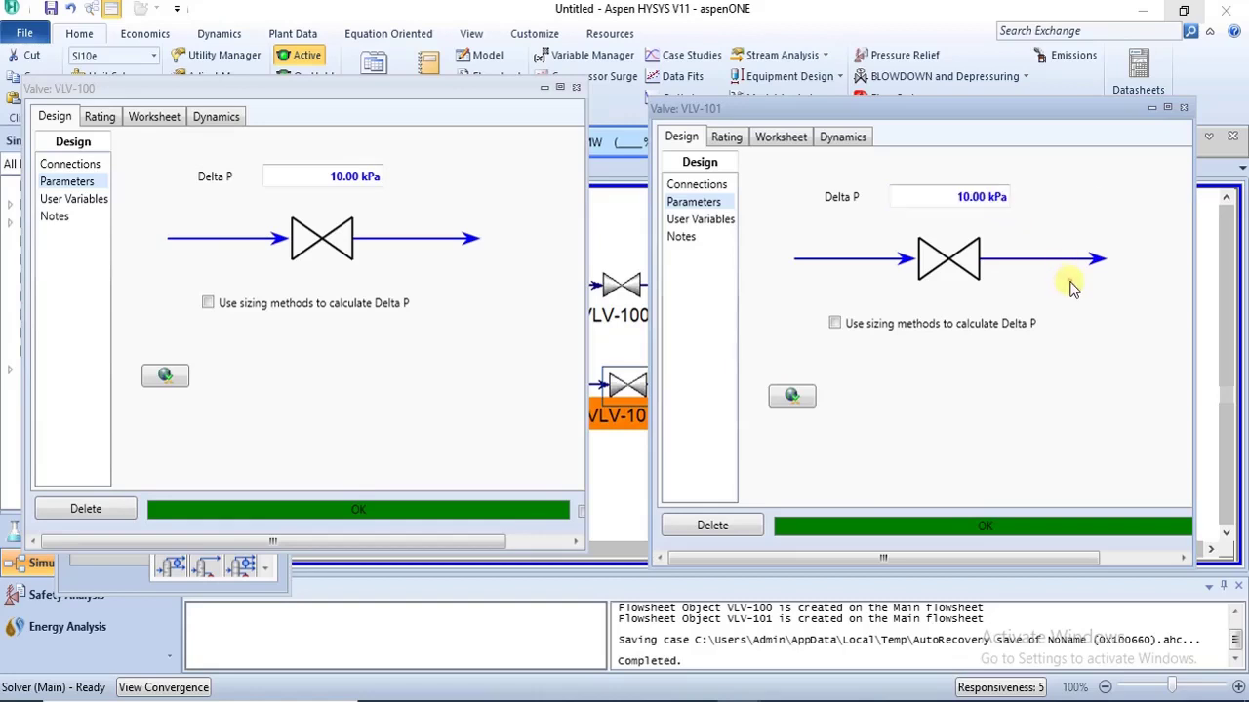
{"action": "double_click", "coordinate": [366, 176]}
{"action": "key", "text": "BackSpace"}
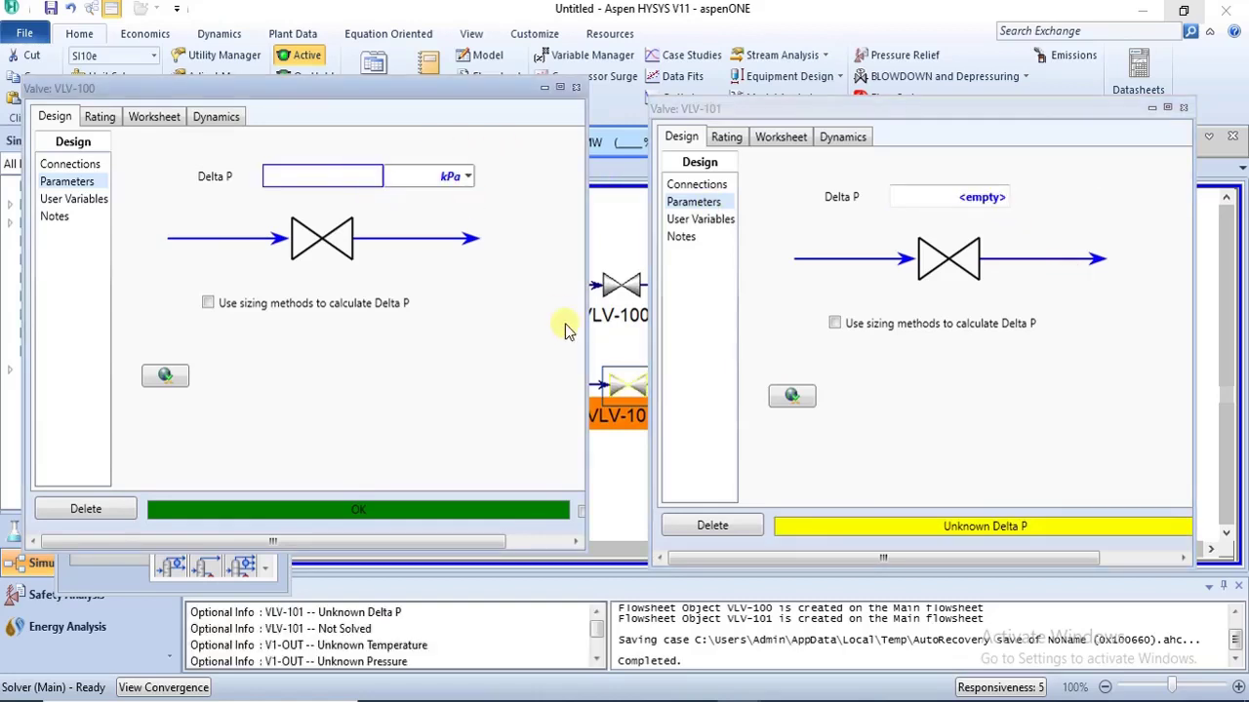
{"action": "left_click", "coordinate": [388, 359]}
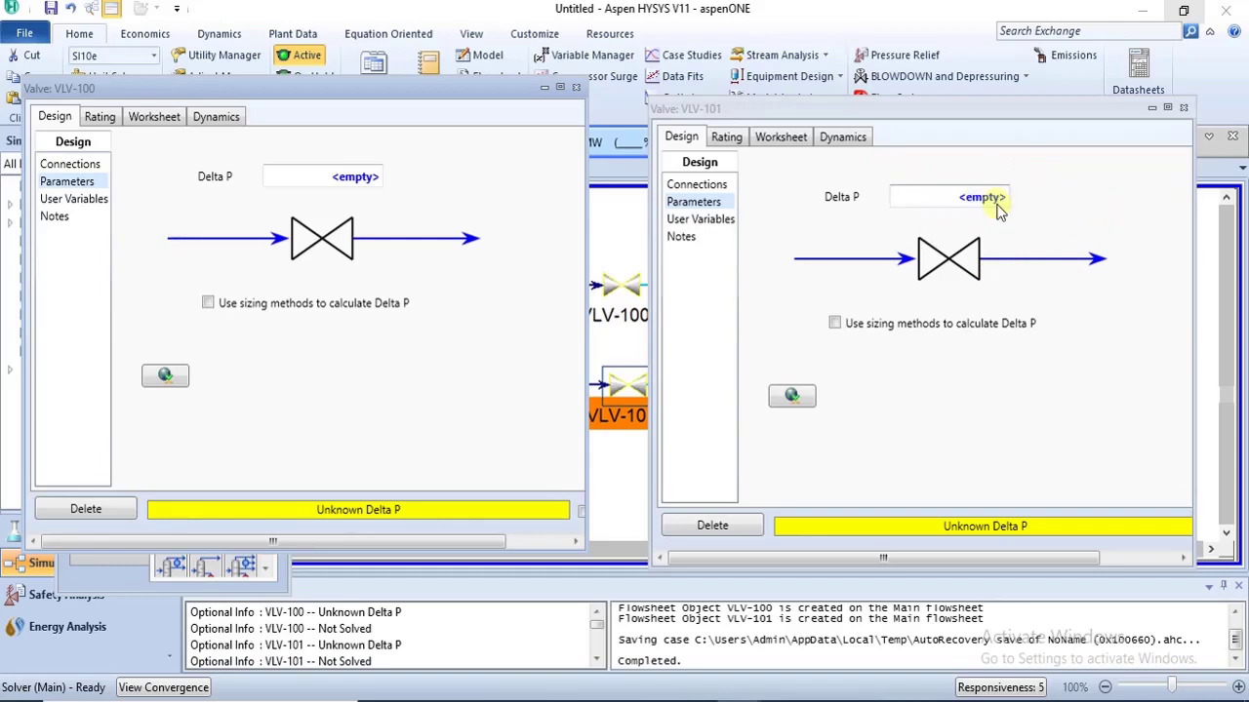
Let the sizing methods calculate Delta P for valve VLV-101 and for valve VLV-100.
{"action": "left_click", "coordinate": [834, 323]}
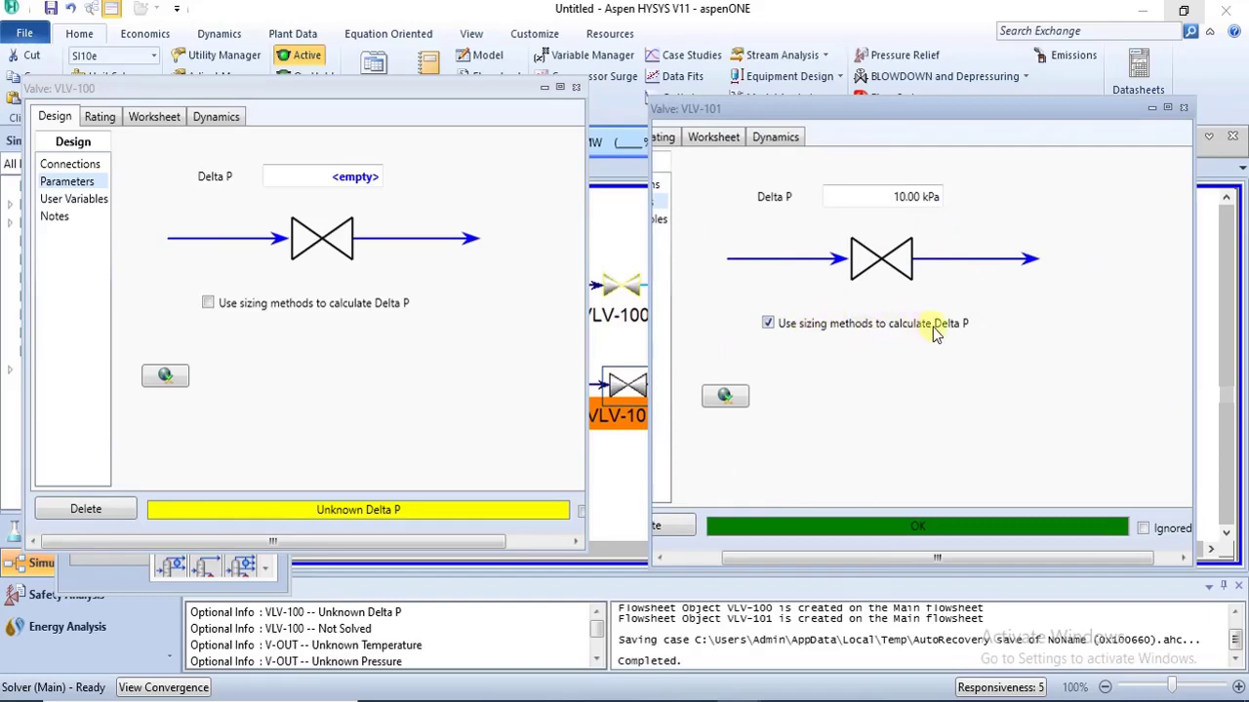
{"action": "left_click", "coordinate": [207, 303]}
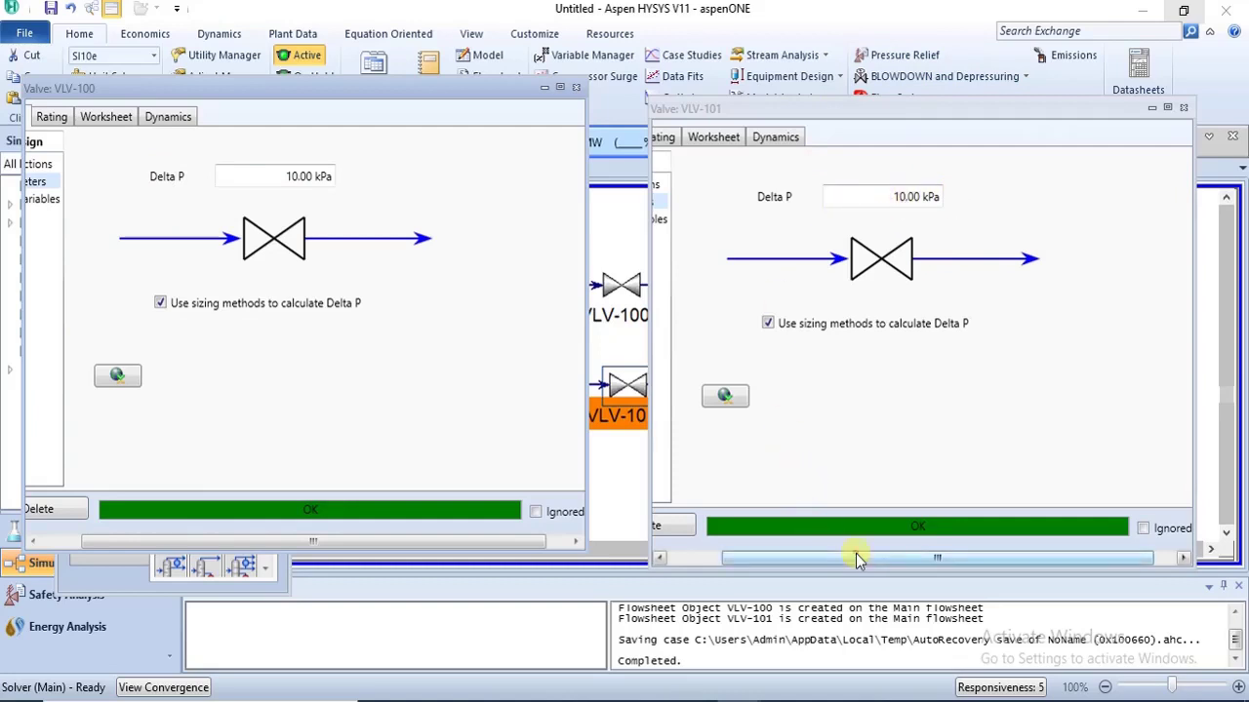
{"action": "left_click_drag", "start_coordinate": [856, 559], "coordinate": [803, 559]}
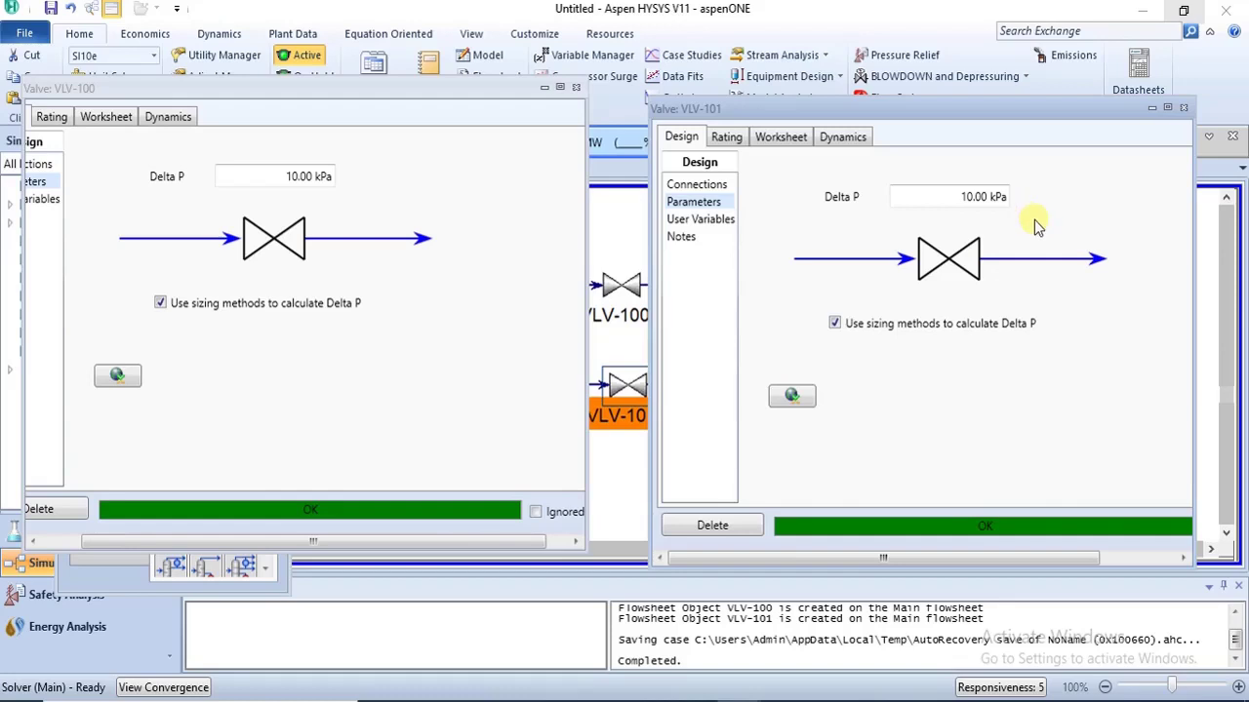
Review the Rating sizing data of VLV-101 and VLV-100, then the Design parameters of VLV-100 in a maximized view.
{"action": "mouse_move", "coordinate": [992, 196]}
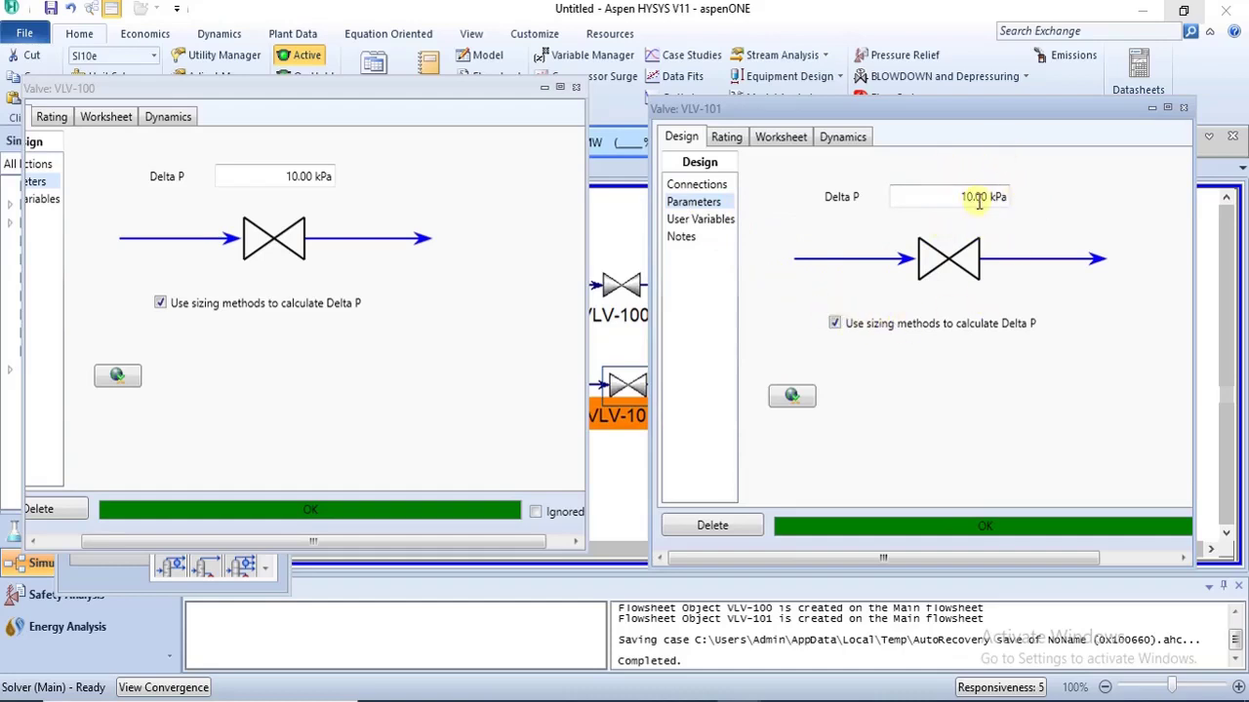
{"action": "mouse_move", "coordinate": [962, 201]}
{"action": "left_click", "coordinate": [726, 136]}
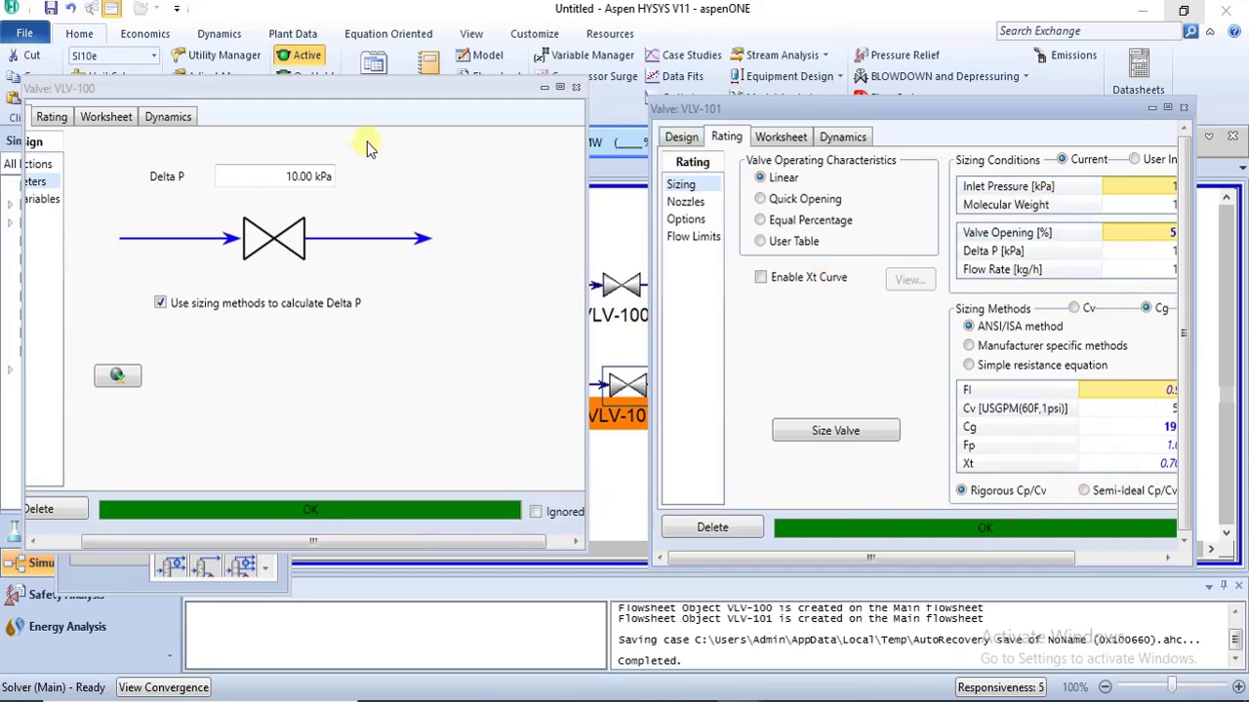
{"action": "left_click", "coordinate": [52, 117]}
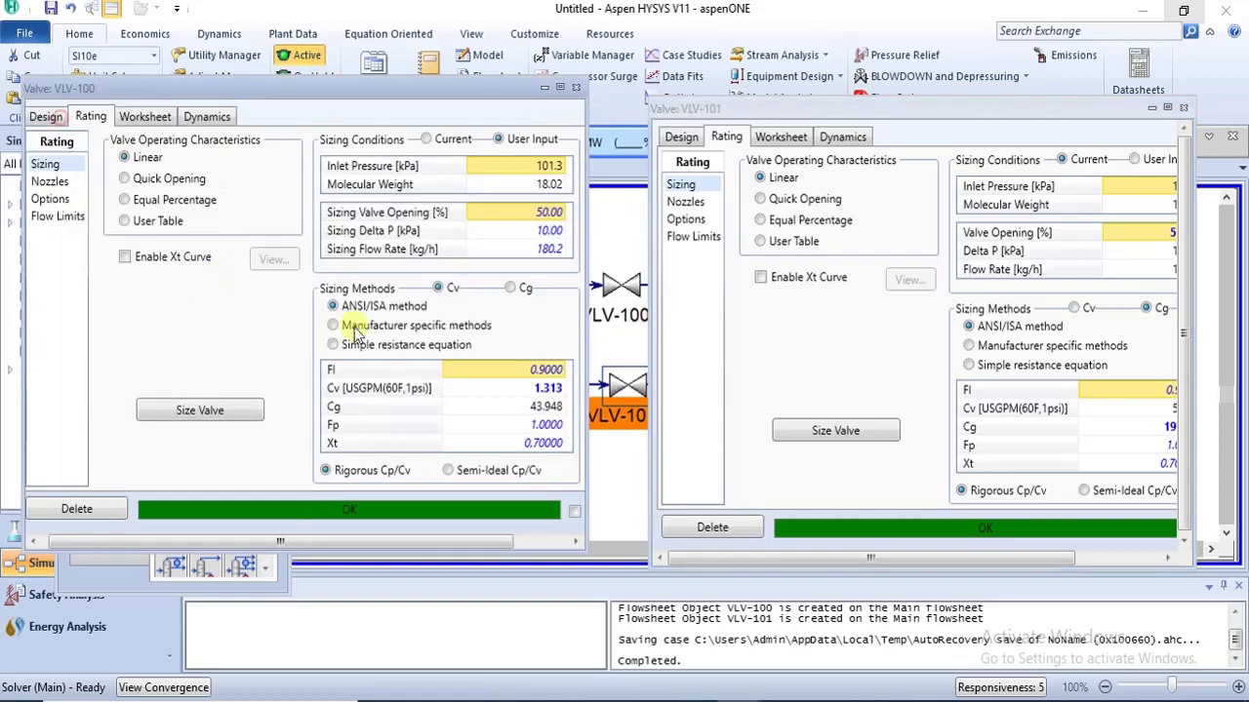
{"action": "left_click", "coordinate": [559, 89]}
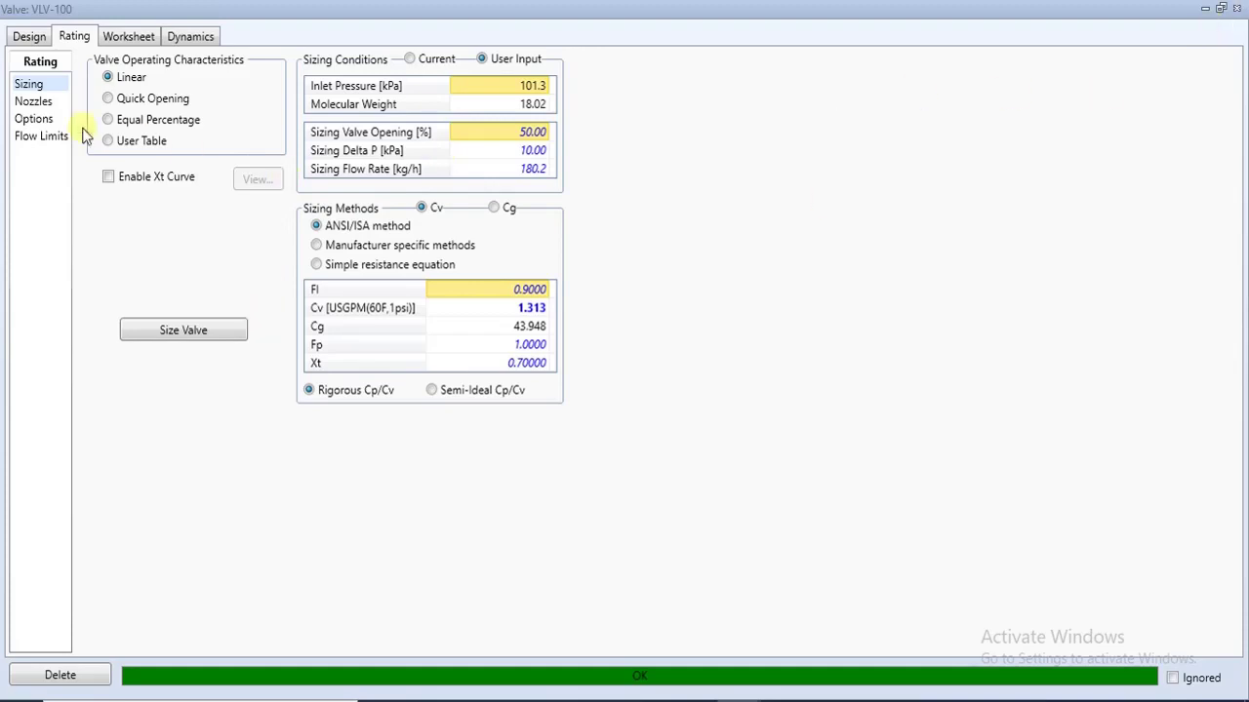
{"action": "left_click", "coordinate": [29, 37]}
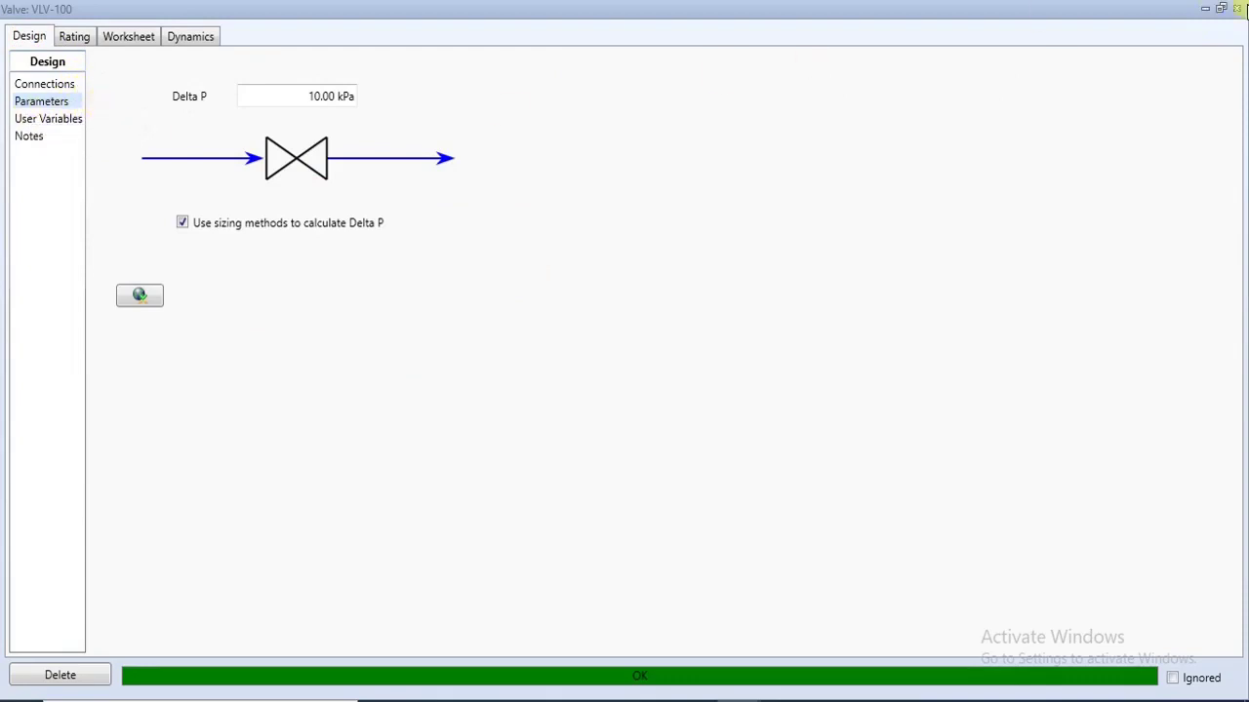
Close the VLV-100 and VLV-101 property windows and clear the selection on the flowsheet.
{"action": "left_click", "coordinate": [1237, 13]}
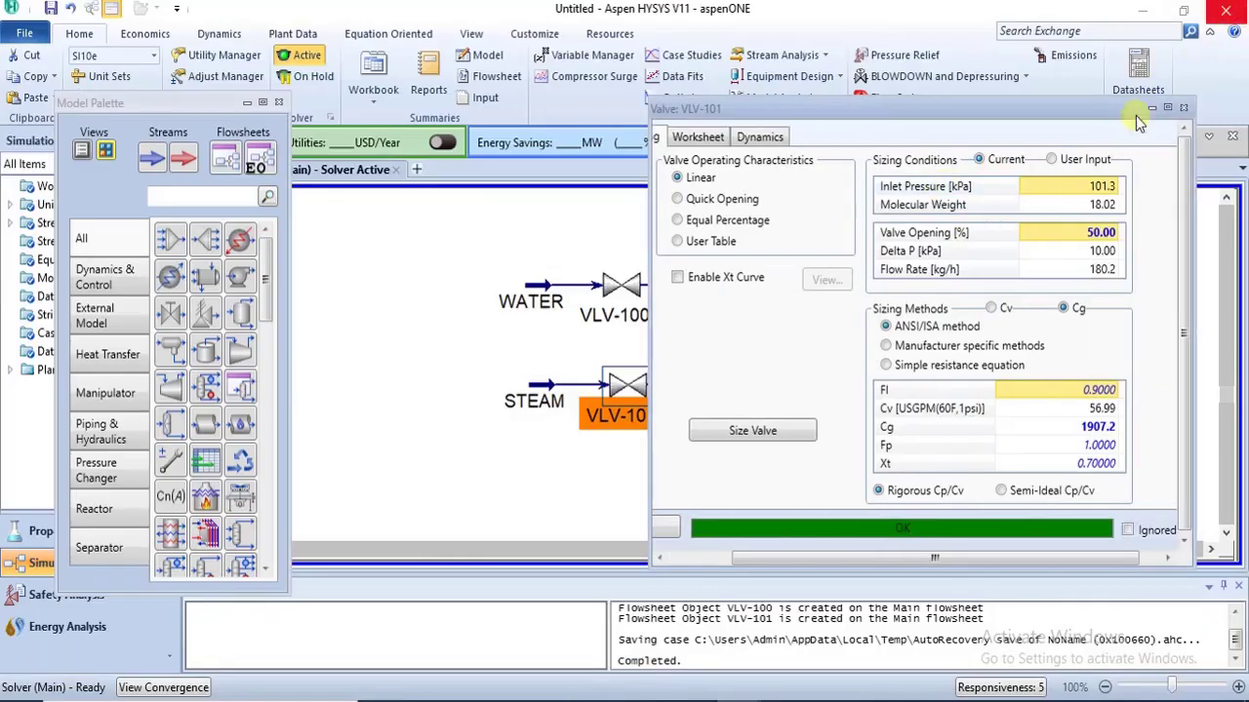
{"action": "left_click", "coordinate": [1183, 107]}
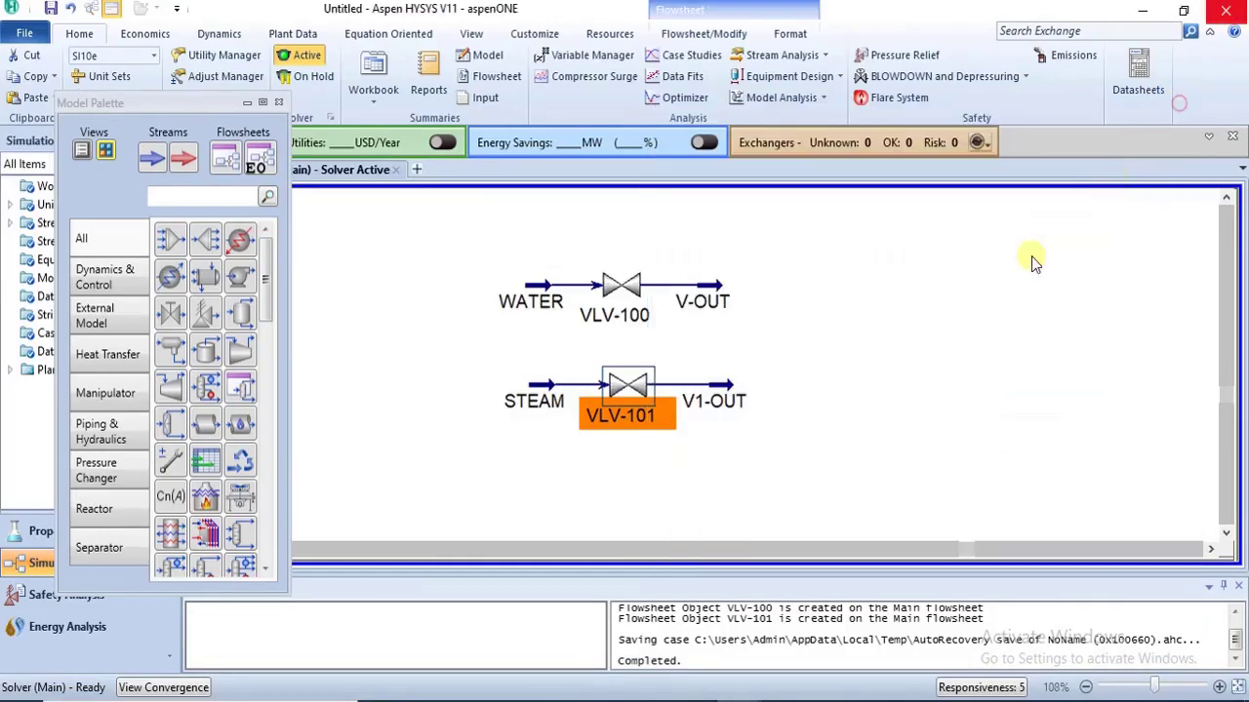
{"action": "left_click", "coordinate": [833, 325]}
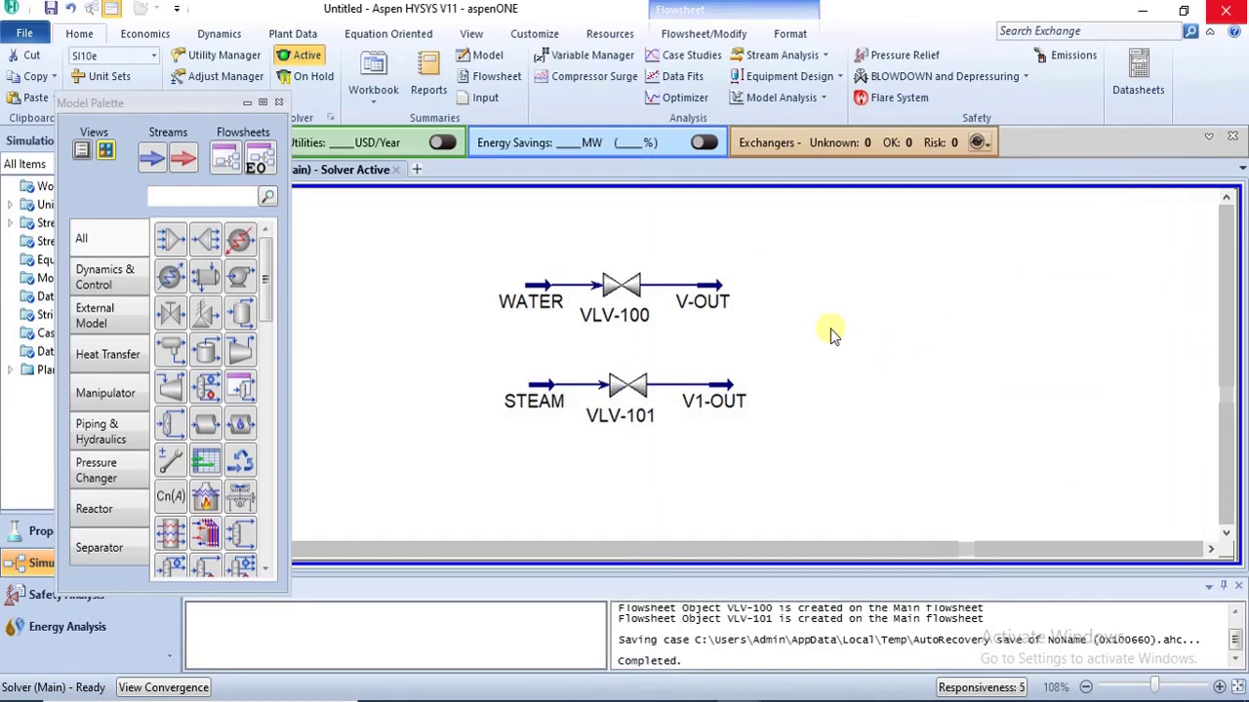